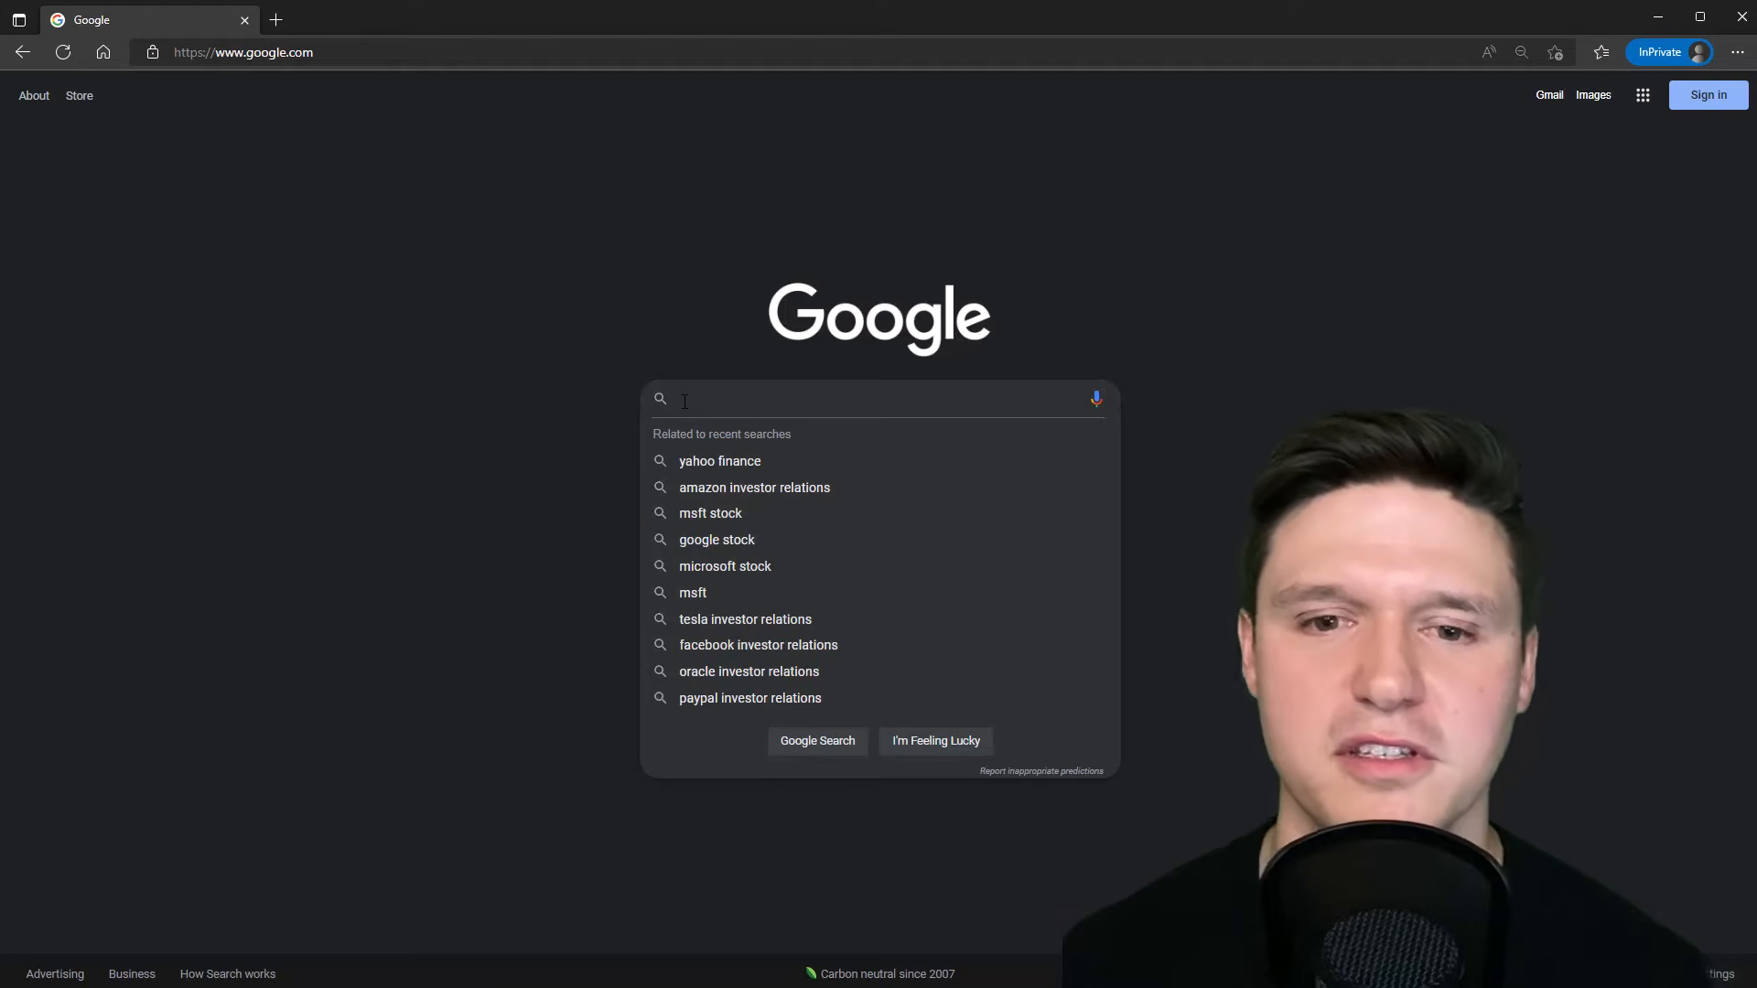
# Search the web for "microsoft investor relations" and open Microsoft's Investor Relations home page from the results.
pyautogui.write('mi')
pyautogui.press('Down')
pyautogui.press('Return')
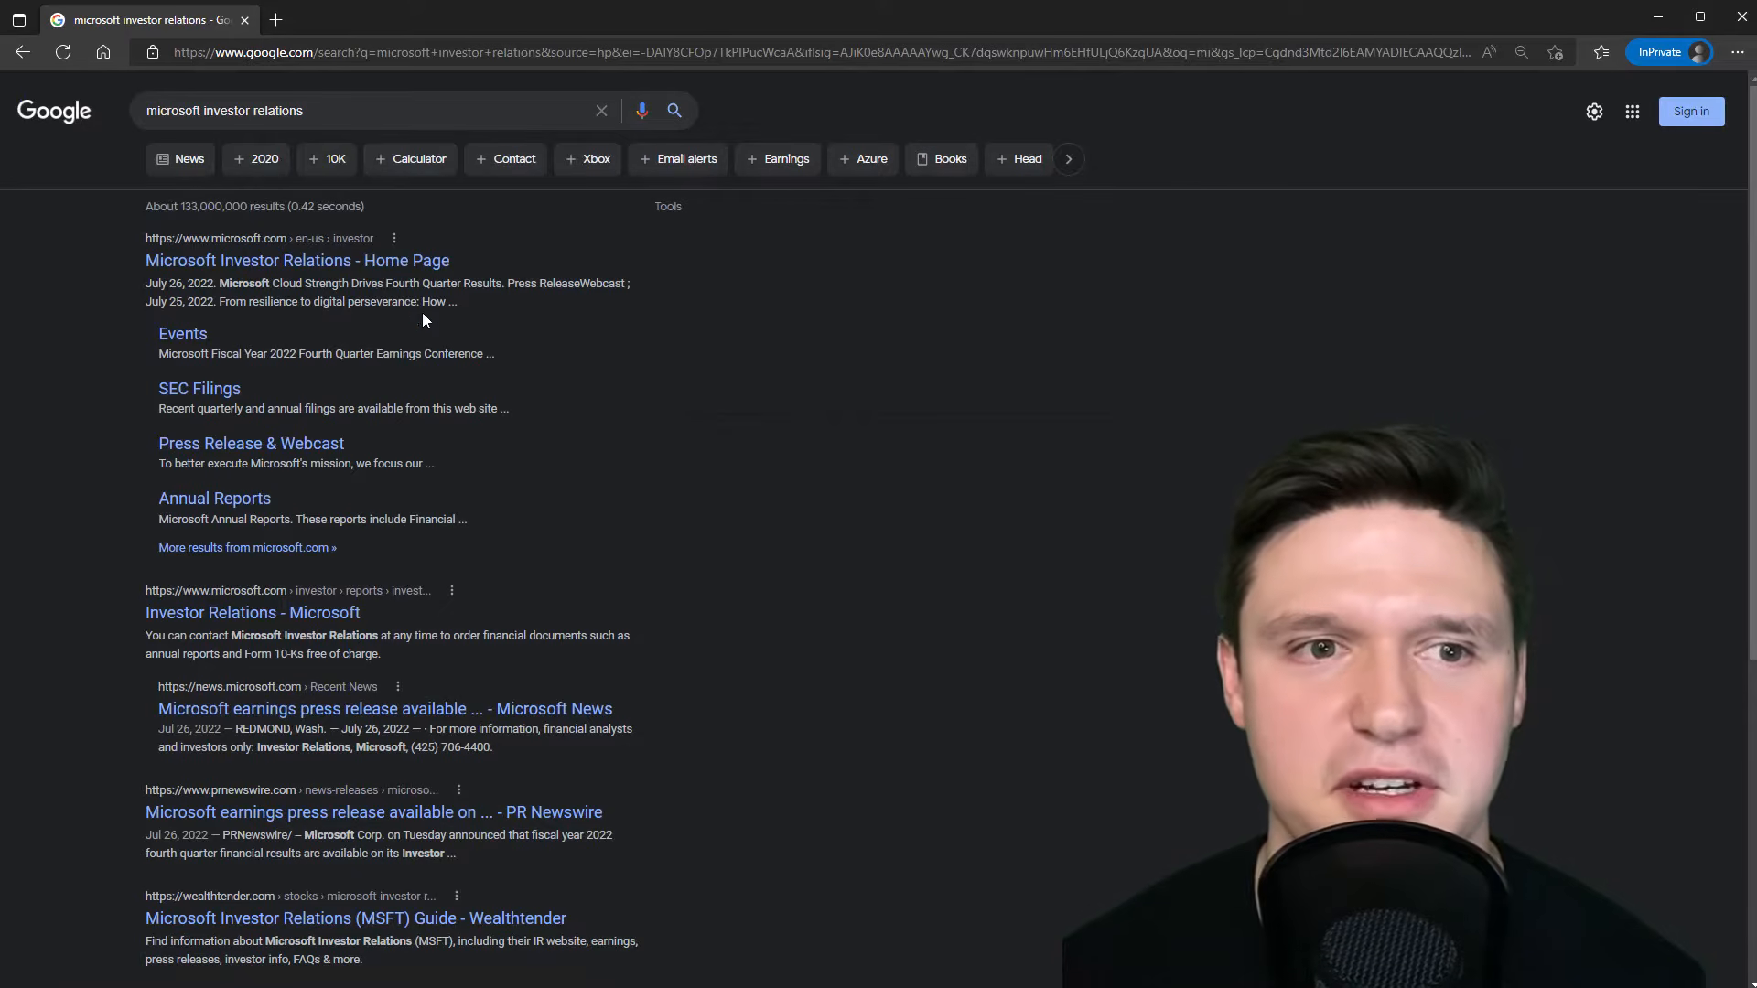
pyautogui.click(285, 262)
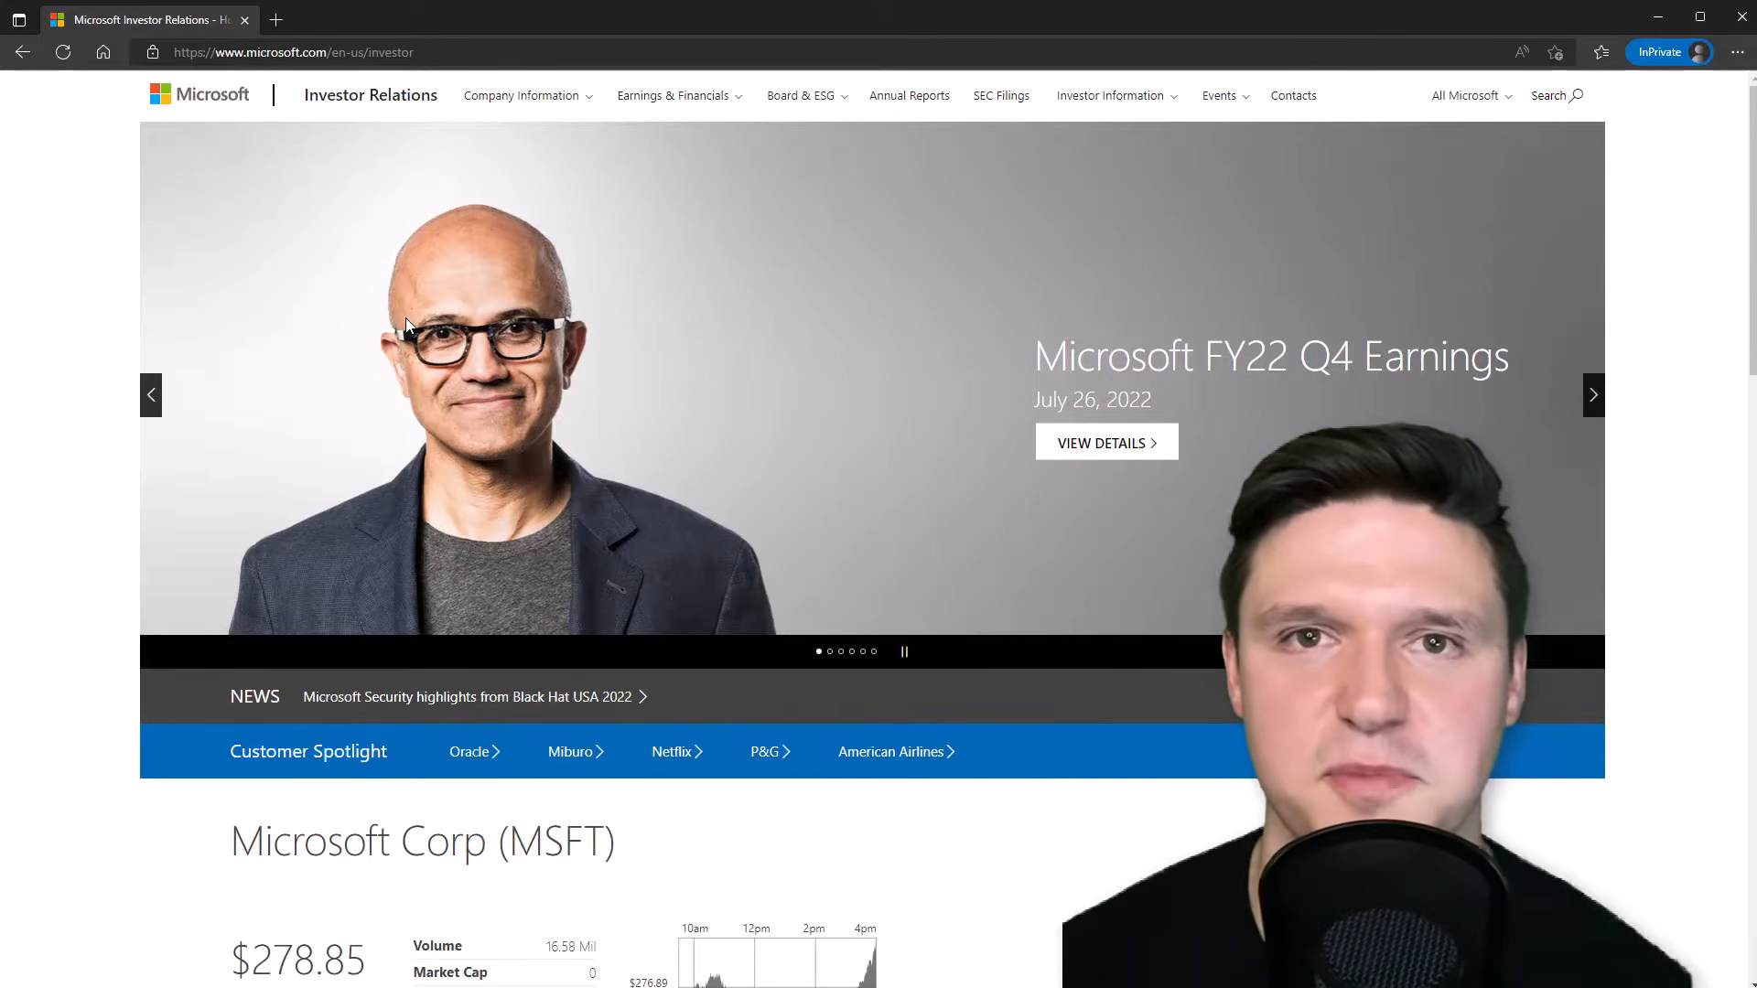
# Open the online version of Microsoft's 2021 annual report from the Investor Relations page and bring it into view.
pyautogui.scroll(-5, 412, 329)
pyautogui.scroll(-4, 412, 344)
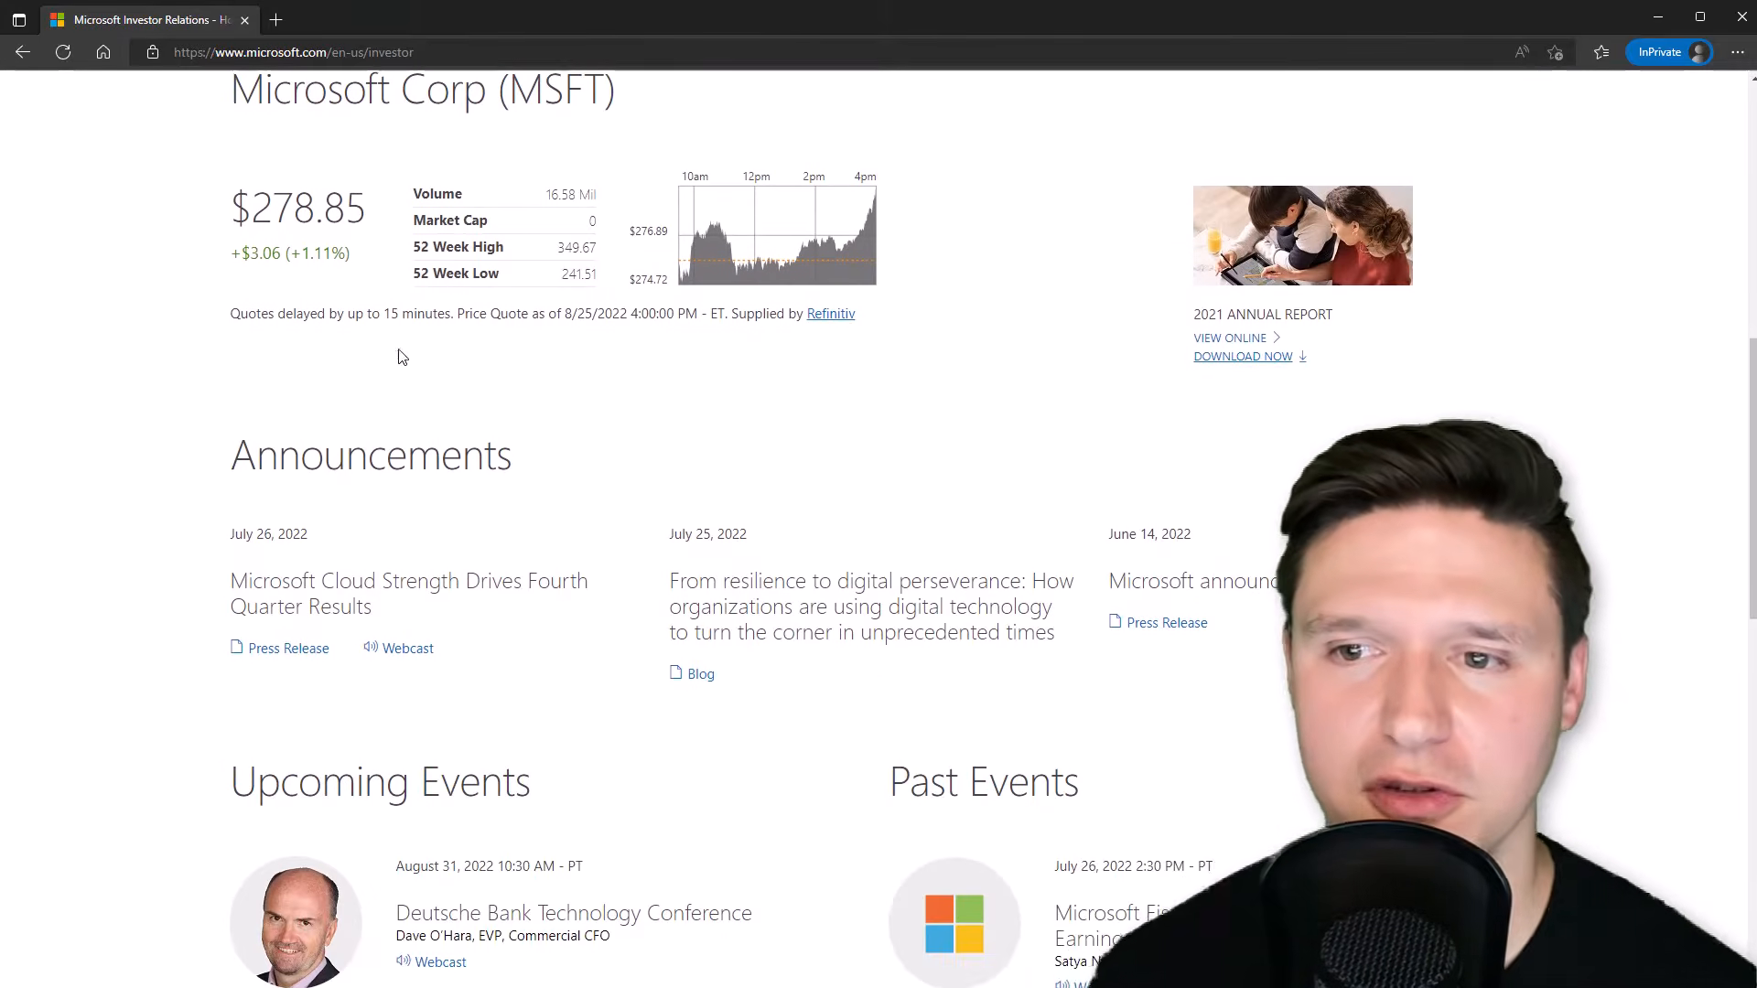
pyautogui.doubleClick(1250, 314)
pyautogui.click(1225, 338)
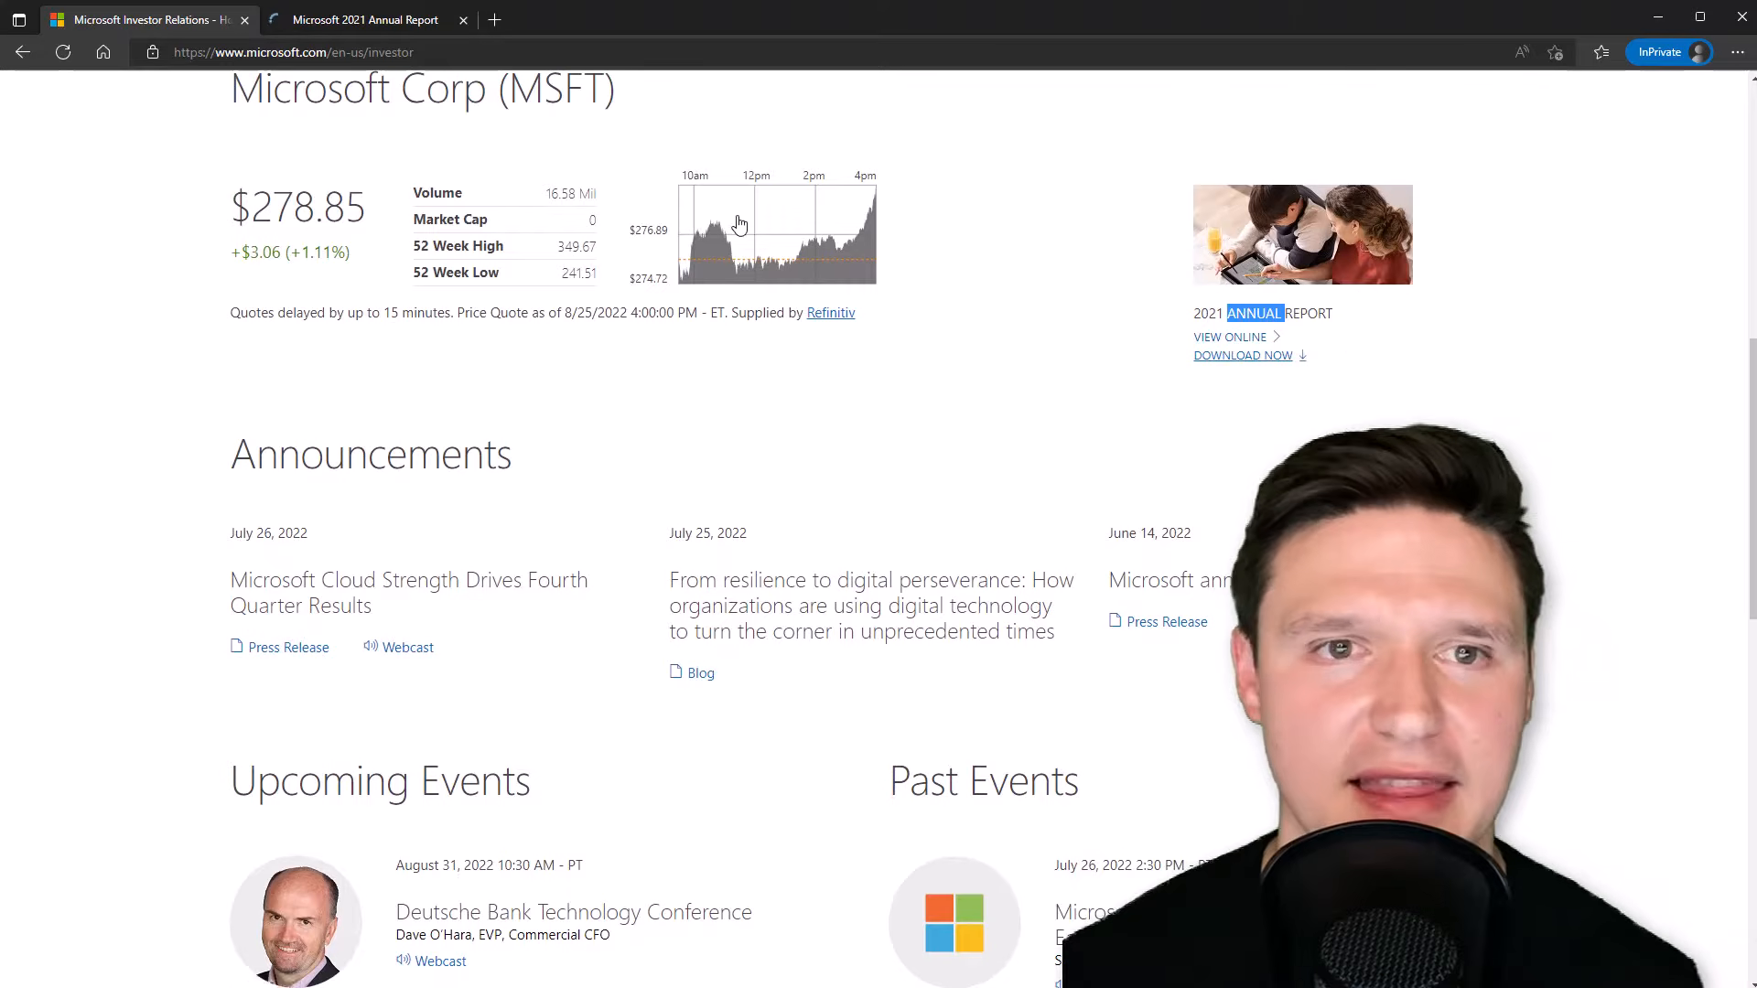
pyautogui.click(370, 24)
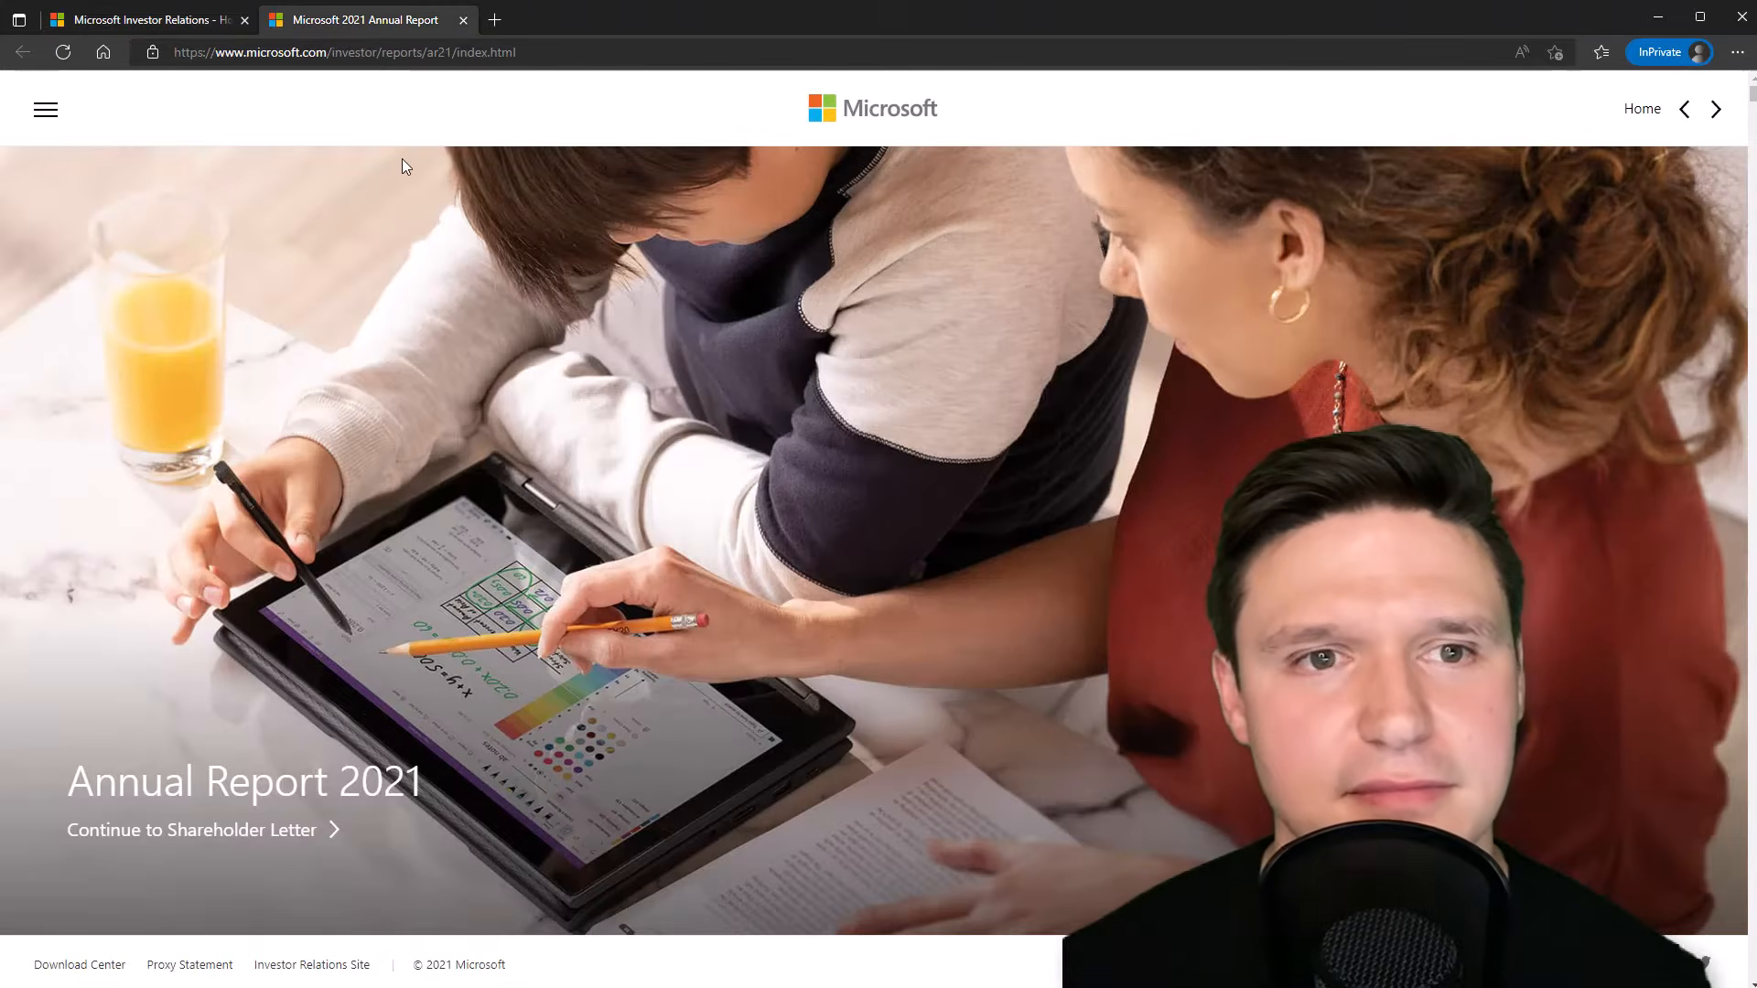
# Browse the online 2021 annual report down to its financial and business sections and copy the page's web address.
pyautogui.scroll(-20, 748, 386)
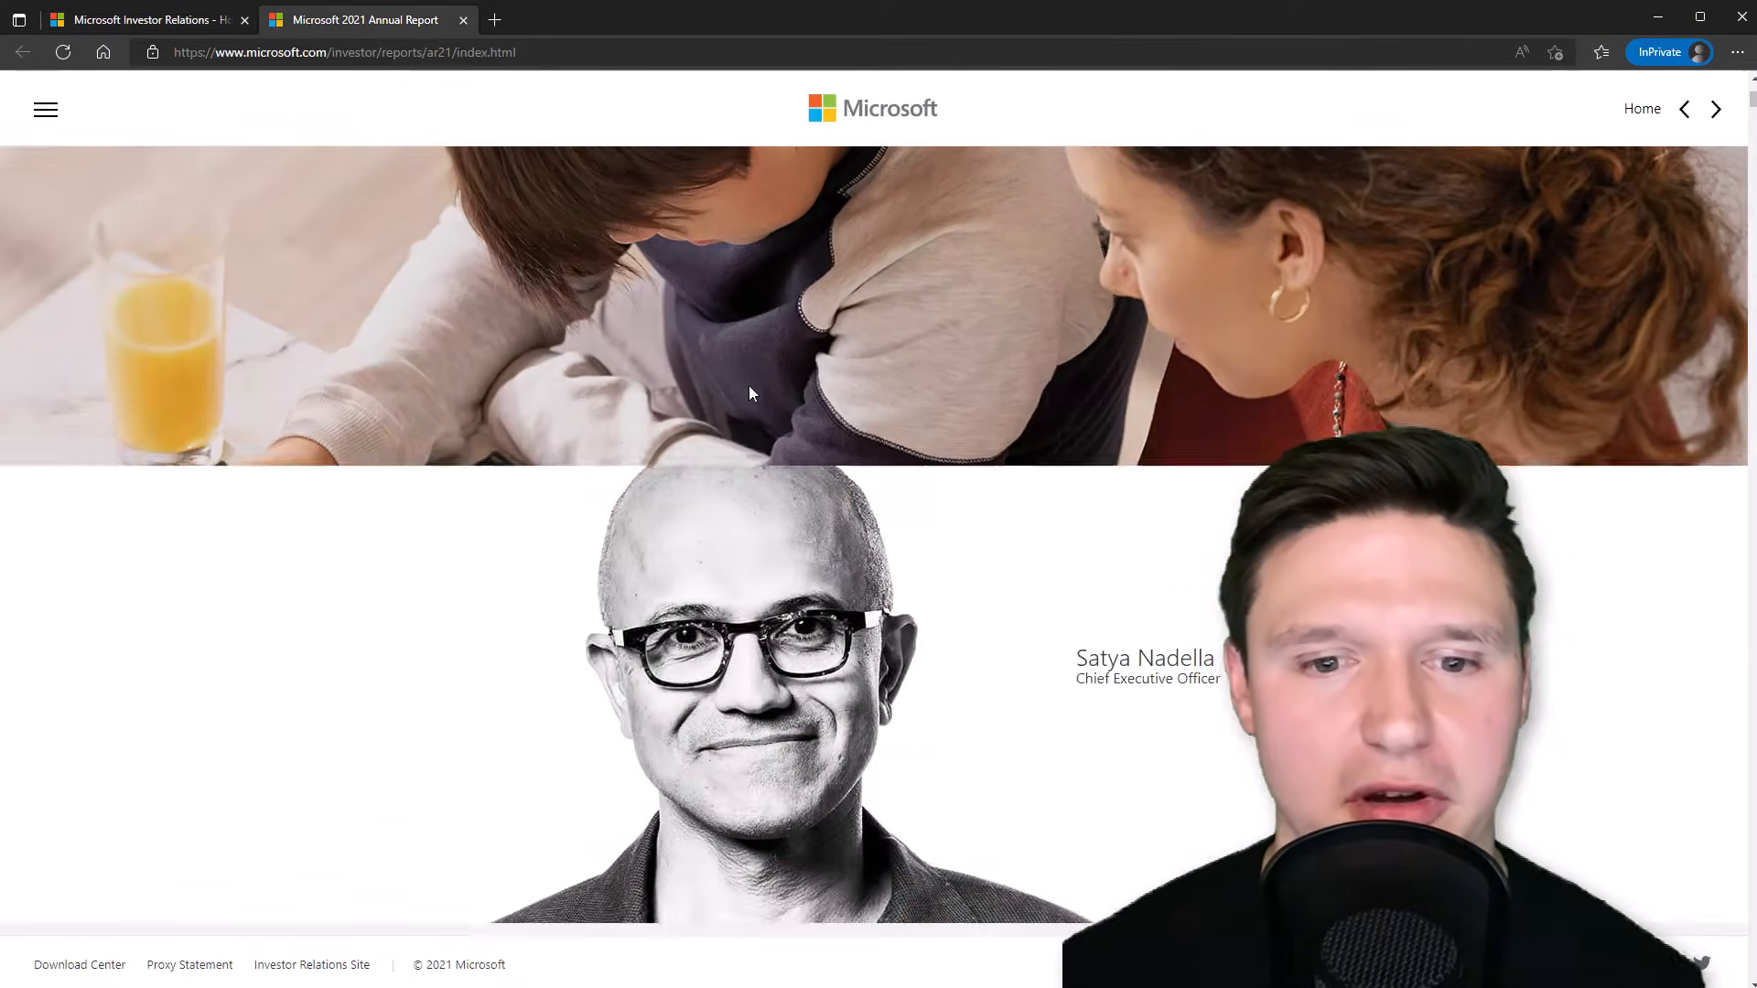
pyautogui.scroll(-20, 689, 473)
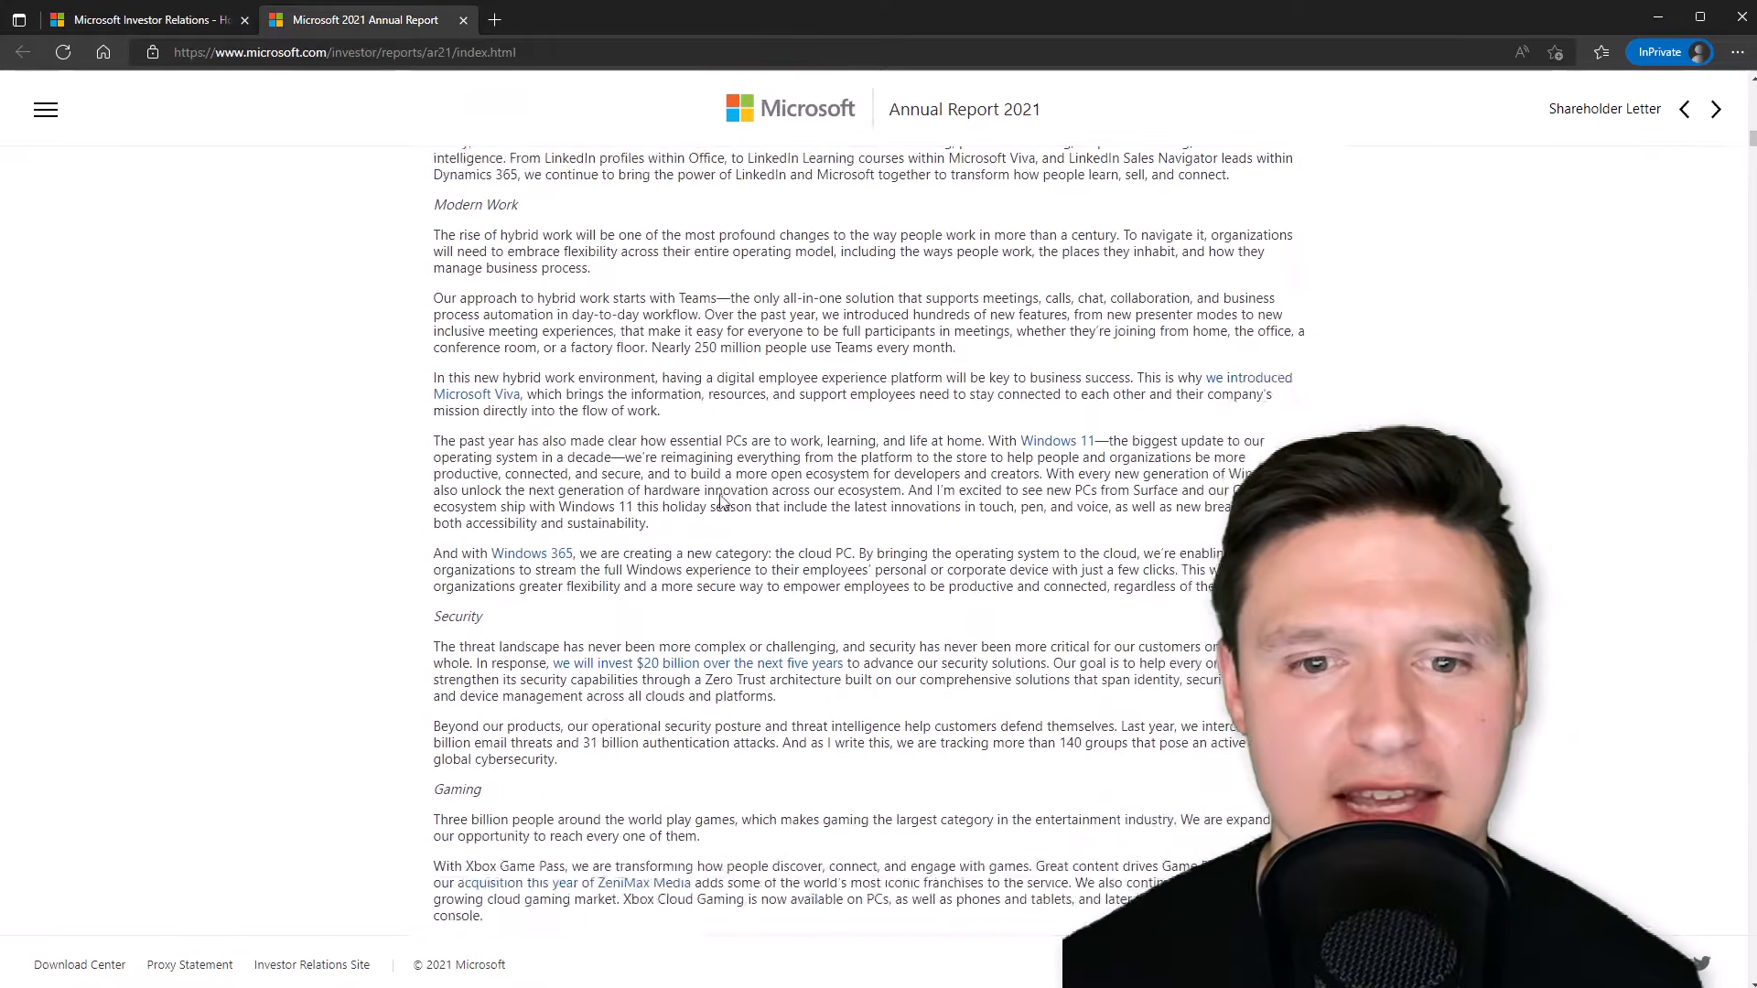
pyautogui.scroll(-20, 651, 474)
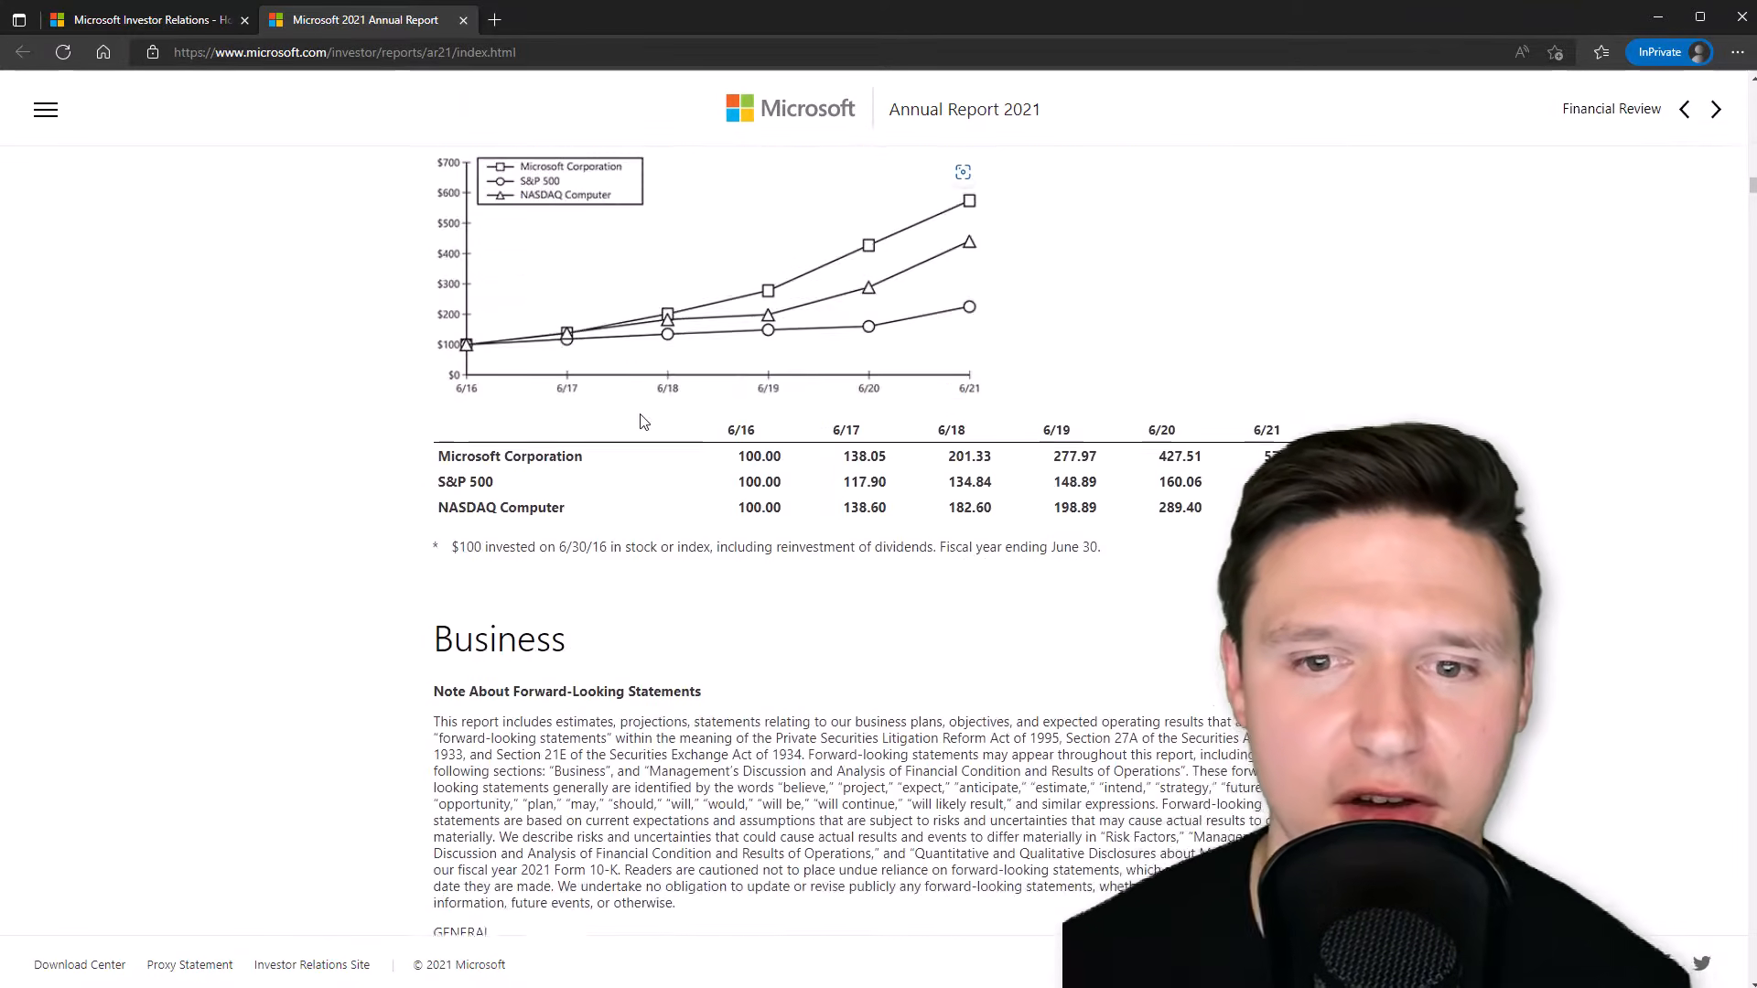
pyautogui.rightClick(280, 53)
pyautogui.click(382, 213)
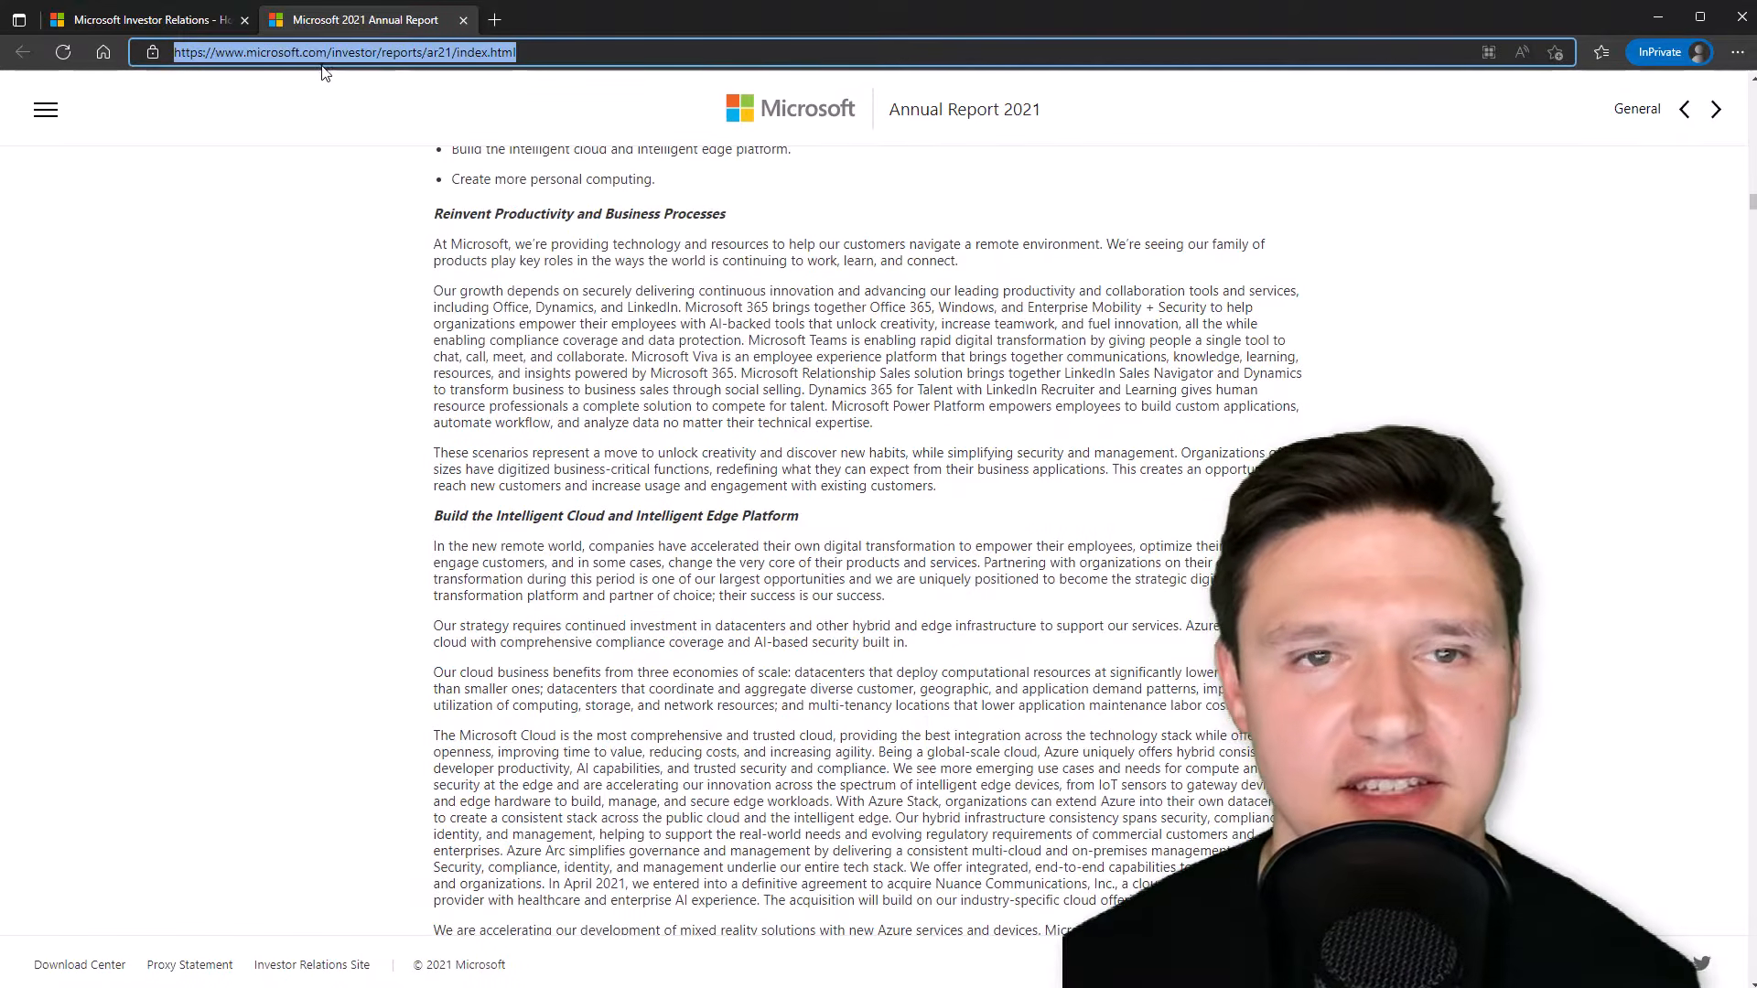
# Switch to the Excel workbook and connect to the copied annual report address as a web data source.
pyautogui.hotkey('alt', 'Tab')
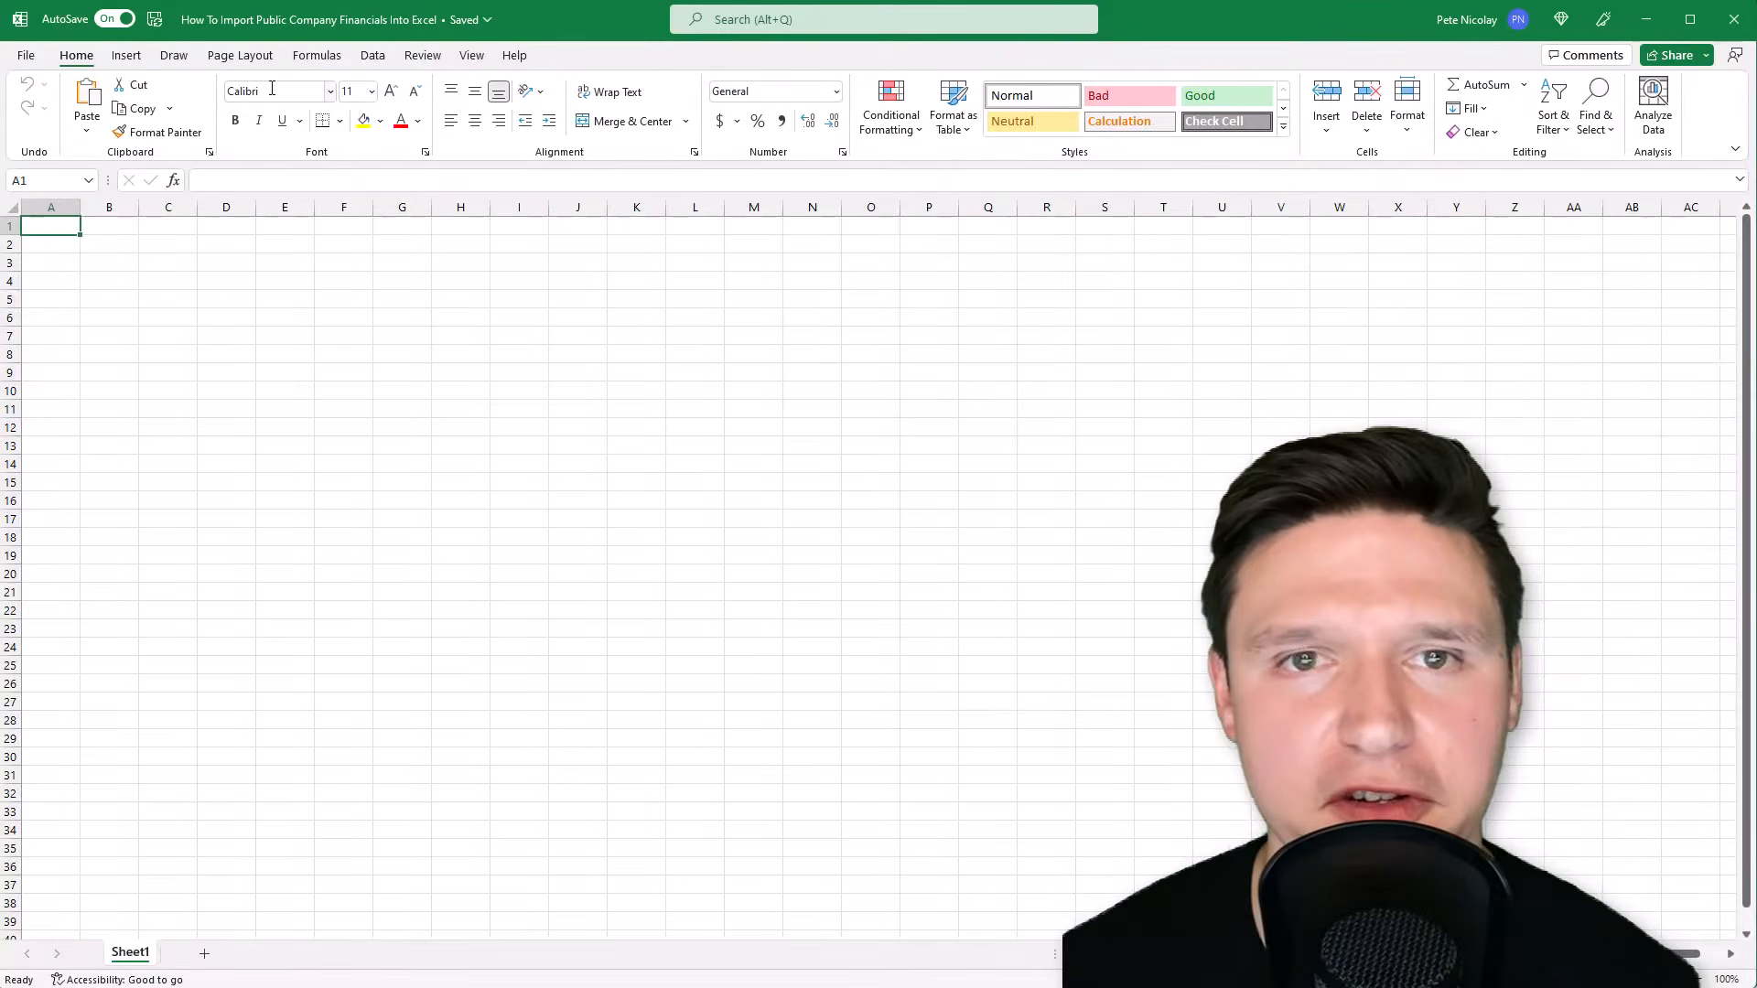
pyautogui.click(373, 56)
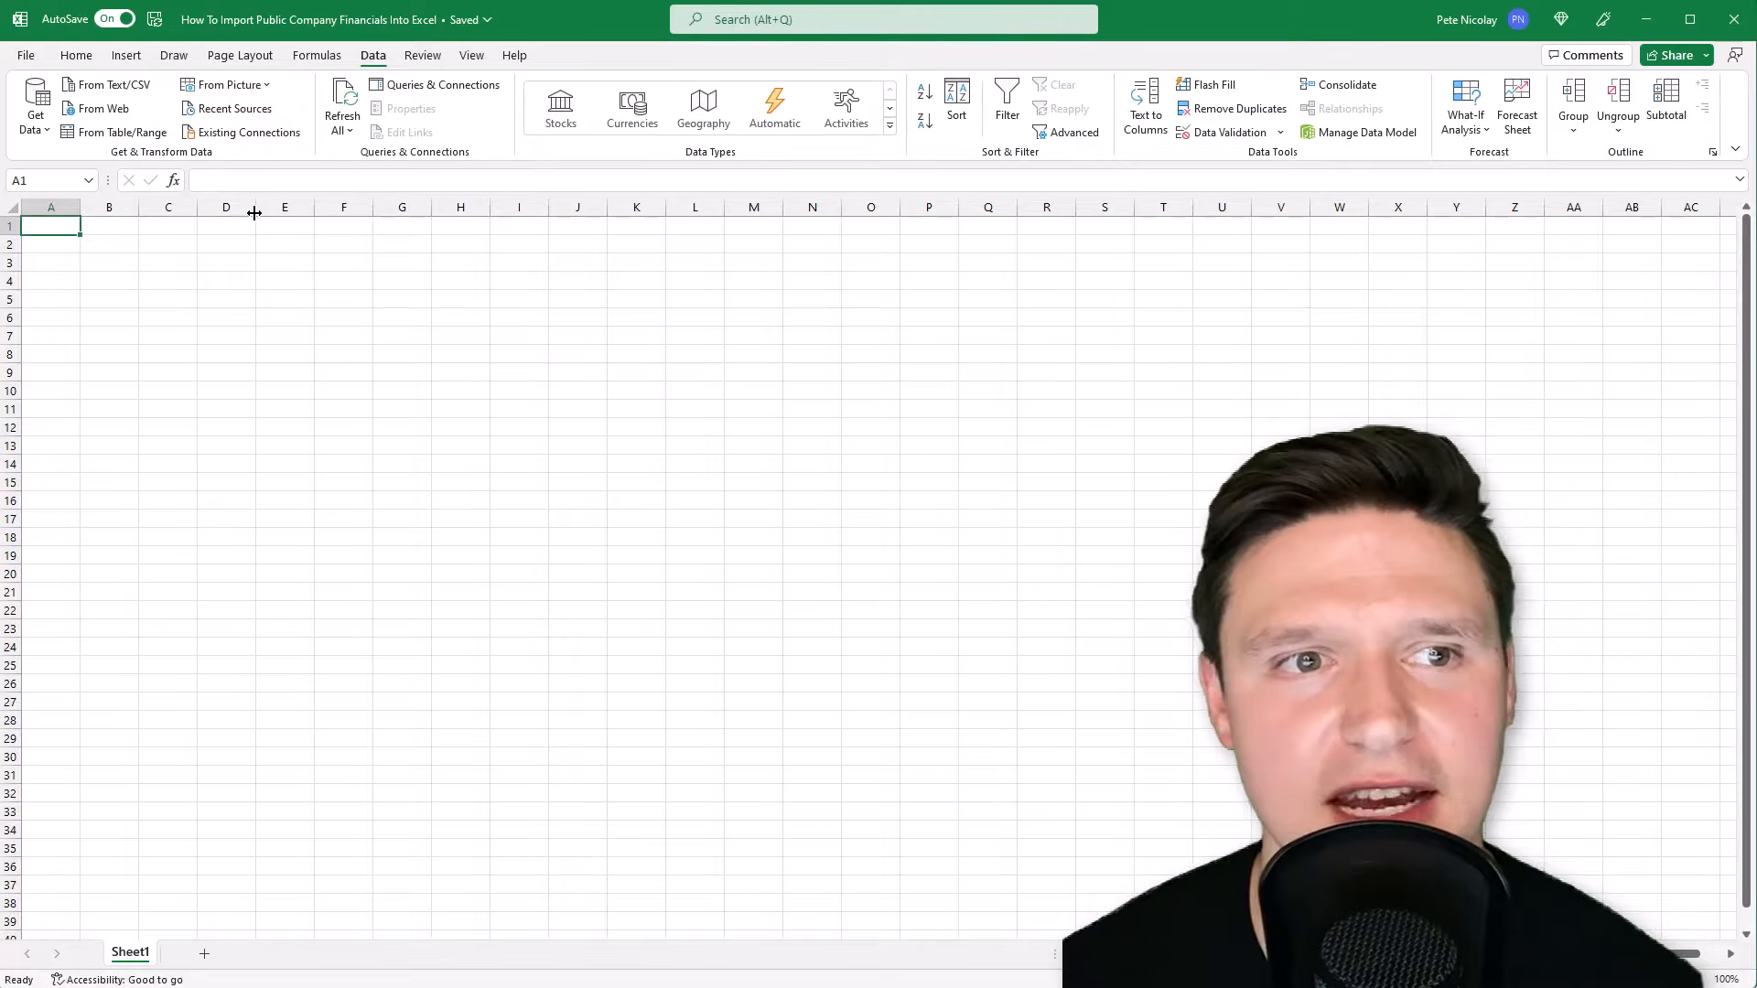
pyautogui.click(99, 108)
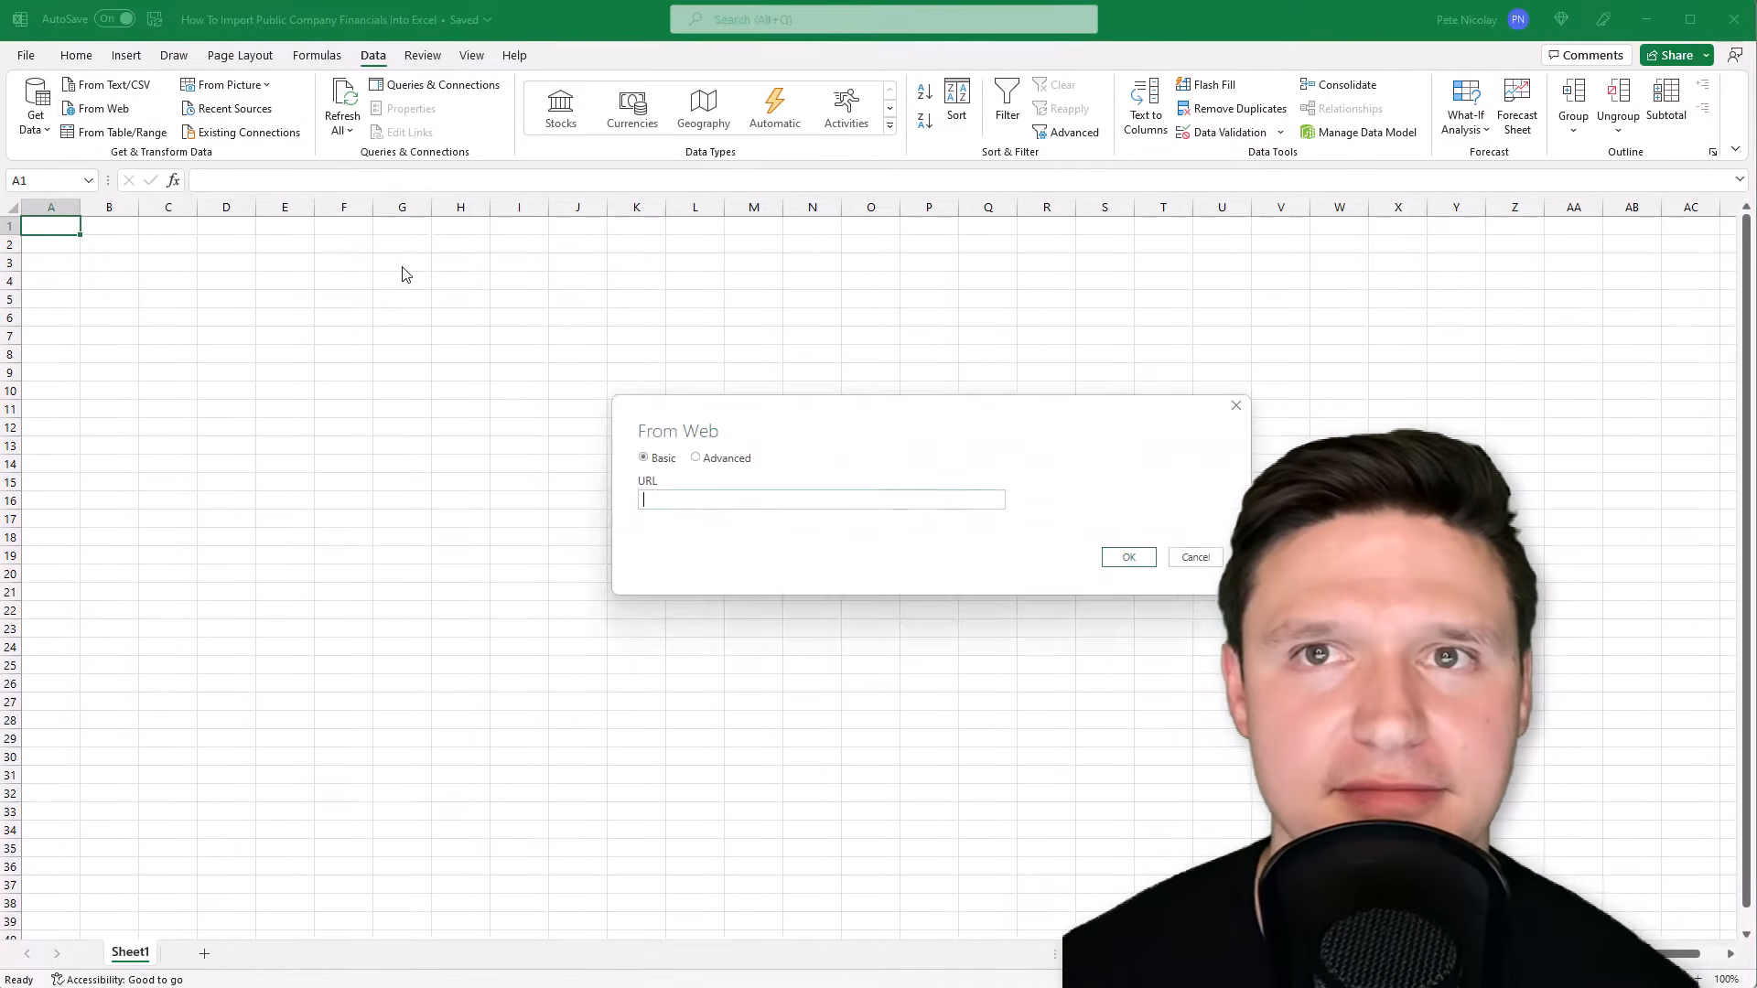
pyautogui.hotkey('ctrl', 'v')
pyautogui.click(1127, 557)
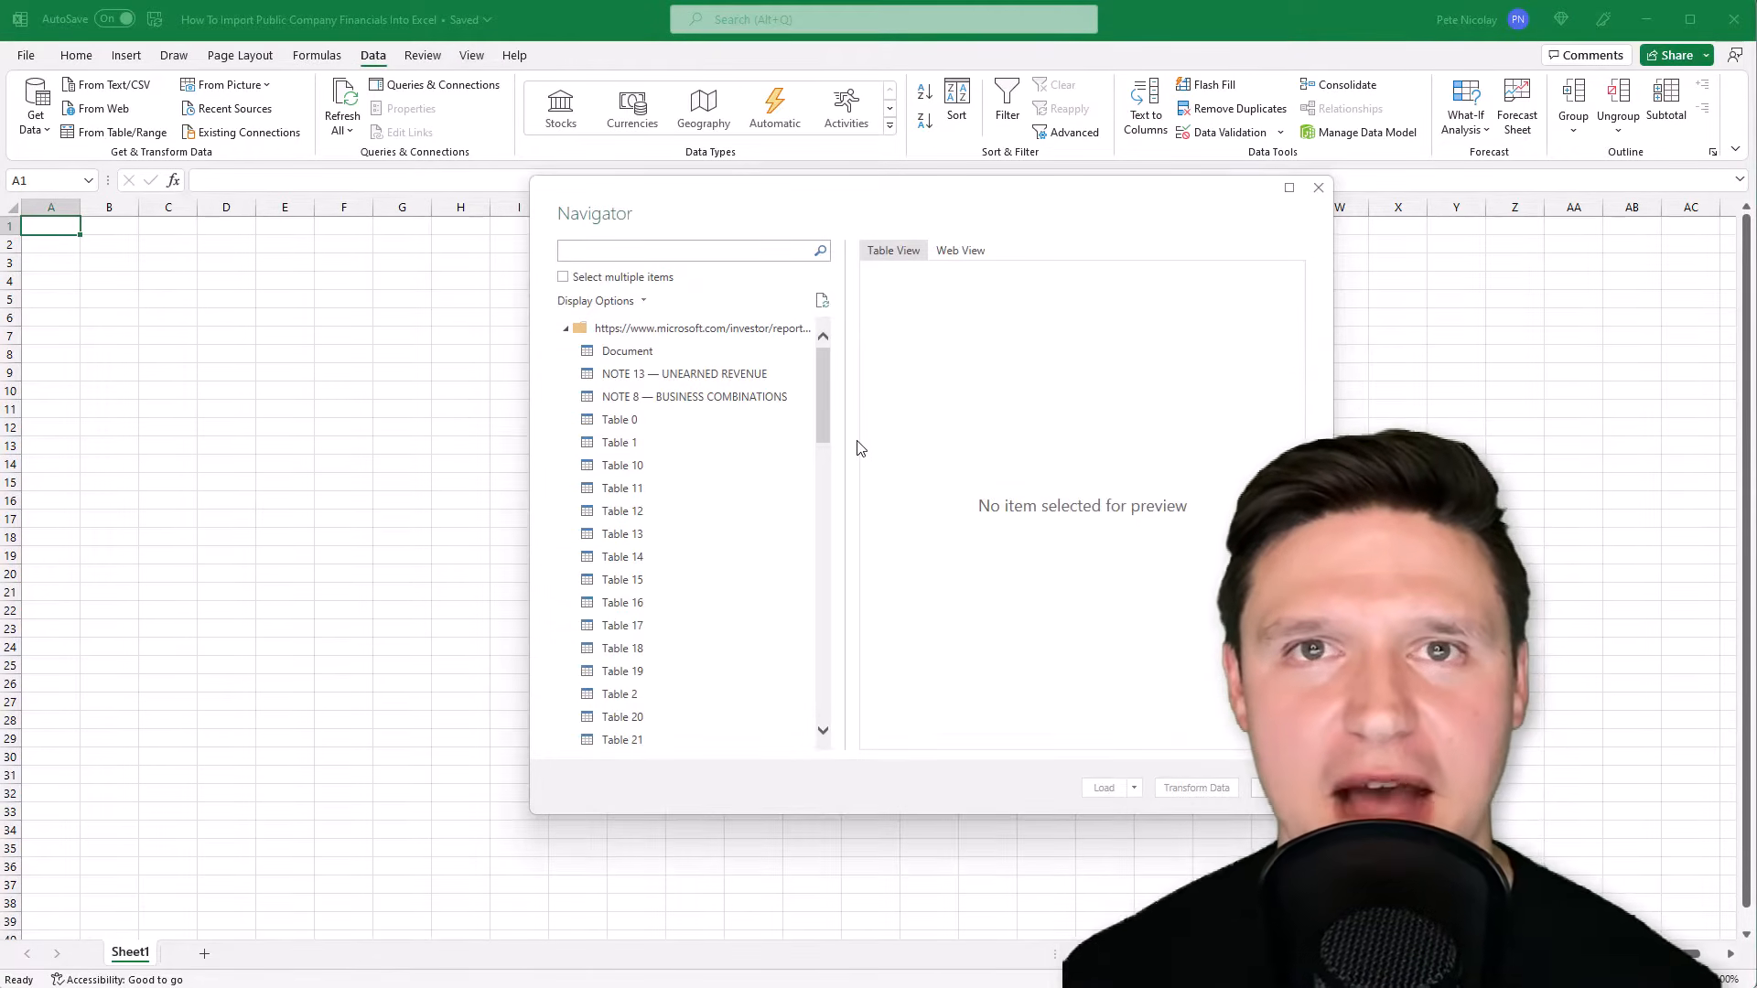
# Preview Tables 11, 13 and 16 from the report and load Table 16, the income statement, into the workbook.
pyautogui.click(636, 492)
pyautogui.click(623, 538)
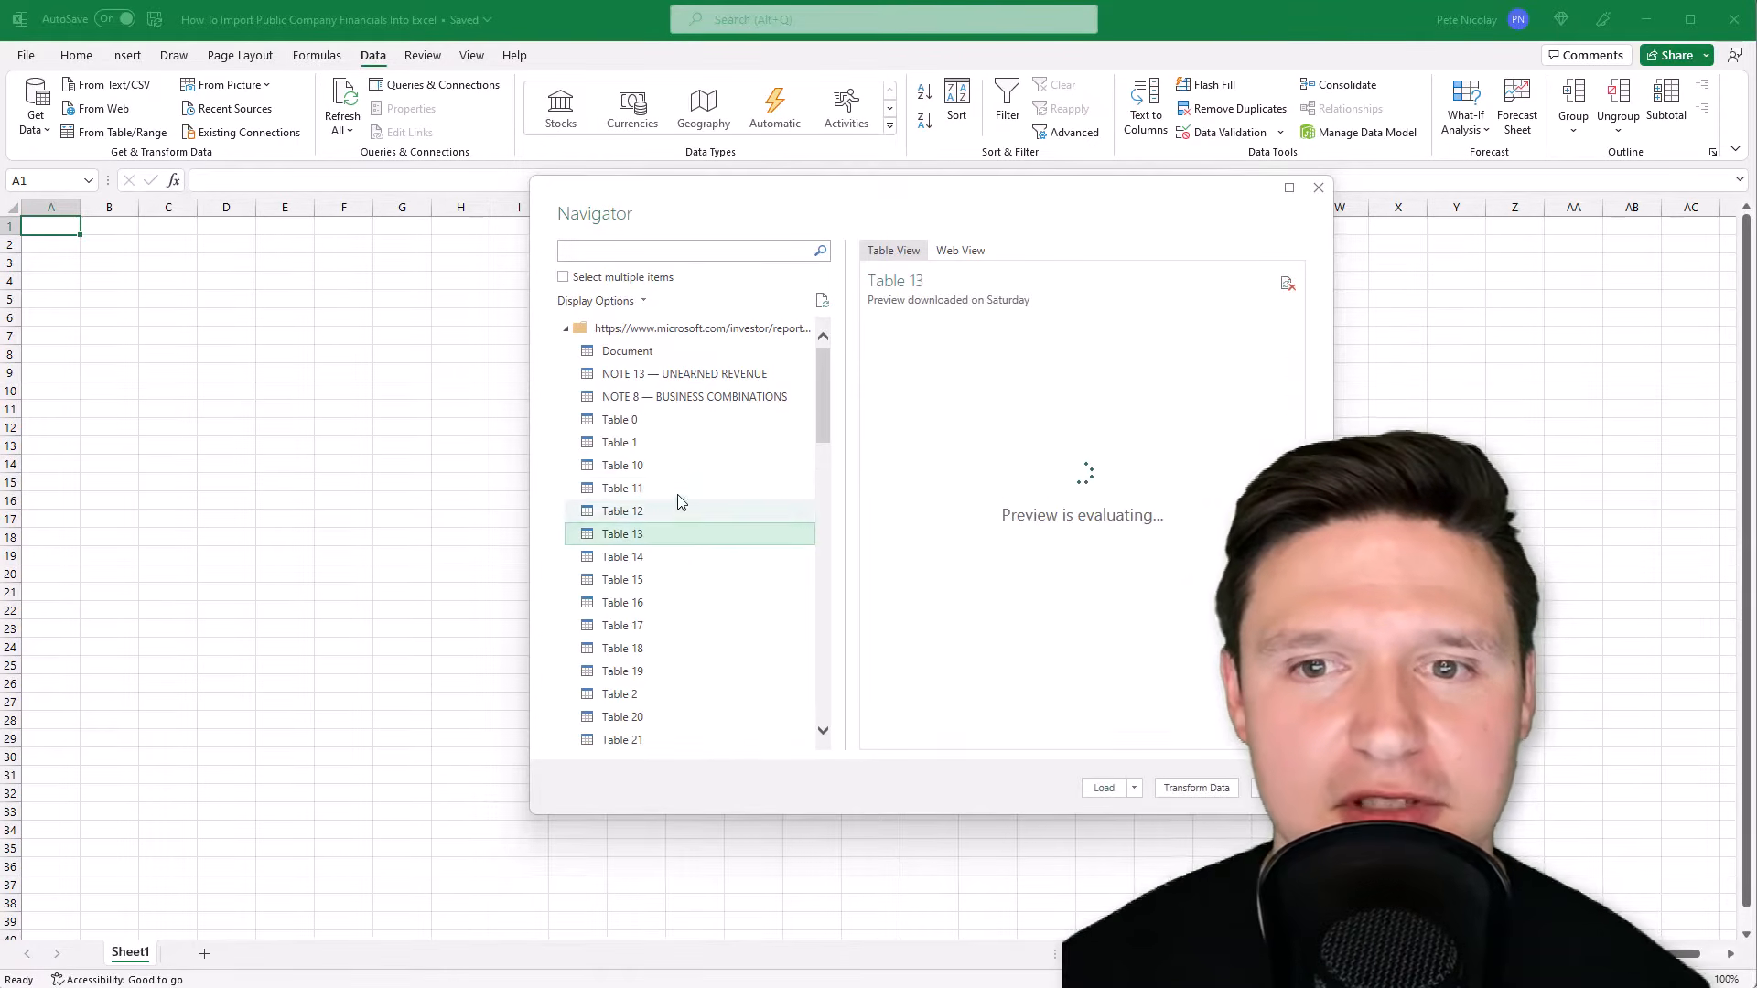
pyautogui.click(629, 604)
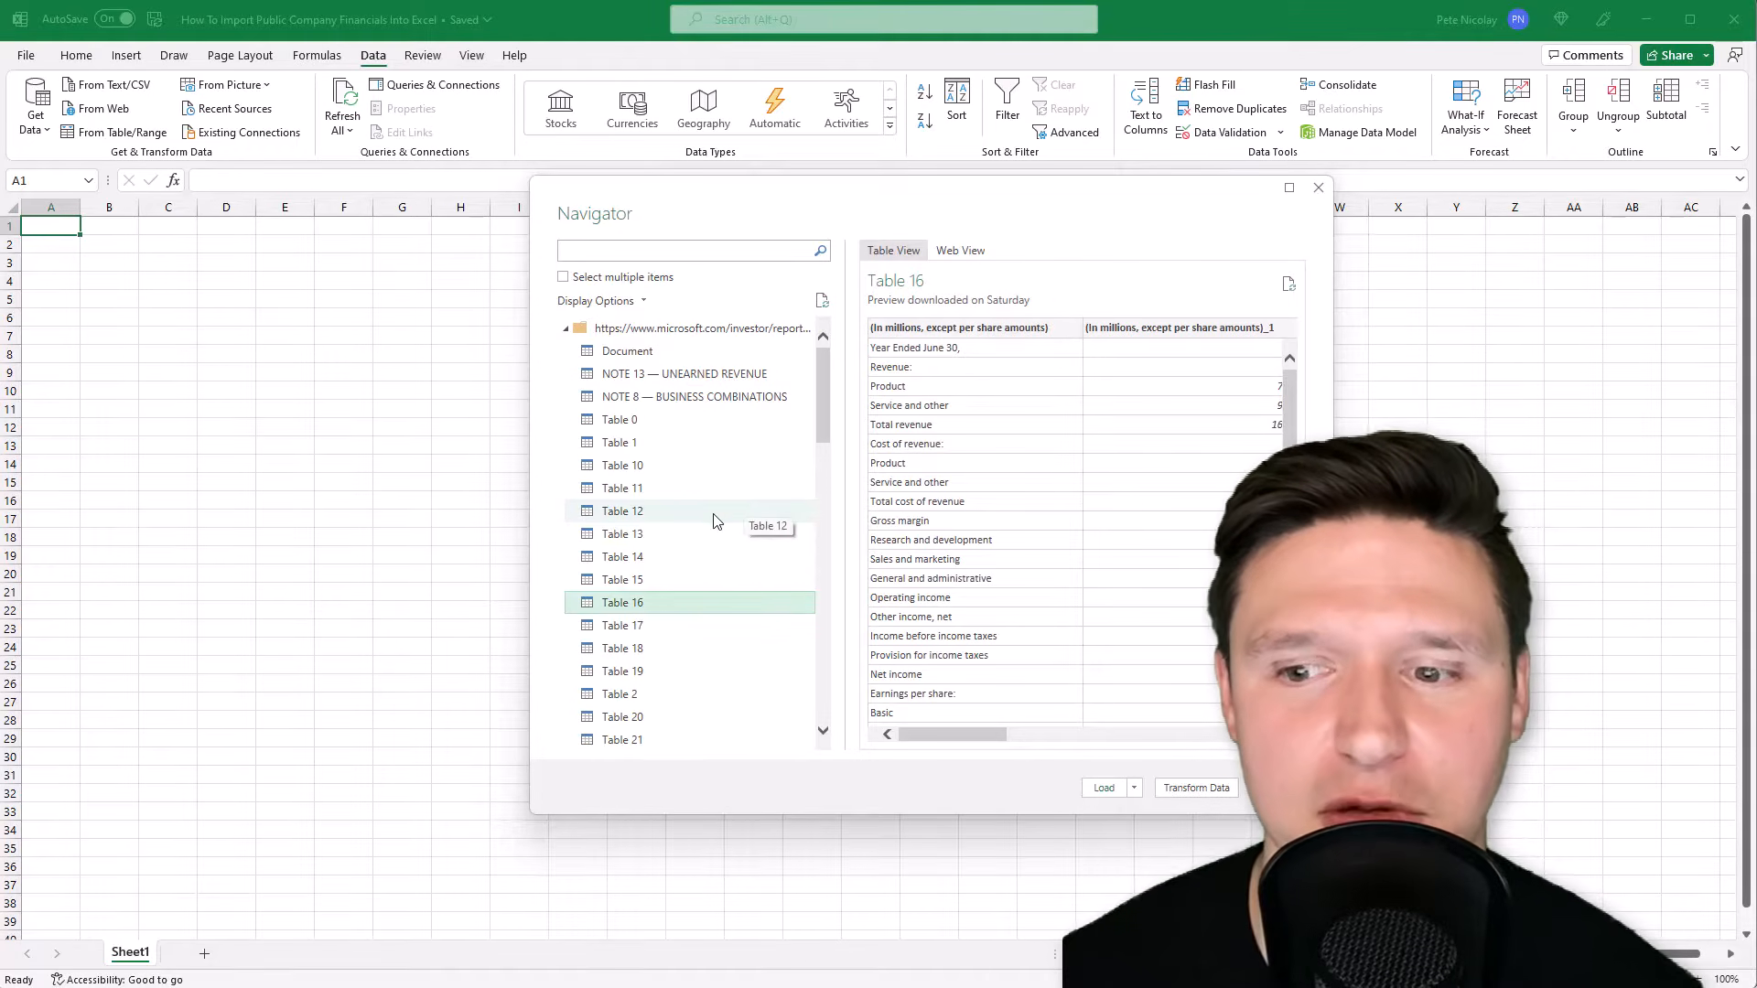
pyautogui.click(1104, 789)
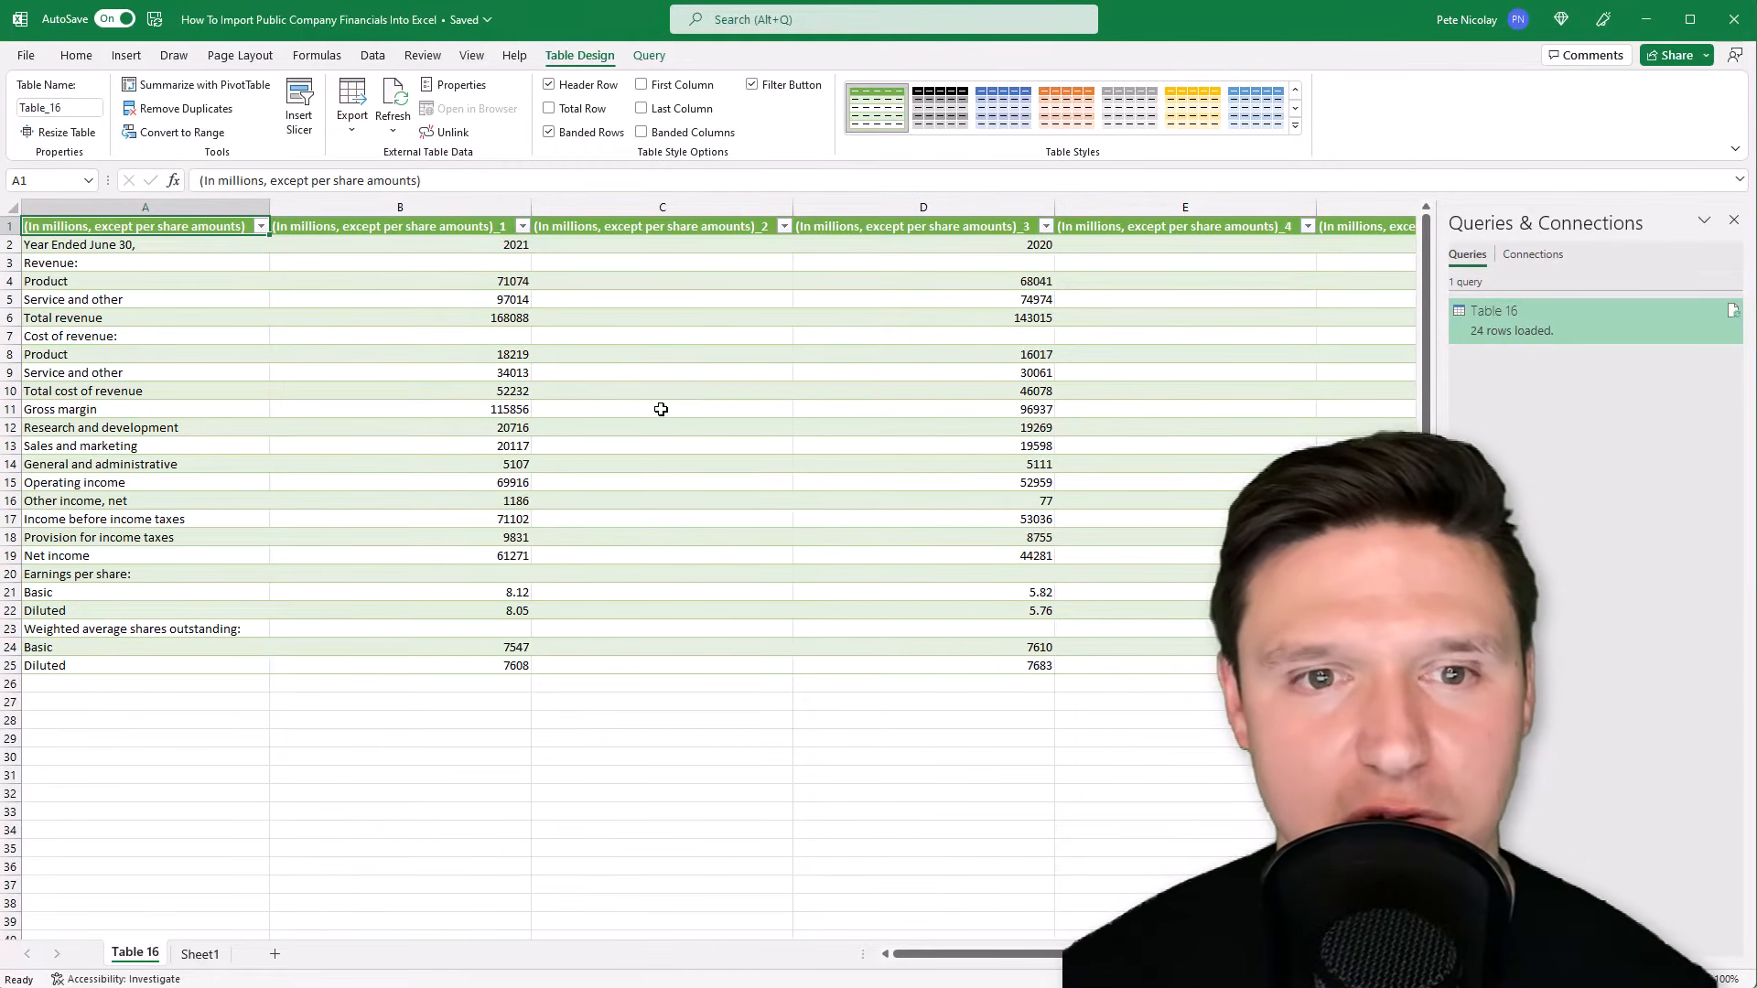
# Edit the Table 16 query in Power Query Editor and promote its first row to column headers.
pyautogui.click(403, 228)
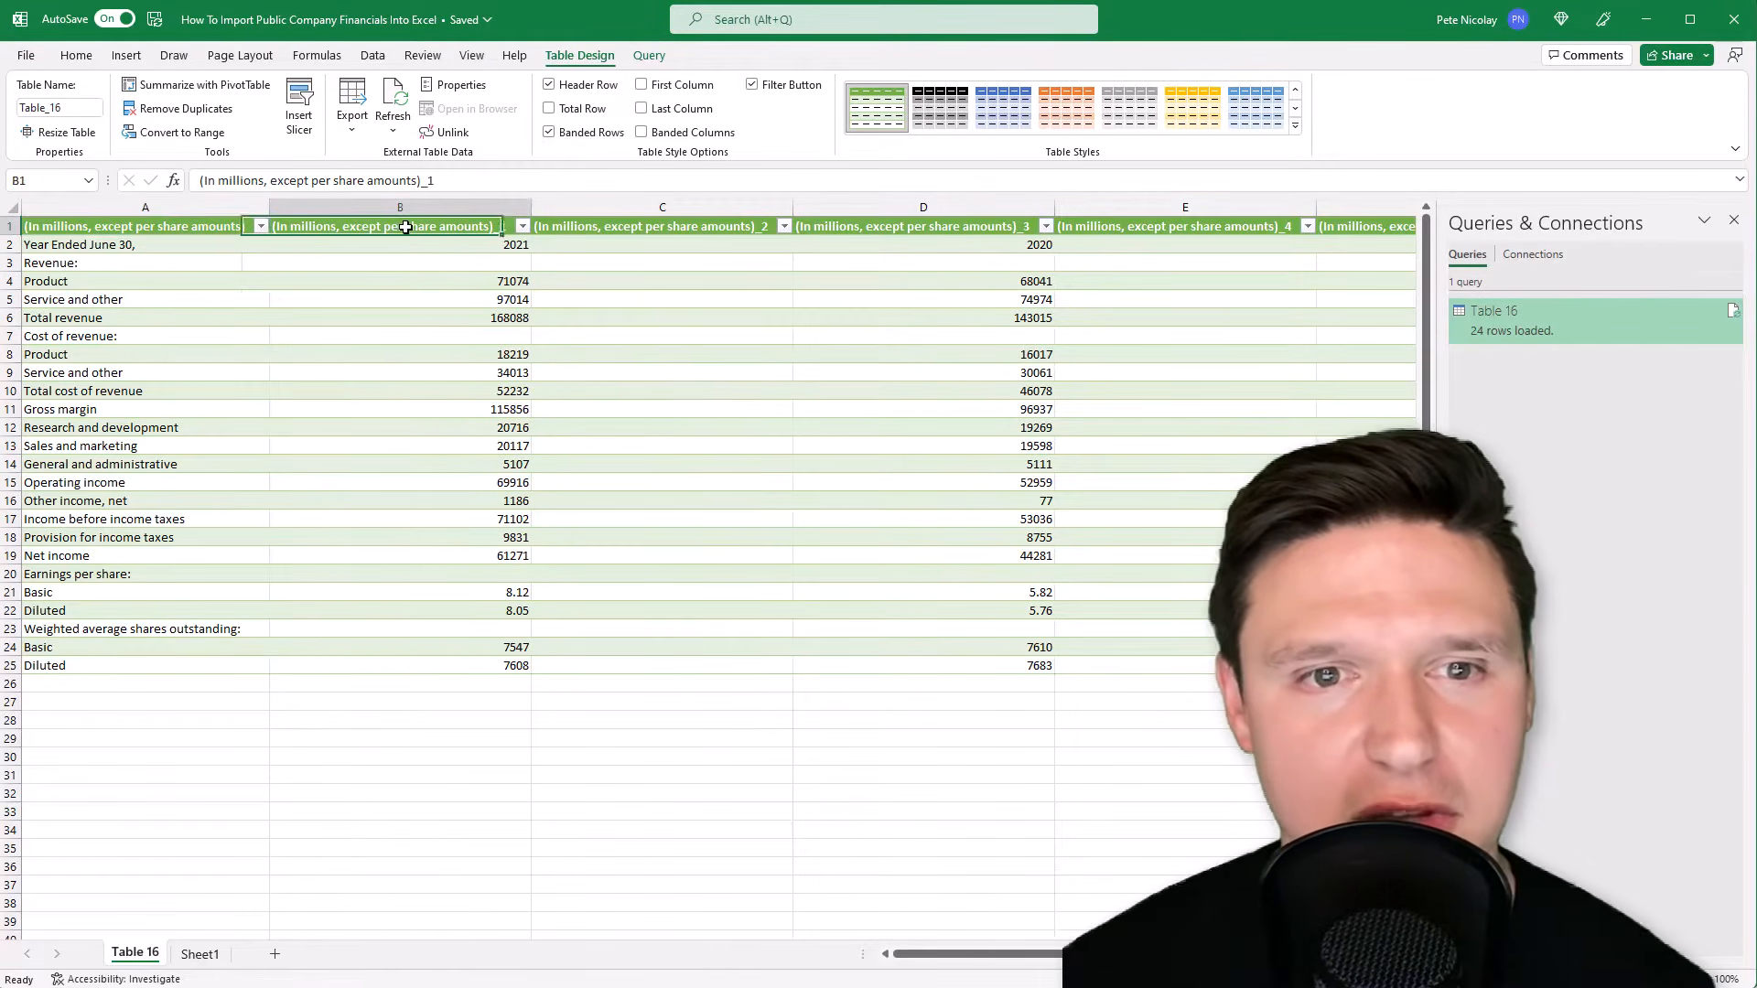
pyautogui.click(694, 230)
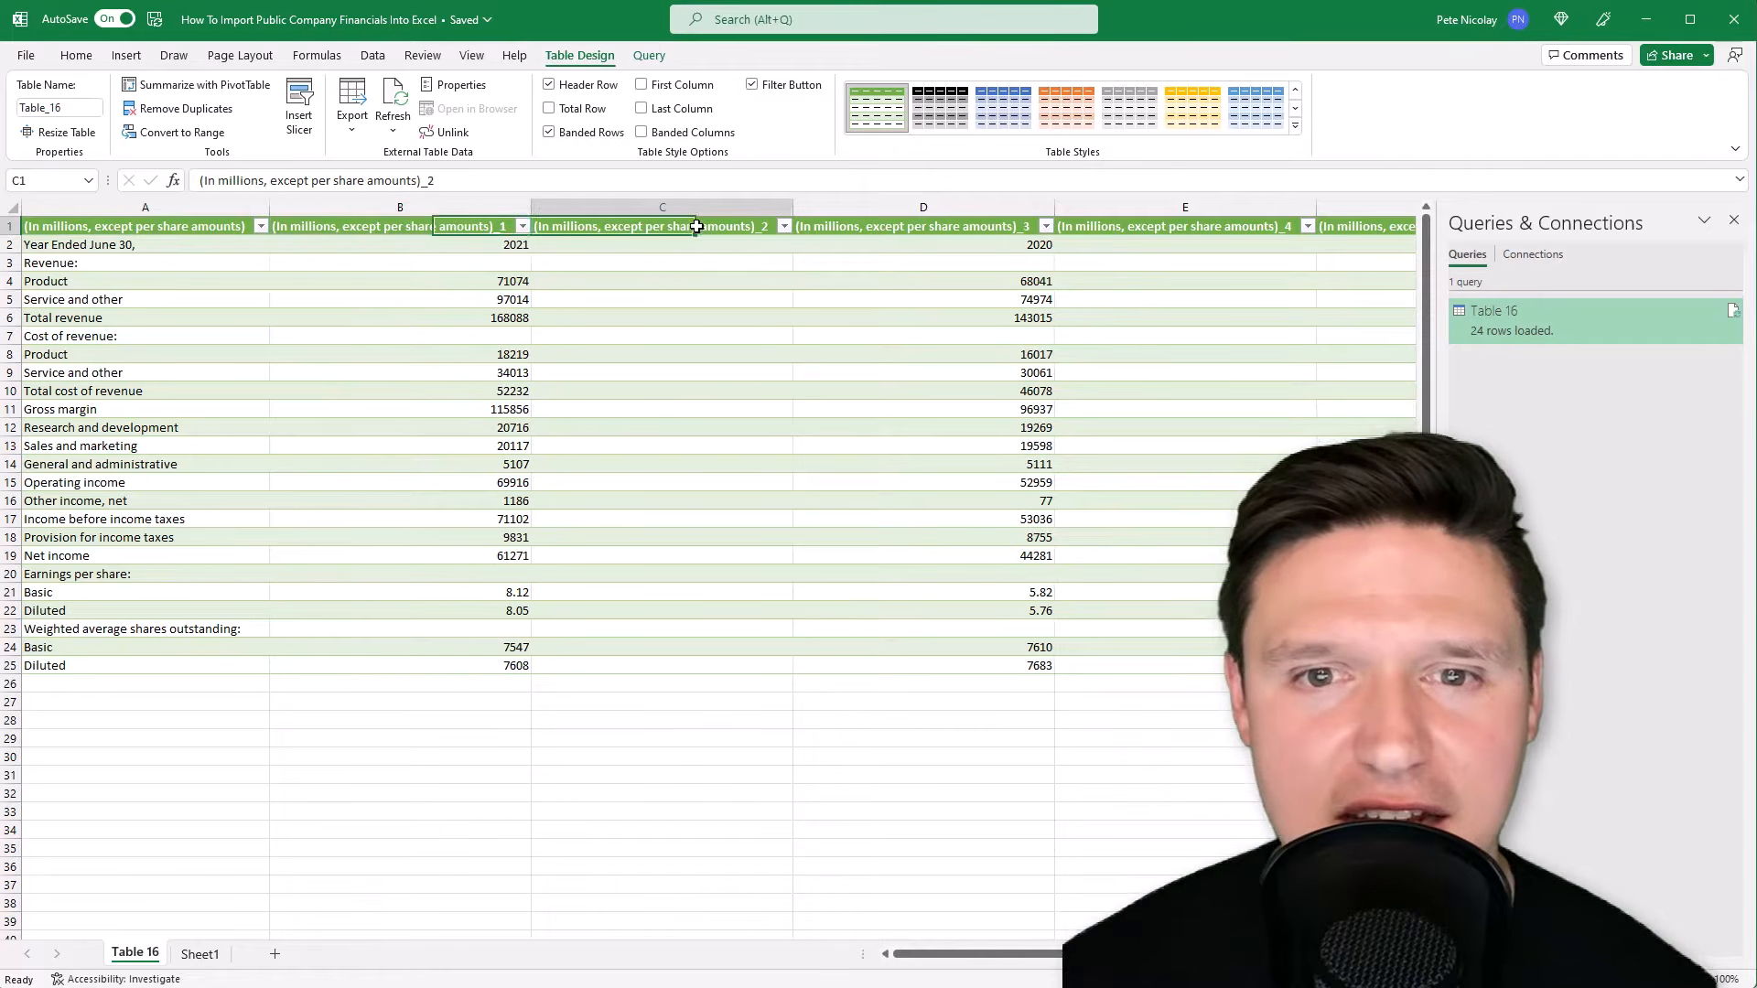
pyautogui.click(649, 57)
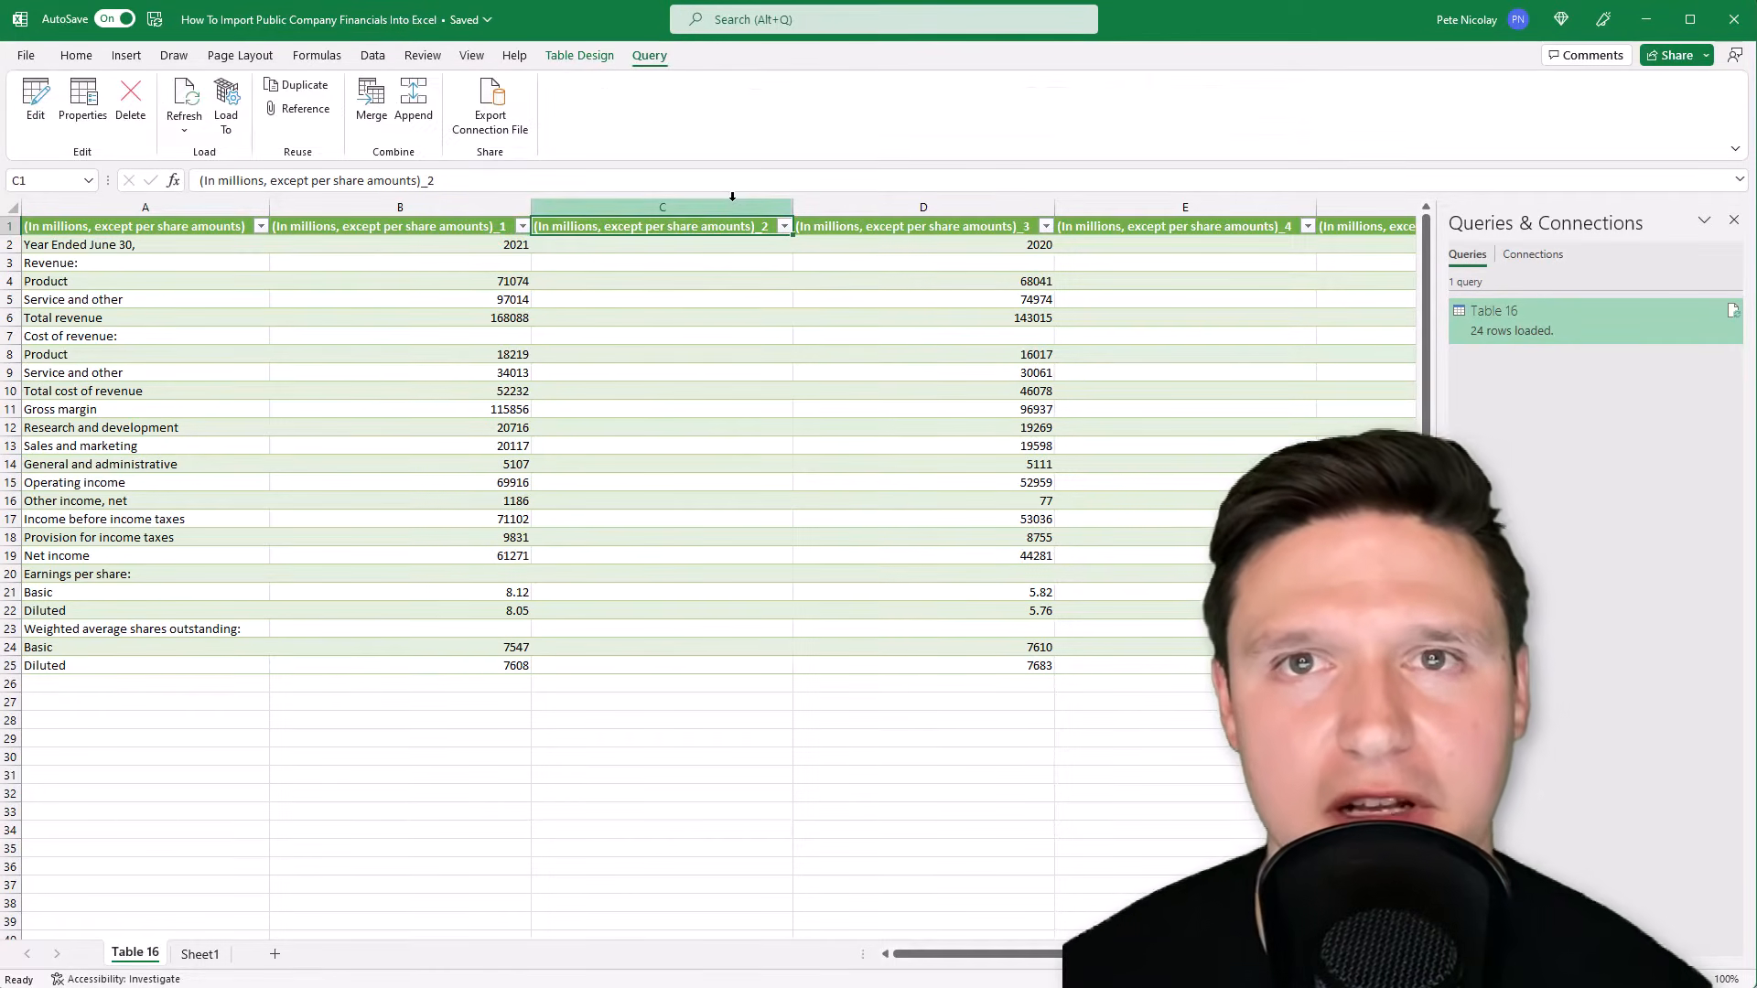
pyautogui.click(39, 99)
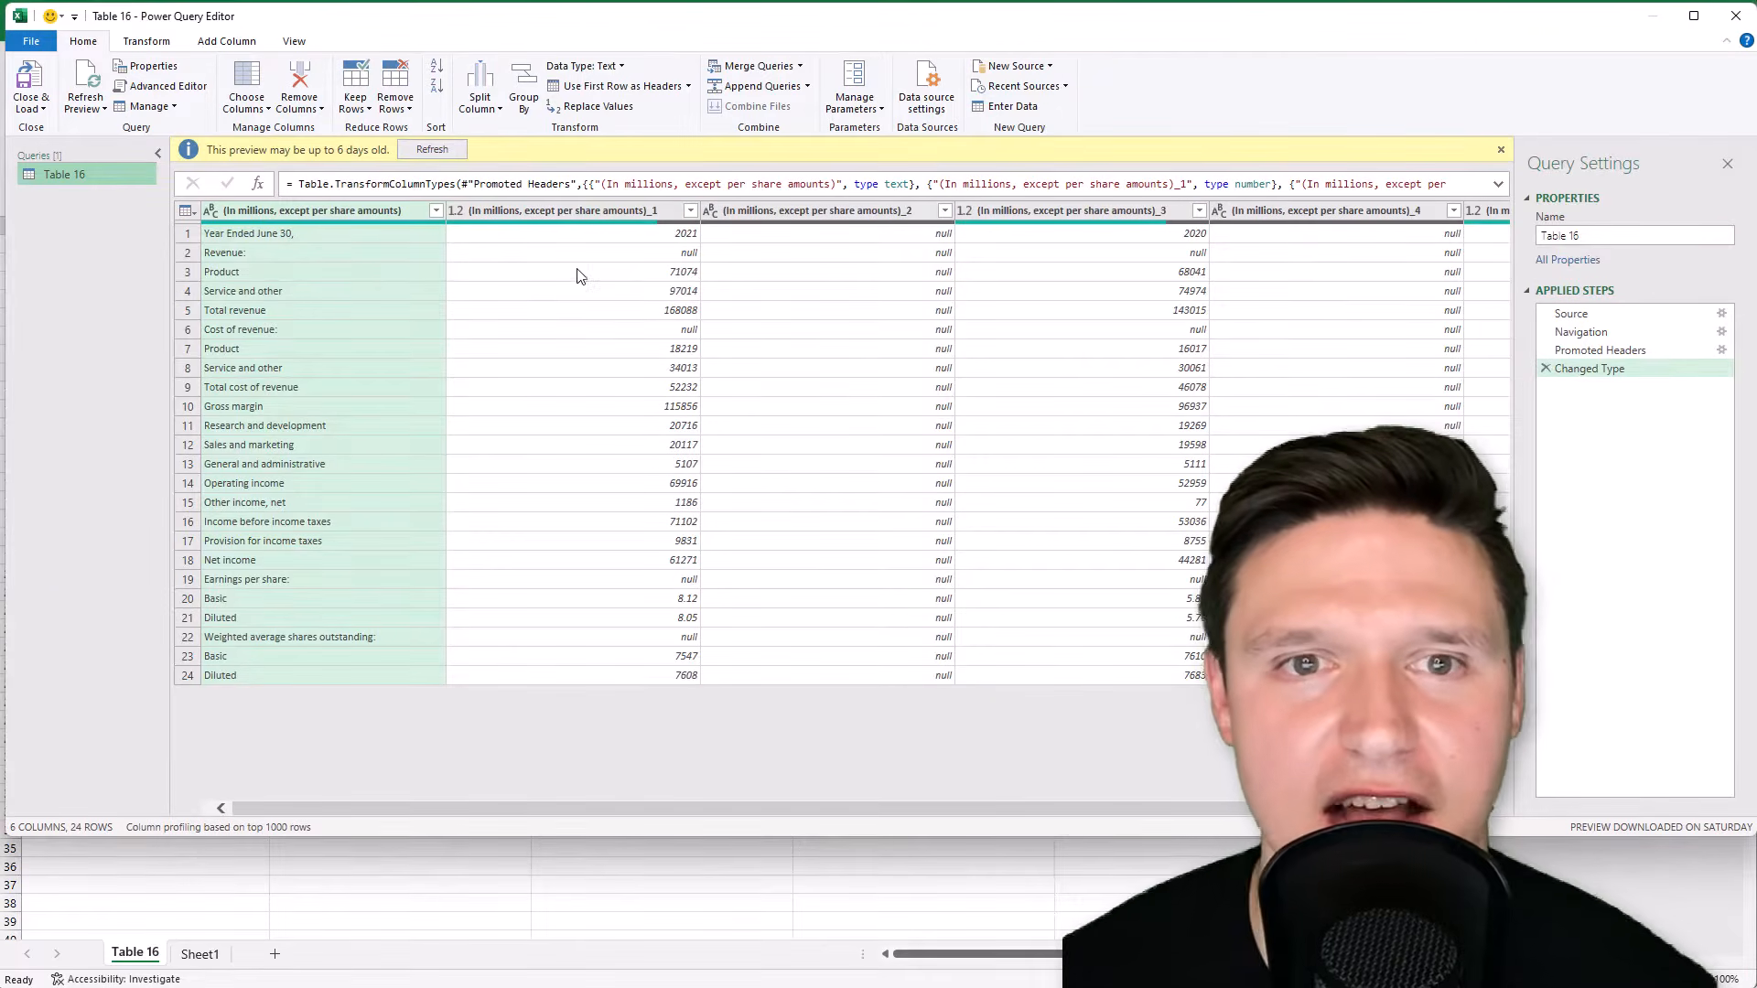
pyautogui.click(615, 86)
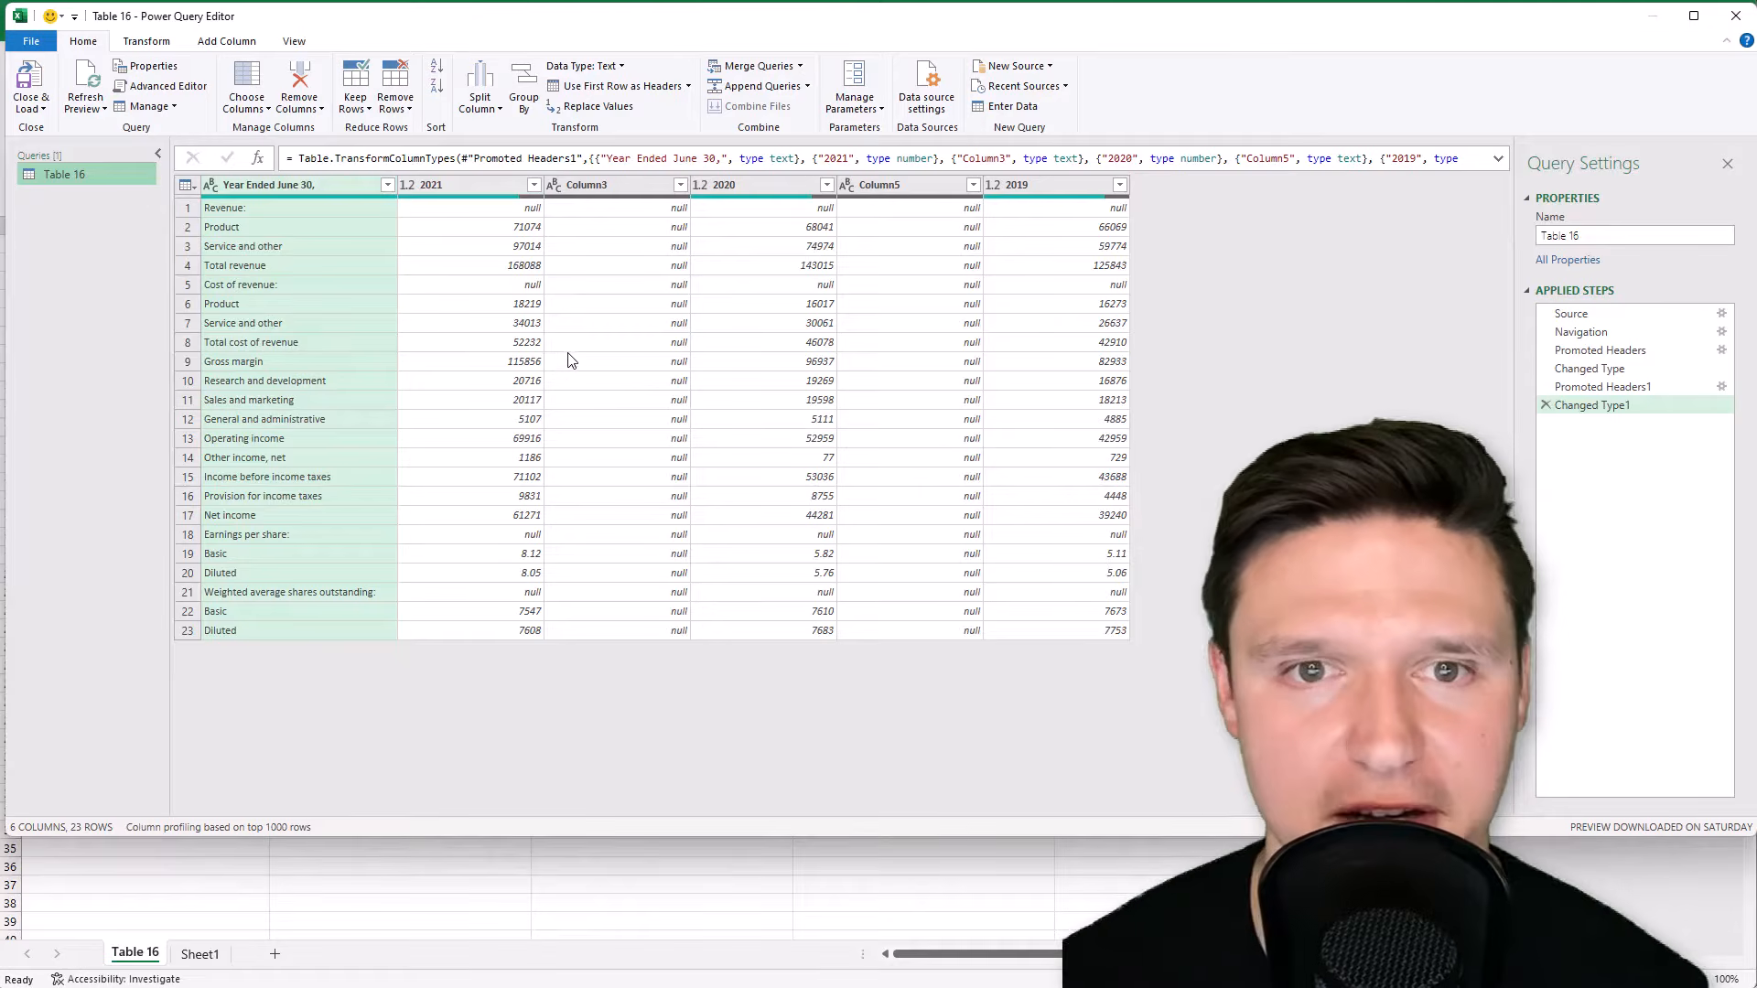
# Remove the empty columns Column3 and Column5 from the query and load the cleaned table back into the worksheet.
pyautogui.click(636, 192)
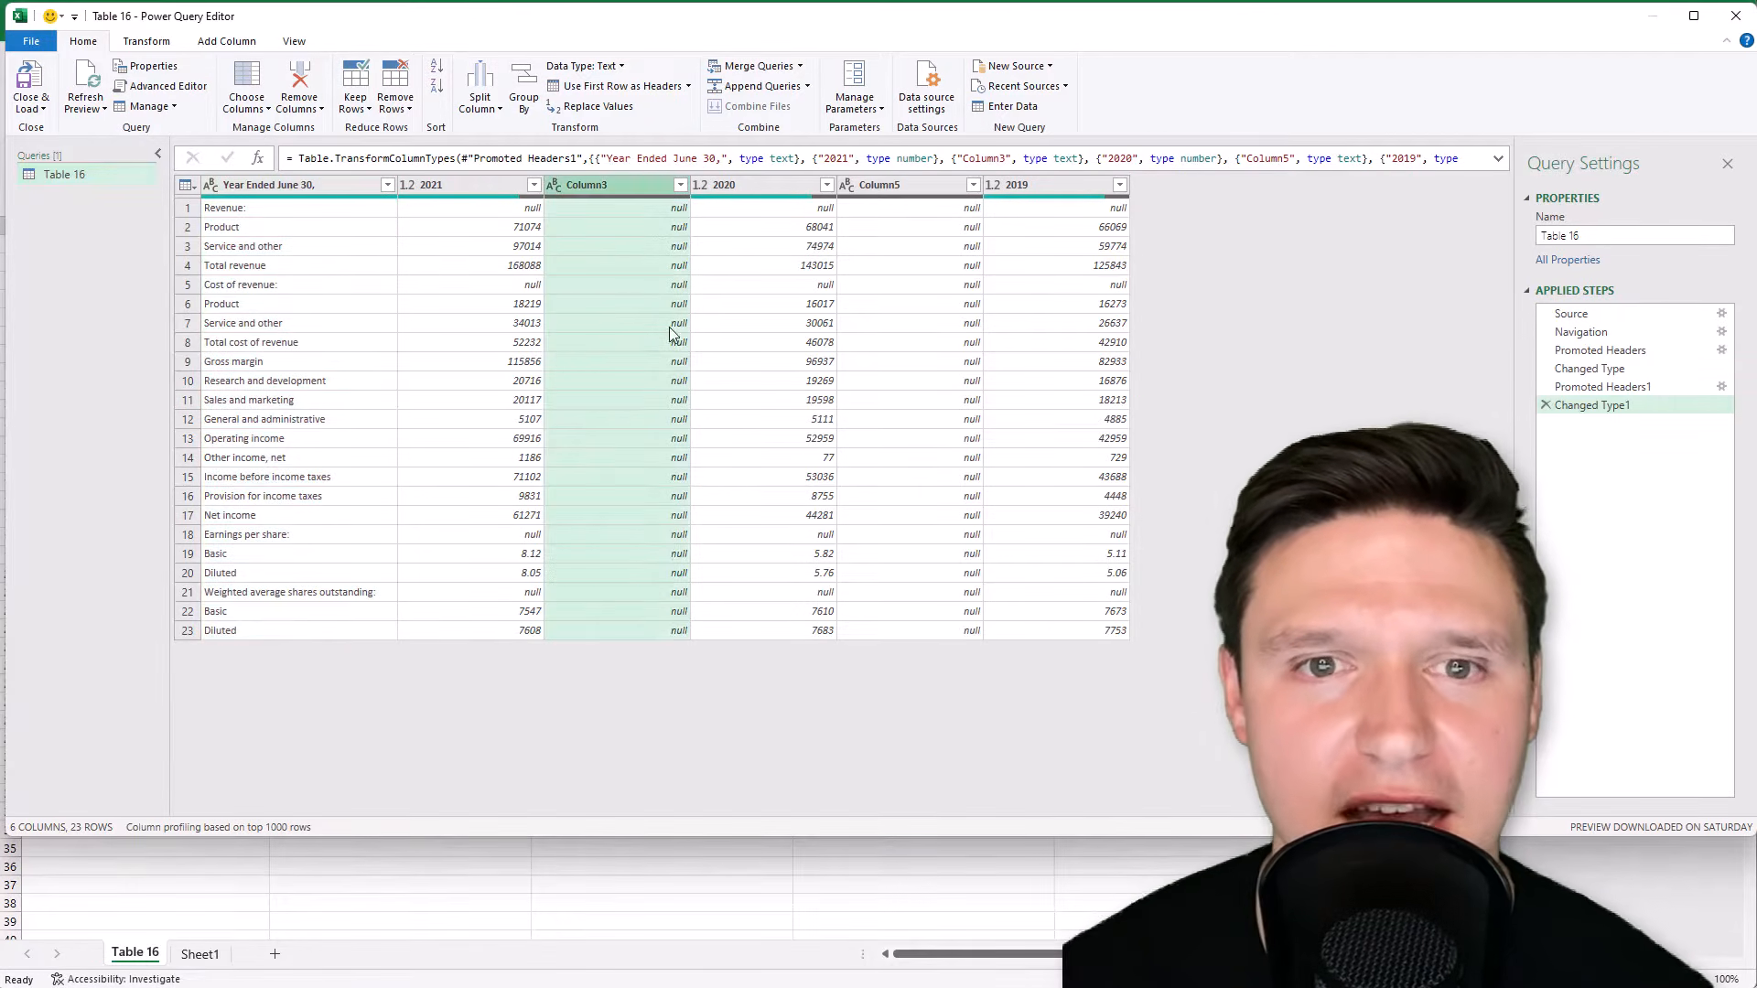
pyautogui.keyDown('ctrl'); pyautogui.click(891, 193); pyautogui.keyUp('ctrl')
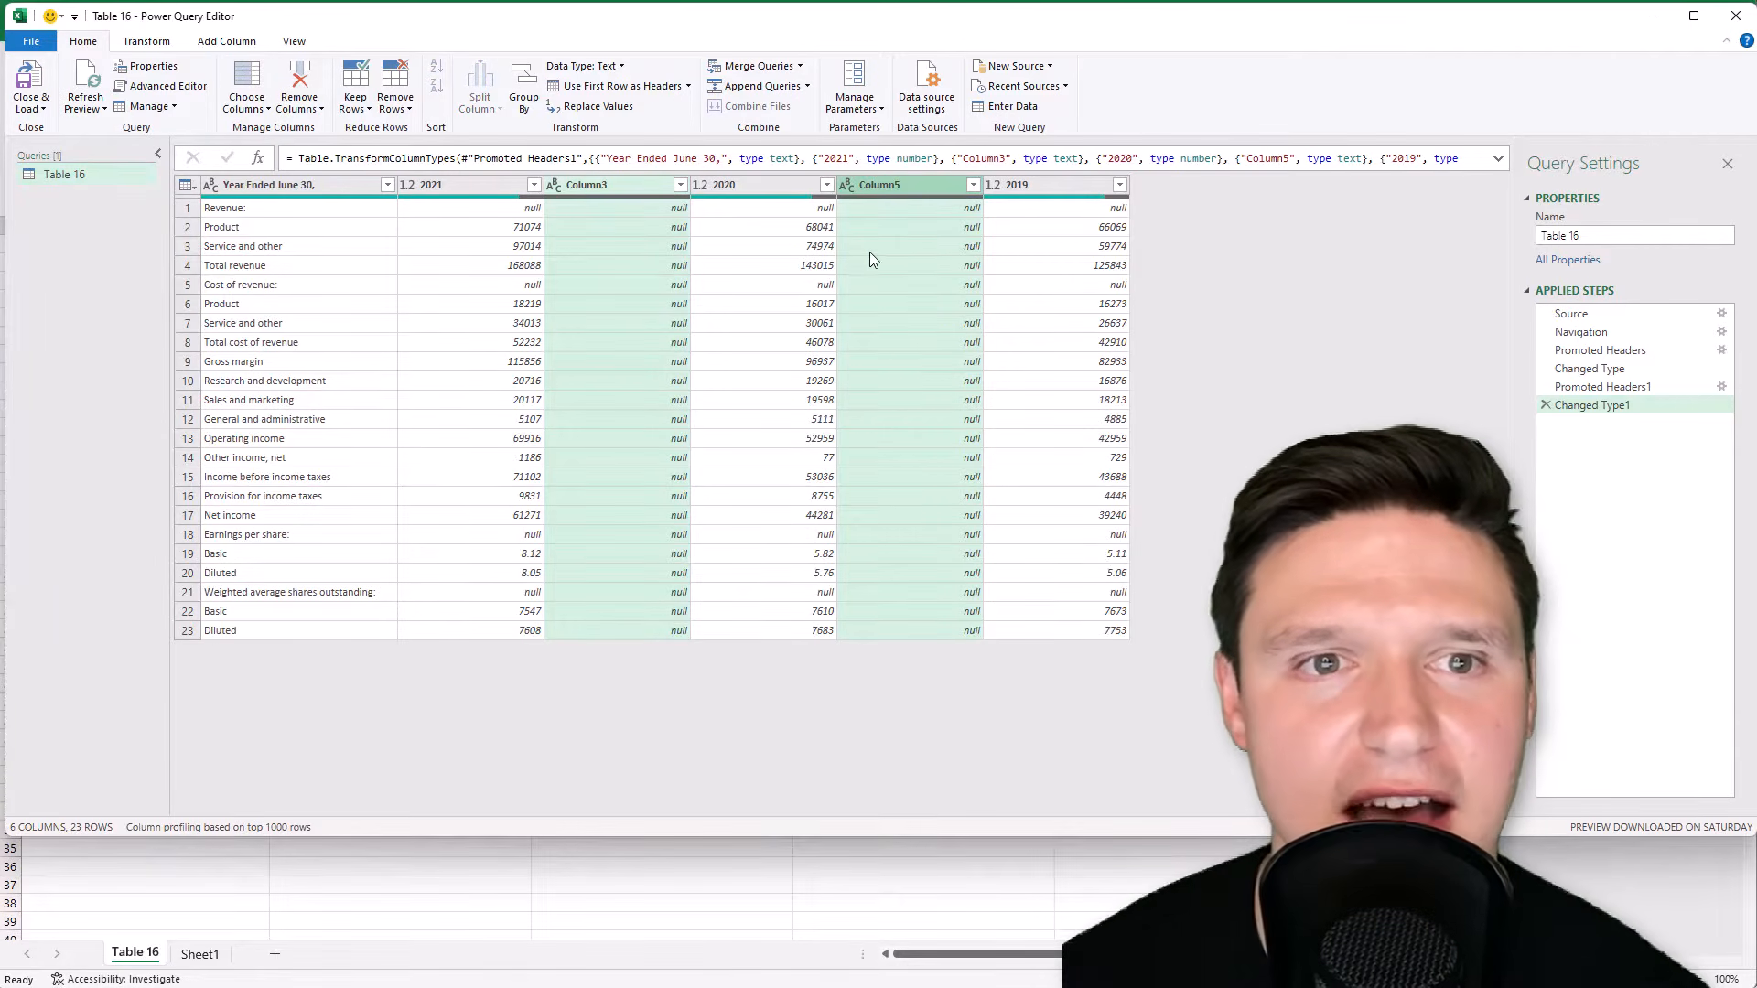
pyautogui.click(306, 108)
pyautogui.click(311, 129)
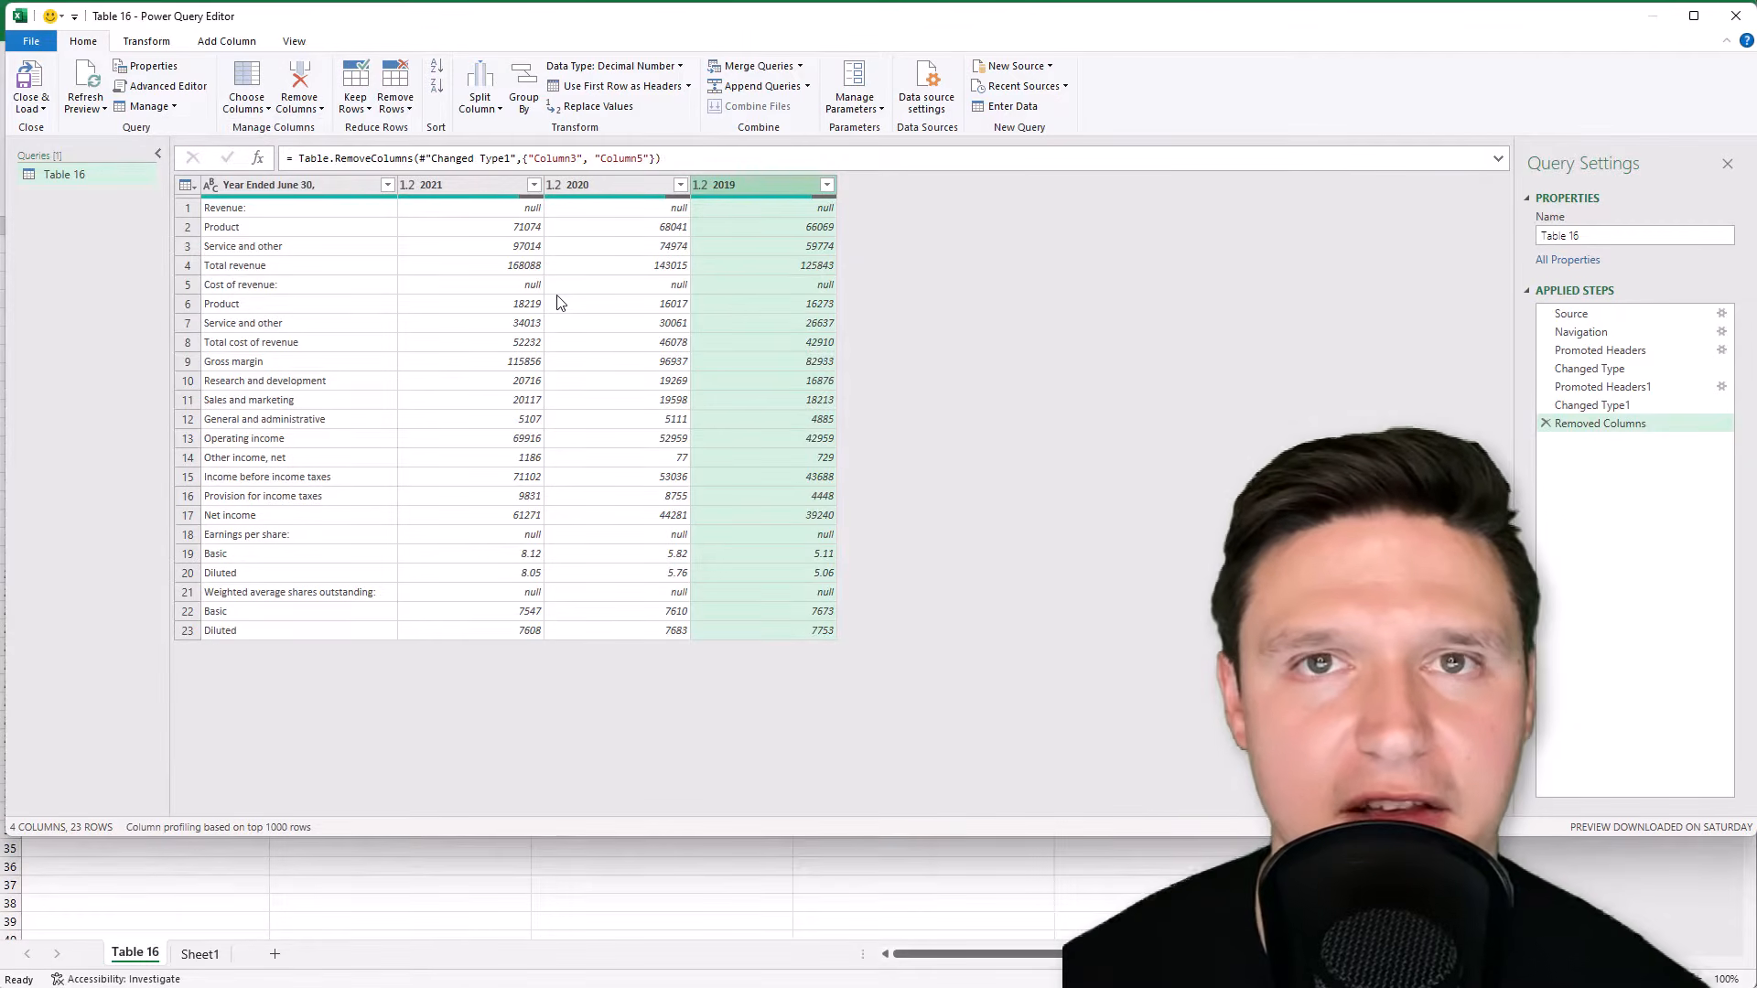
pyautogui.click(30, 85)
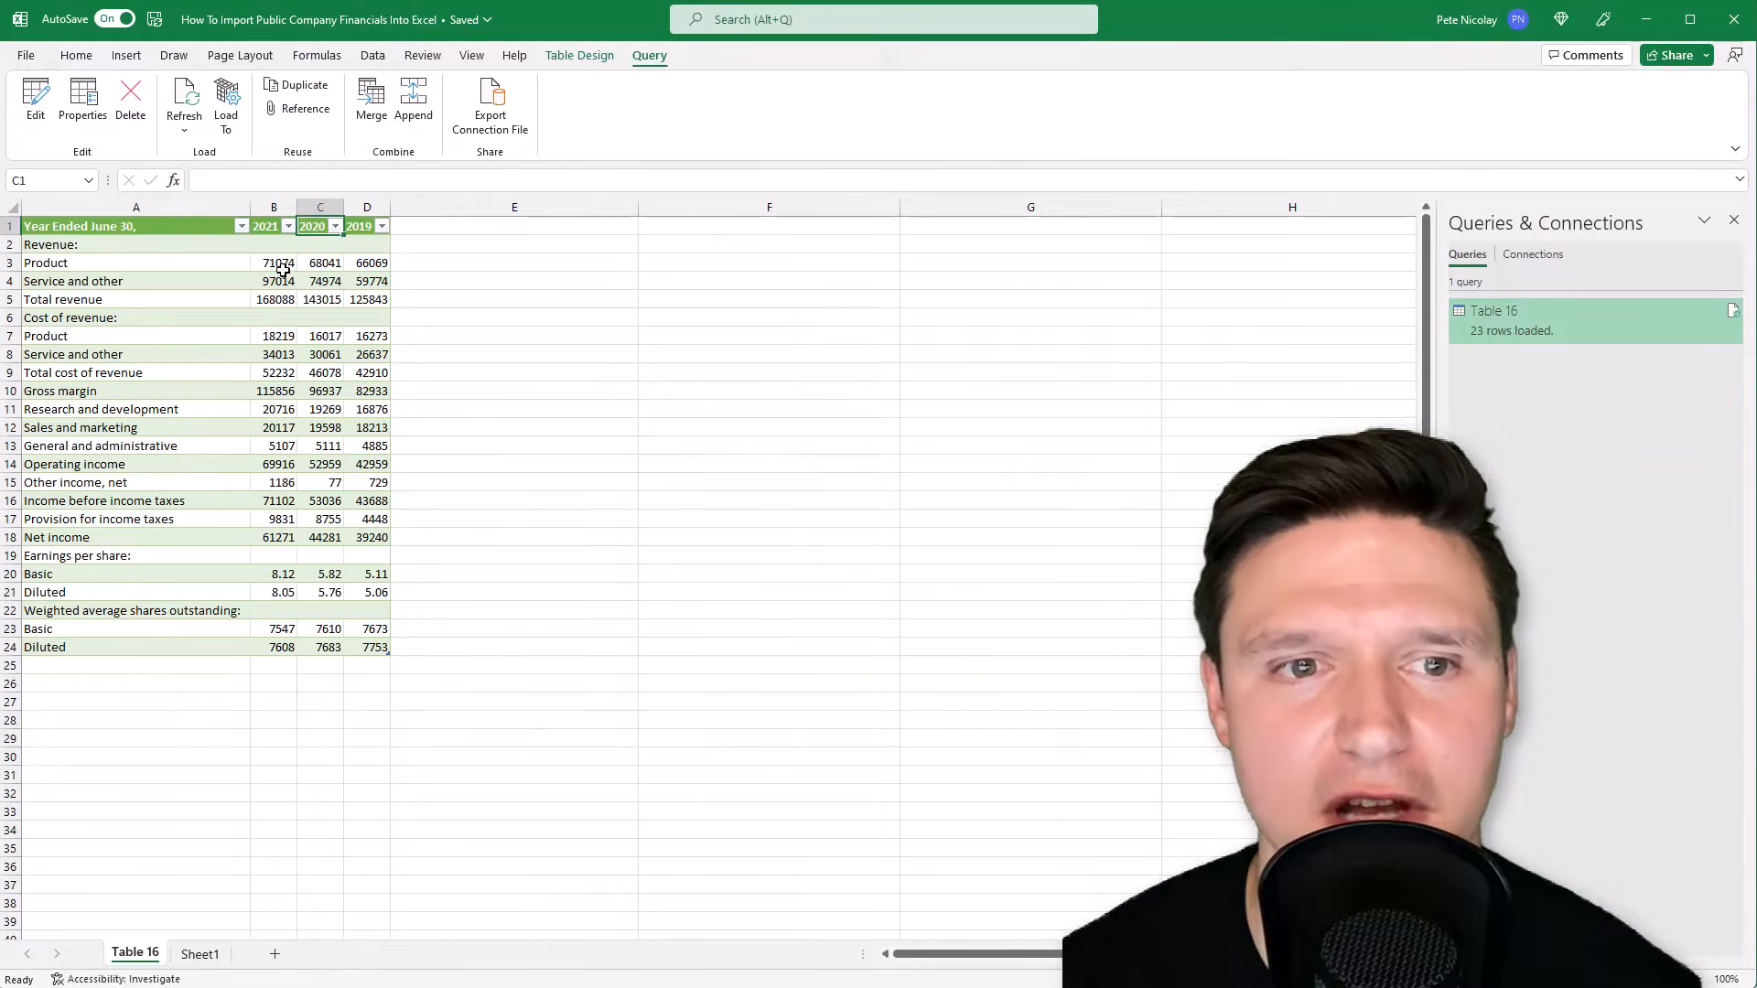
# Format the amounts from Product revenue to Net income for 2021, 2020 and 2019 as dollar accounting values without decimals.
pyautogui.moveTo(280, 262); pyautogui.dragTo(366, 537)
pyautogui.click(76, 55)
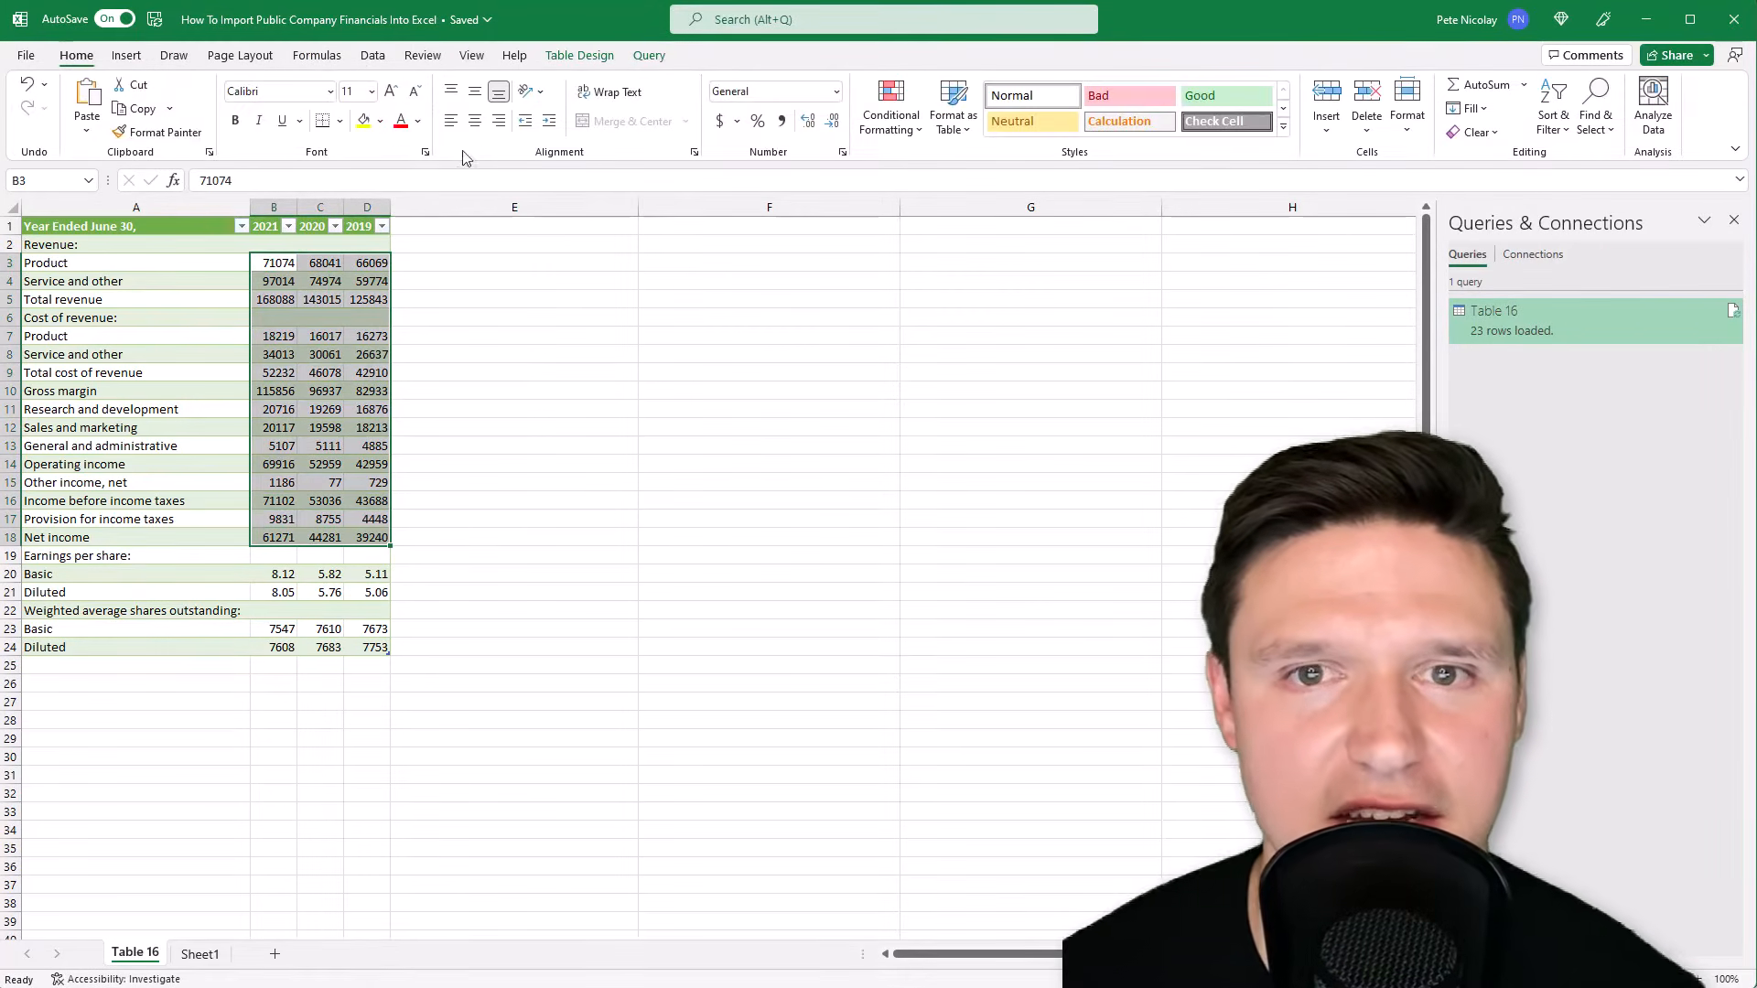
pyautogui.click(719, 121)
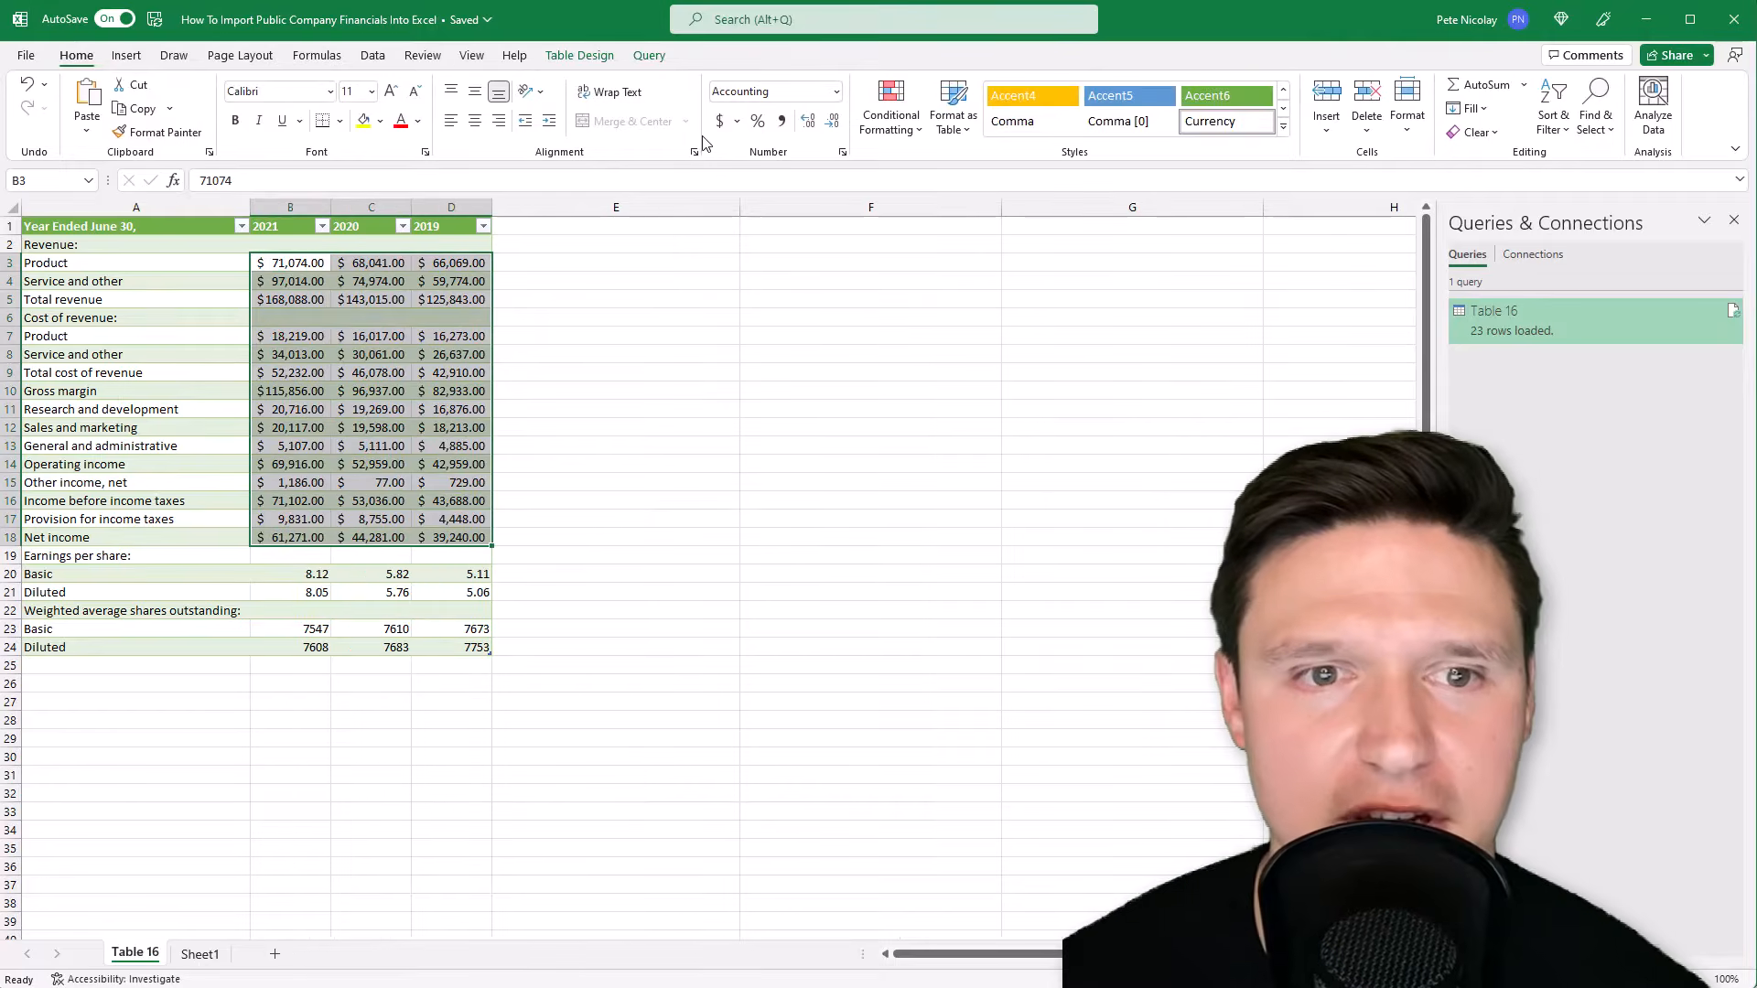
pyautogui.click(832, 121)
pyautogui.click(833, 121)
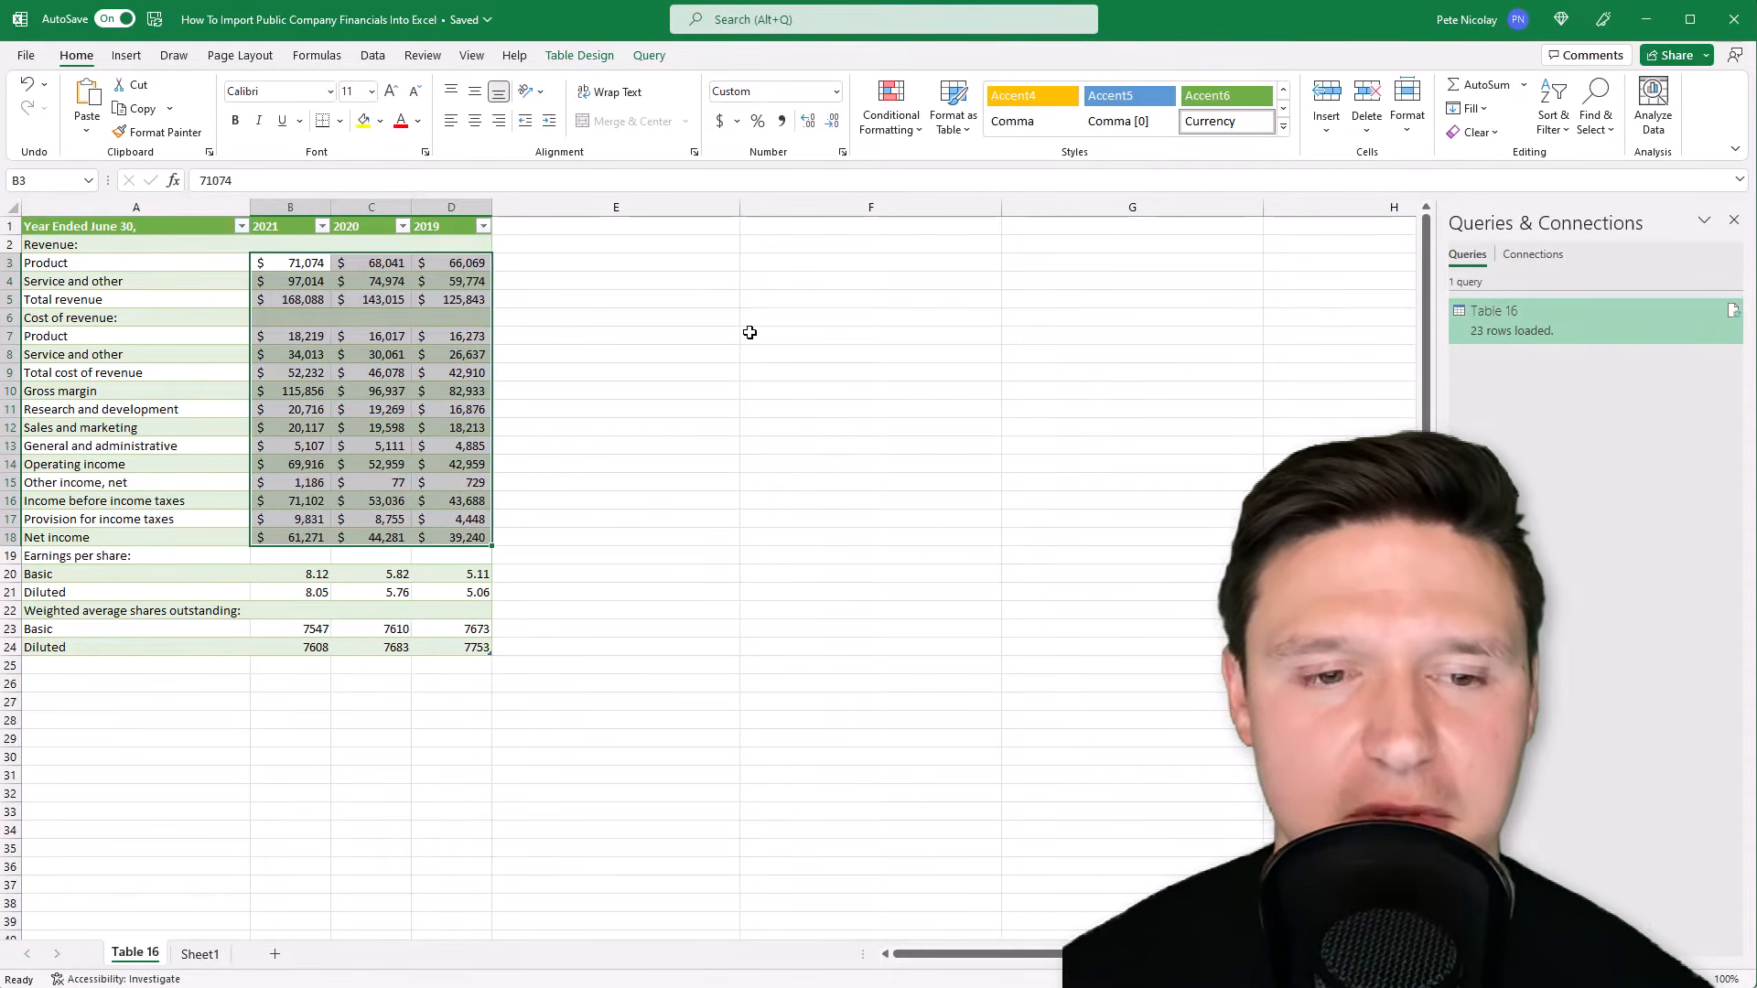
# Switch back to Edge and open the SEC Filings page on Microsoft's Investor Relations site.
pyautogui.hotkey('alt', 'Tab')
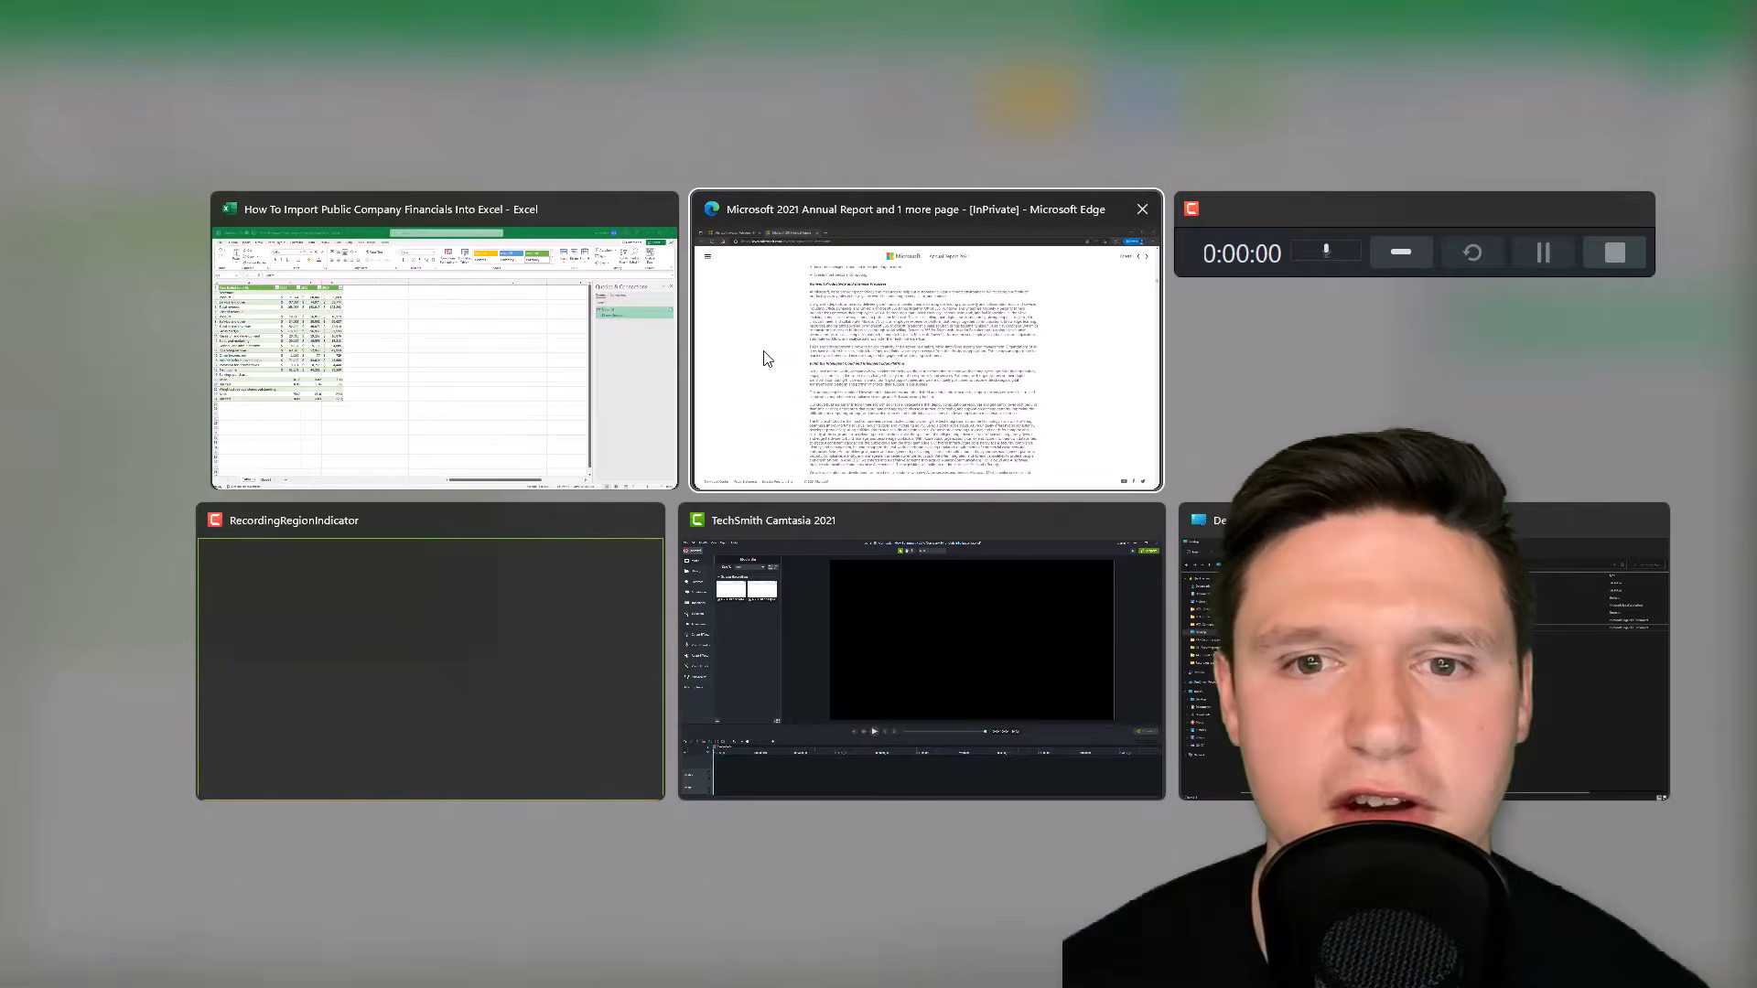
pyautogui.click(194, 28)
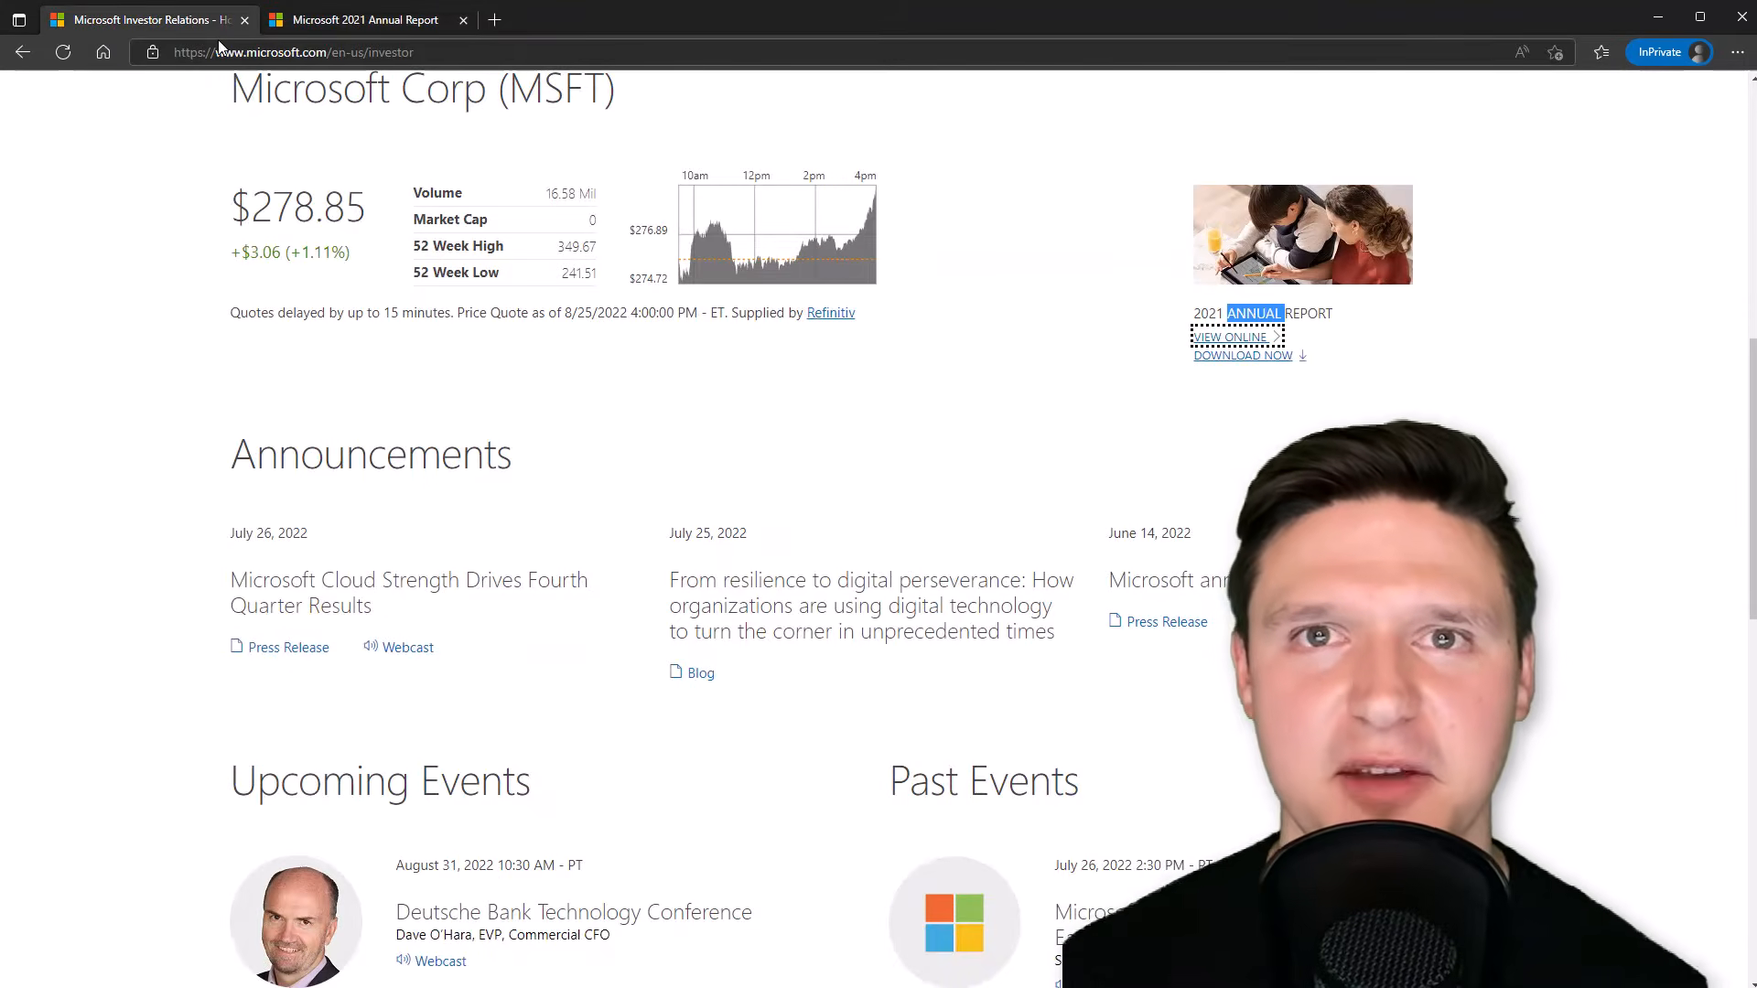
pyautogui.scroll(8, 369, 207)
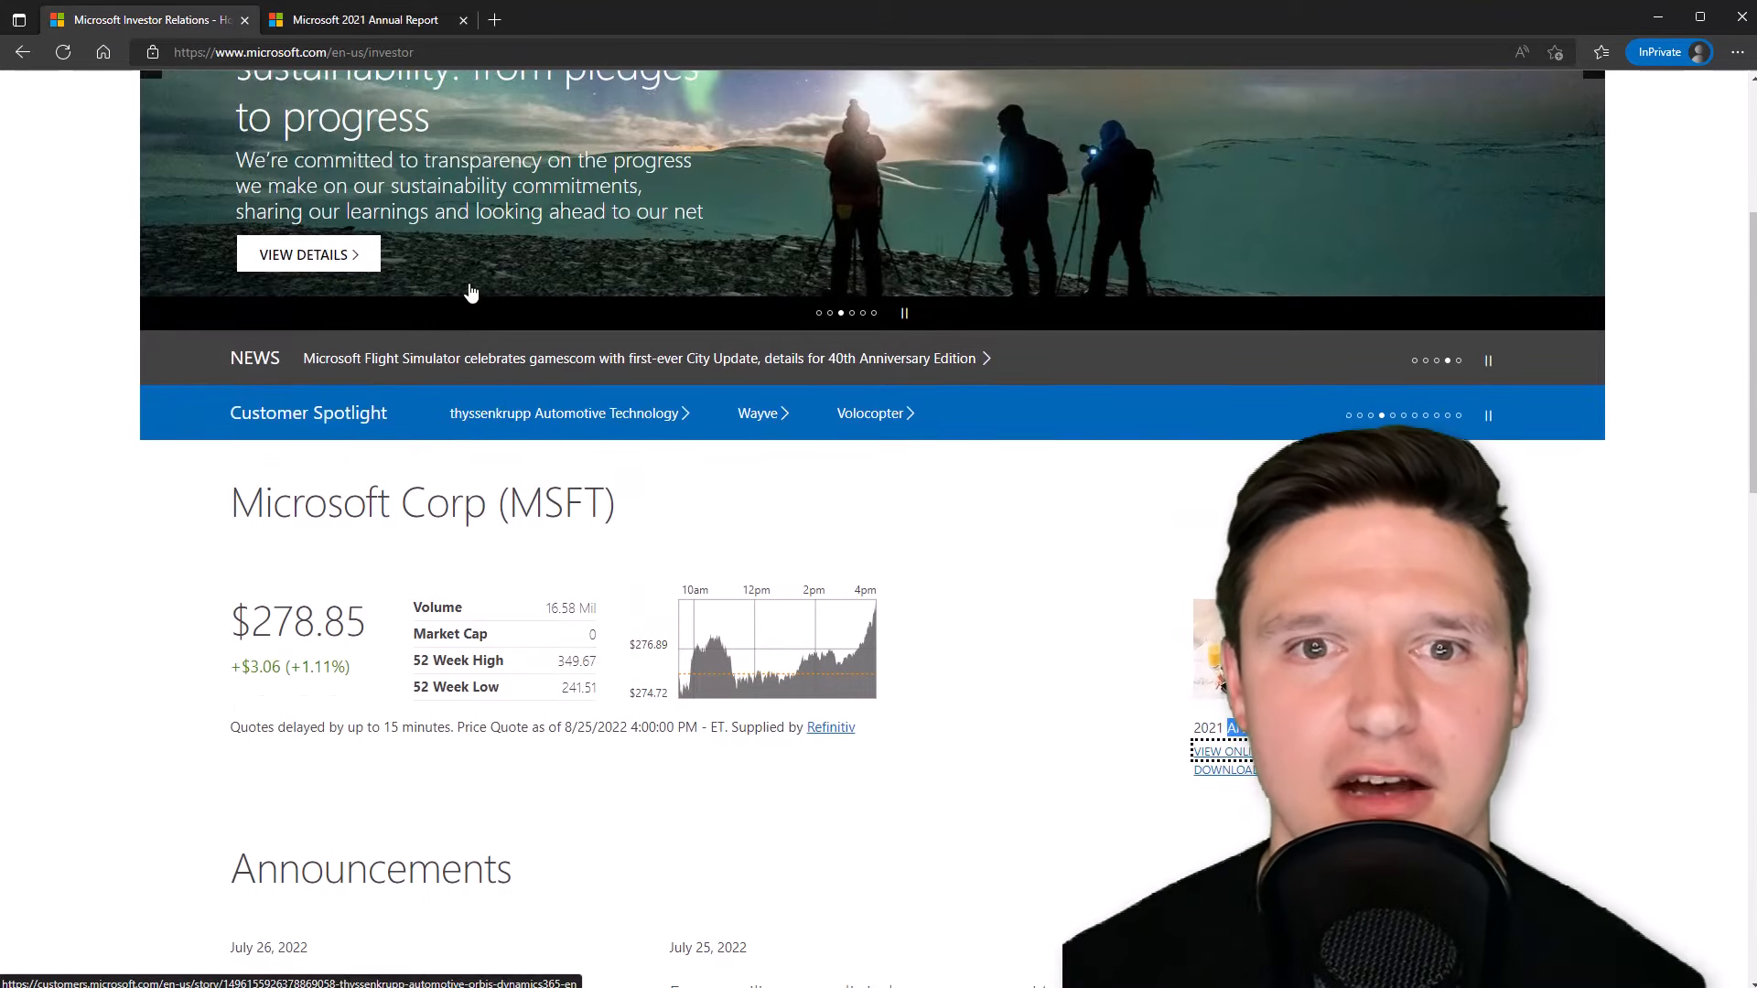
pyautogui.scroll(2, 826, 365)
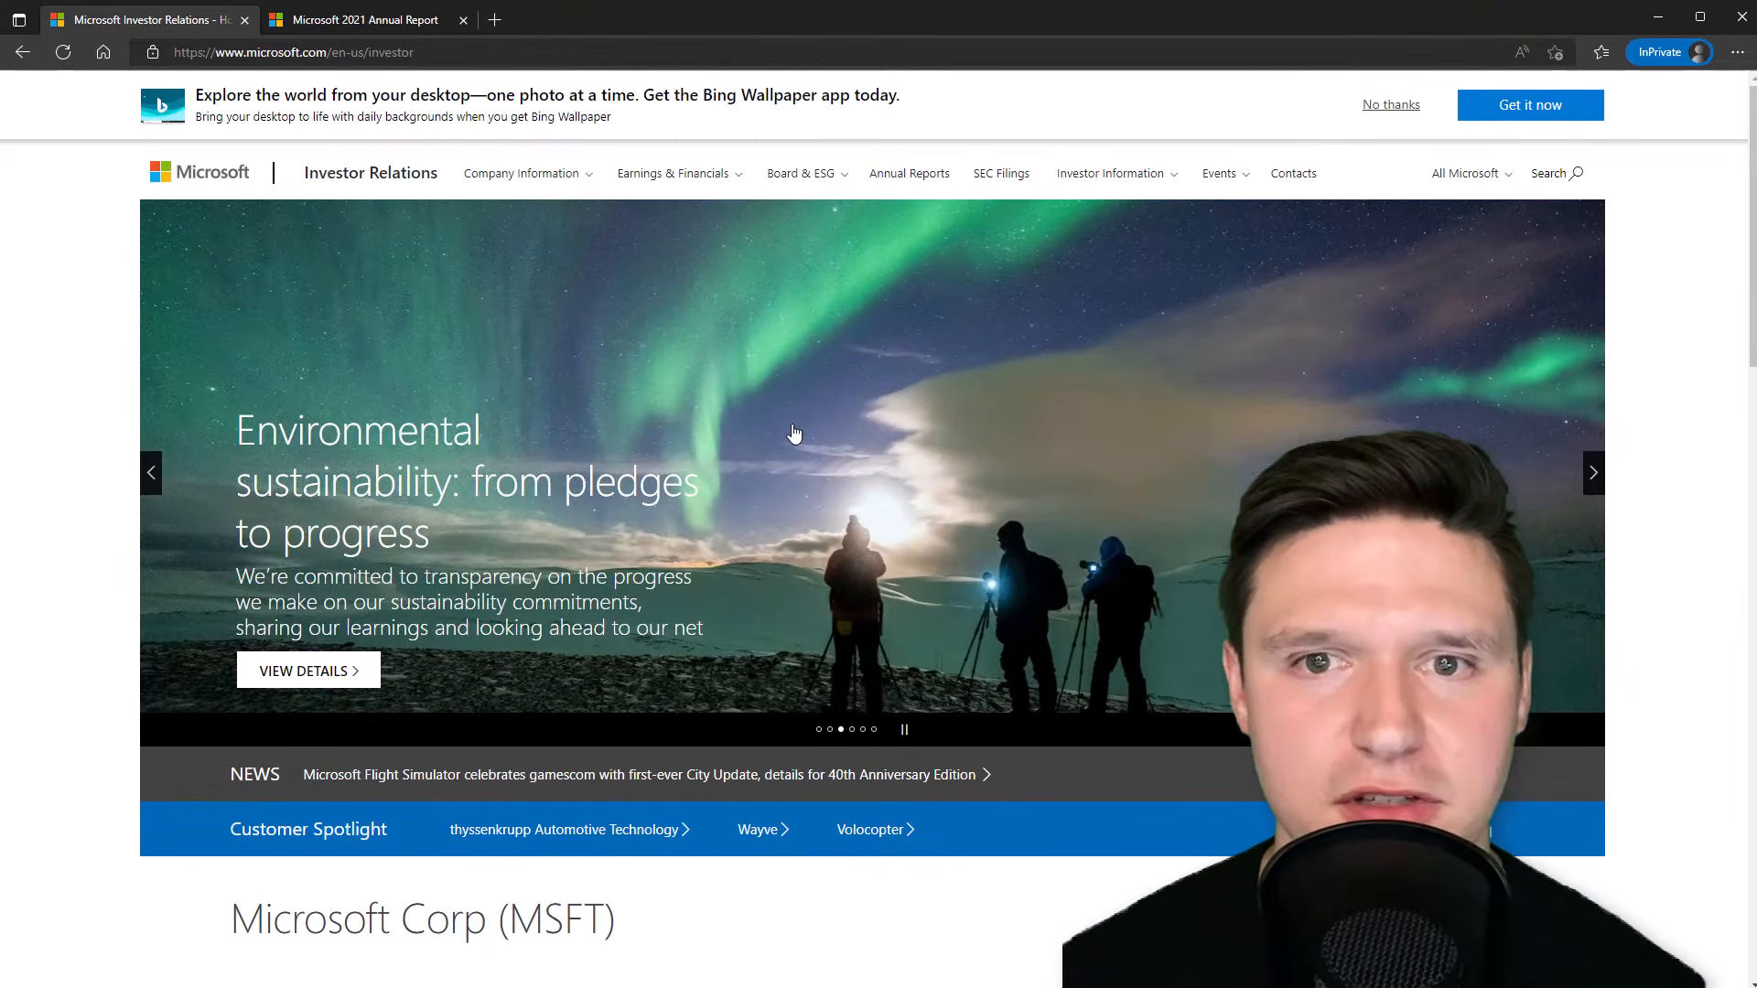
pyautogui.click(1001, 174)
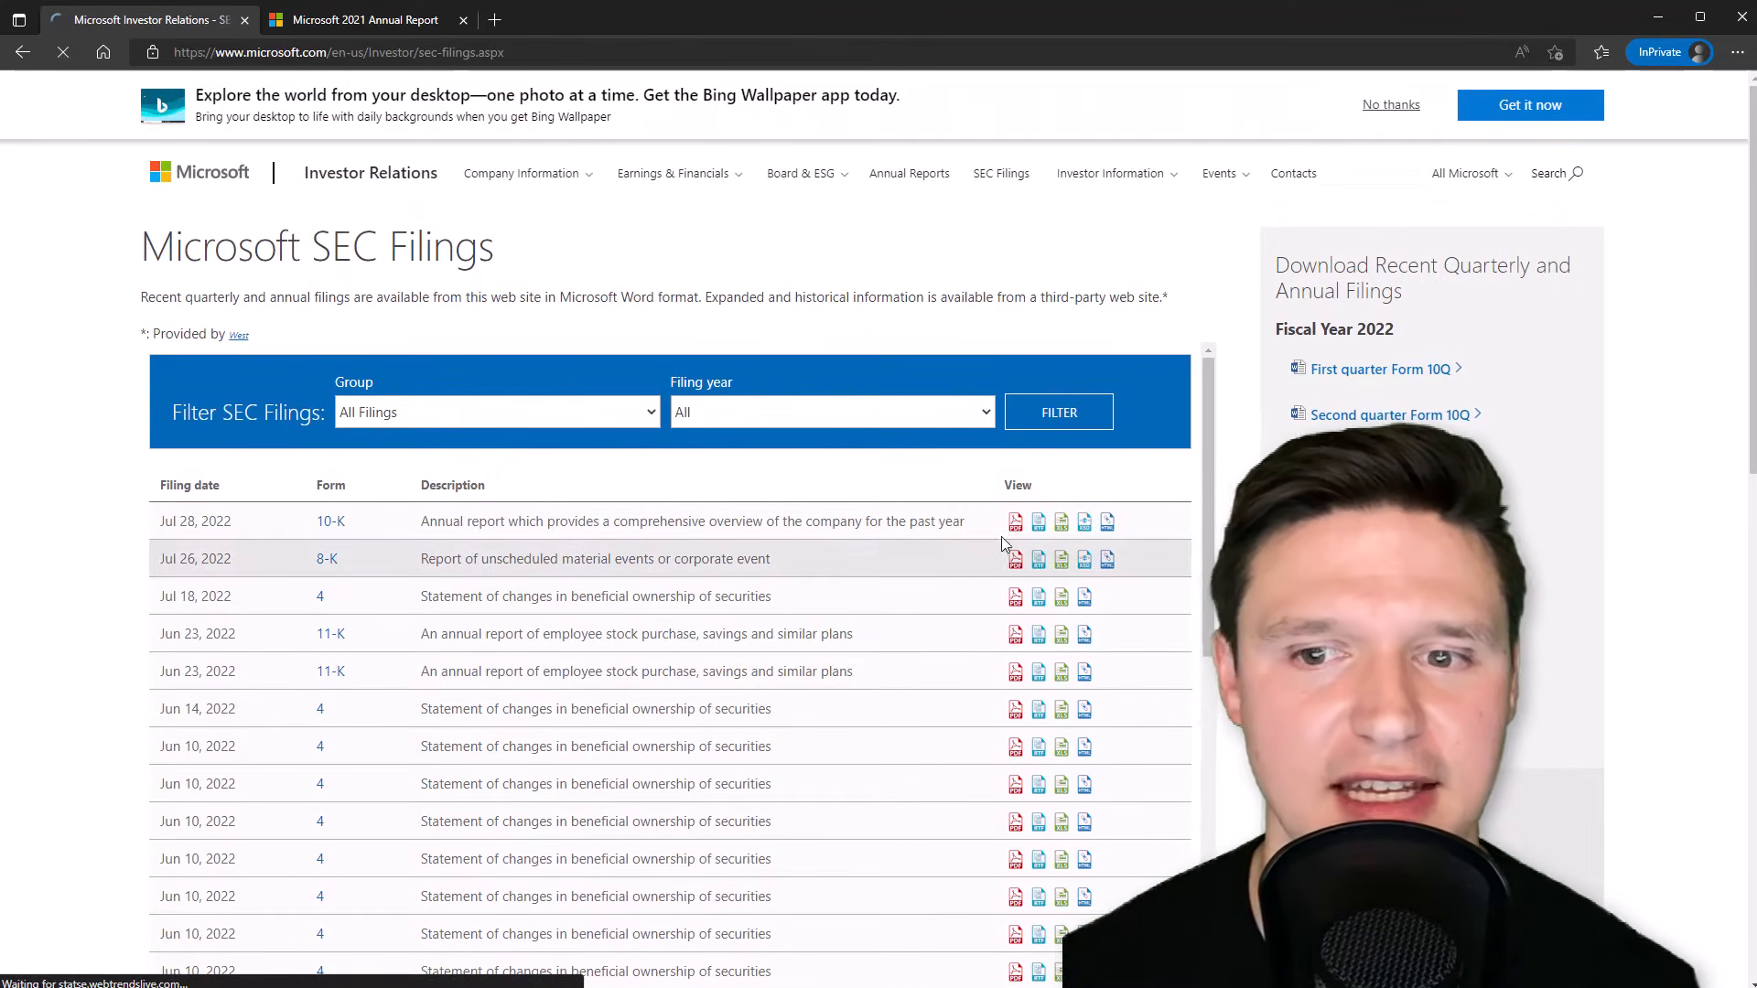
pyautogui.click(1015, 529)
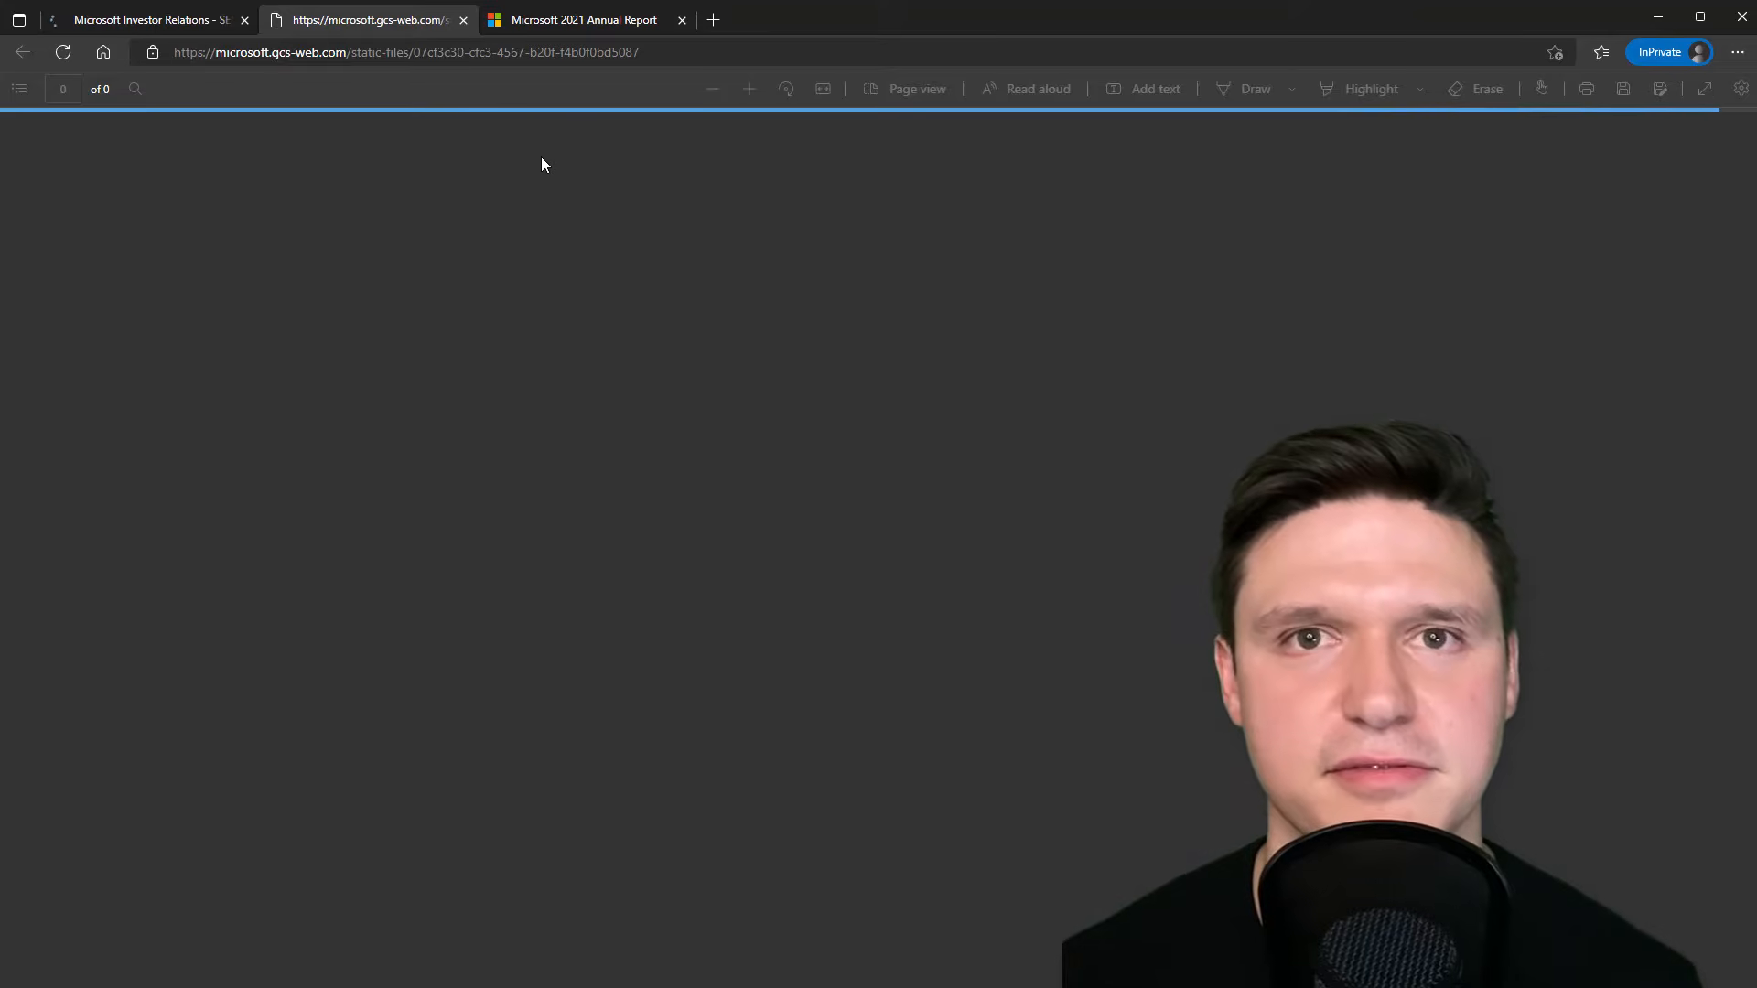
pyautogui.hotkey('ctrl', 's')
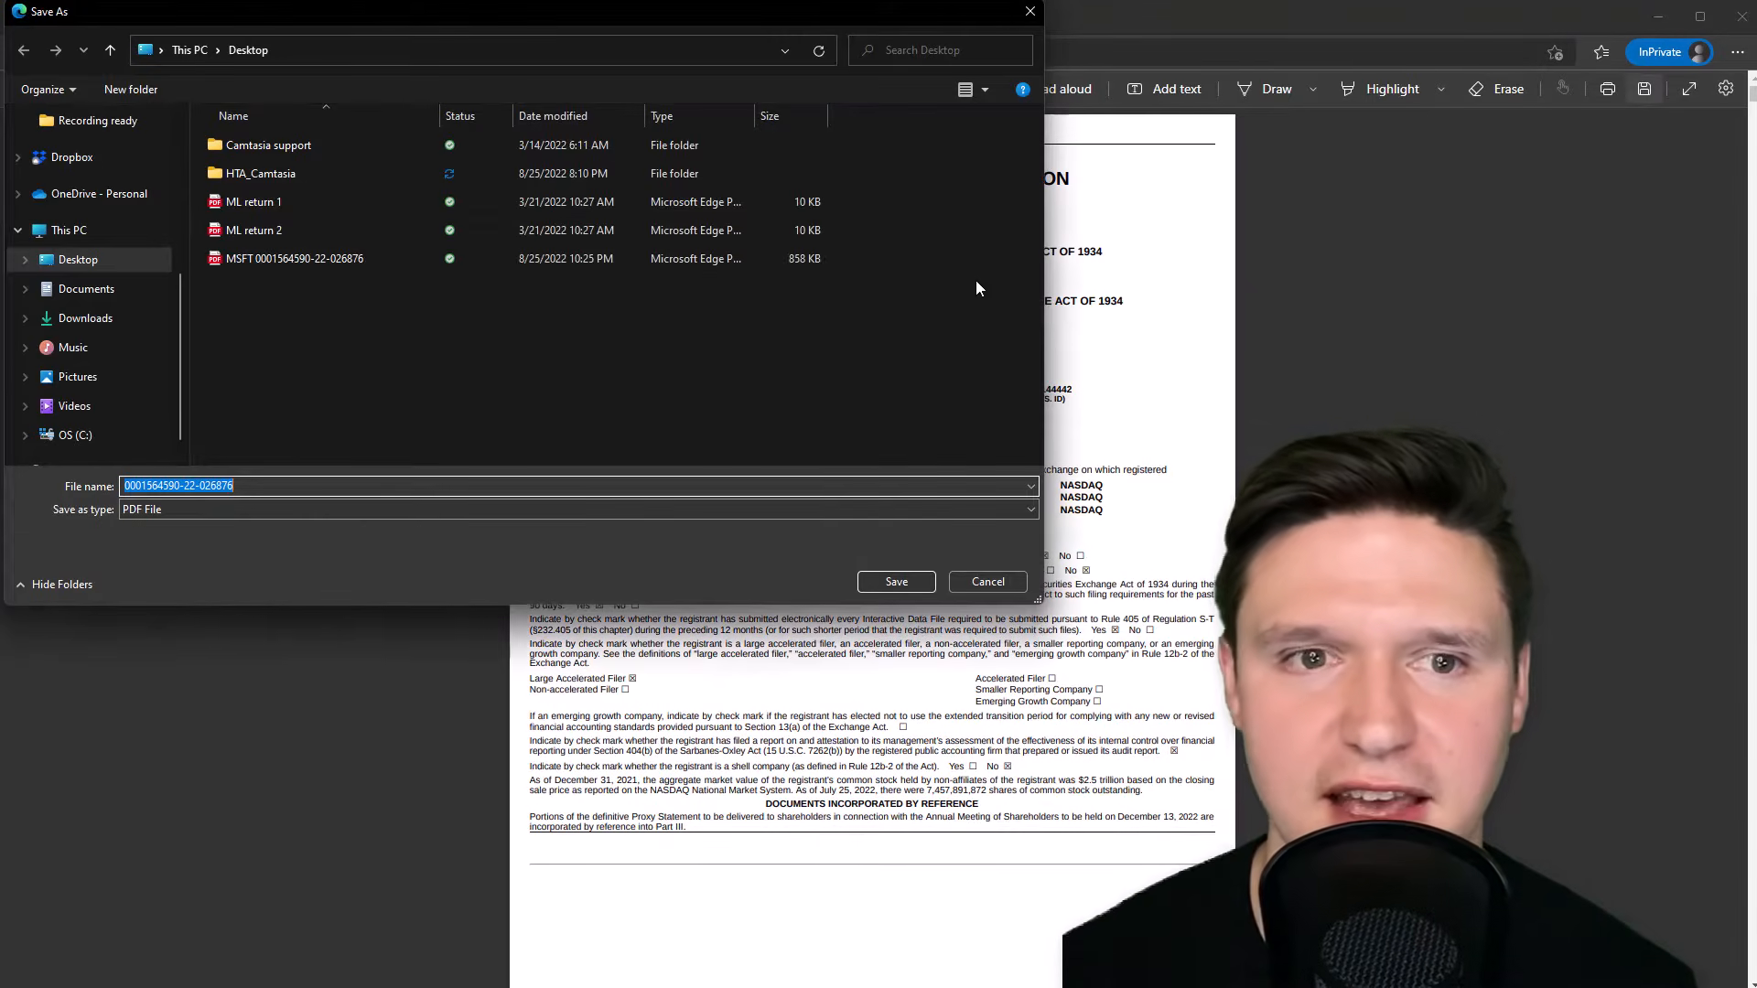
pyautogui.click(315, 260)
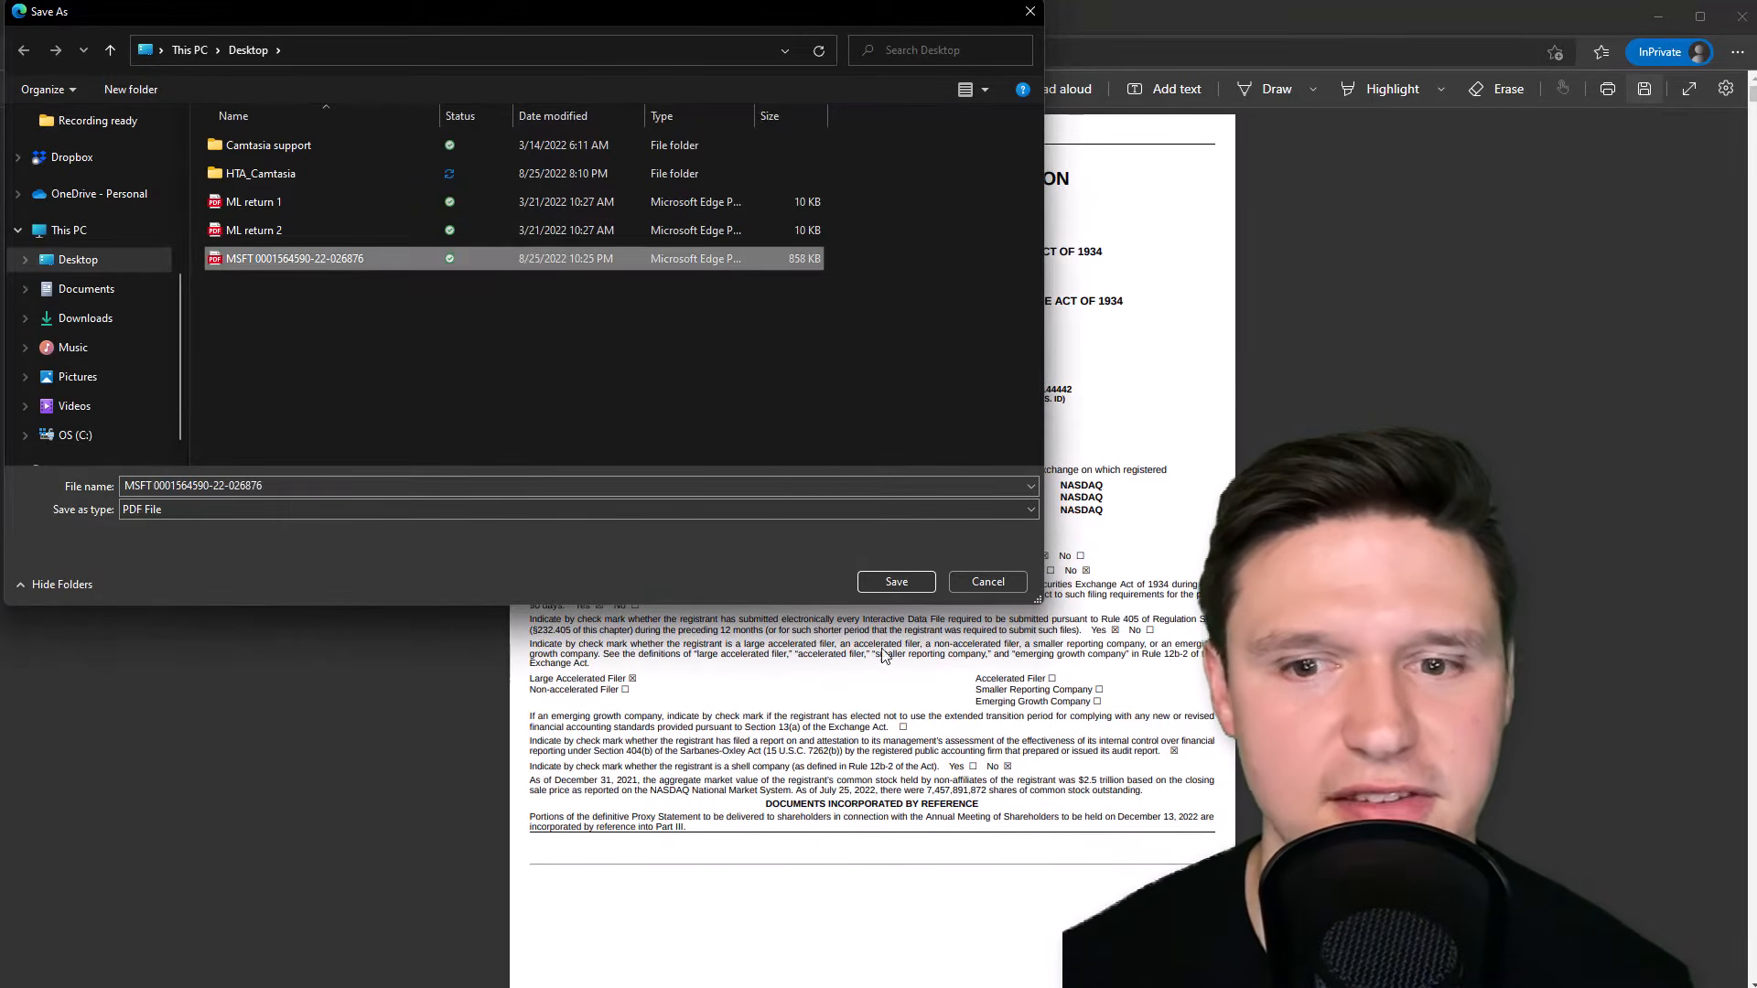
pyautogui.click(890, 582)
pyautogui.click(980, 511)
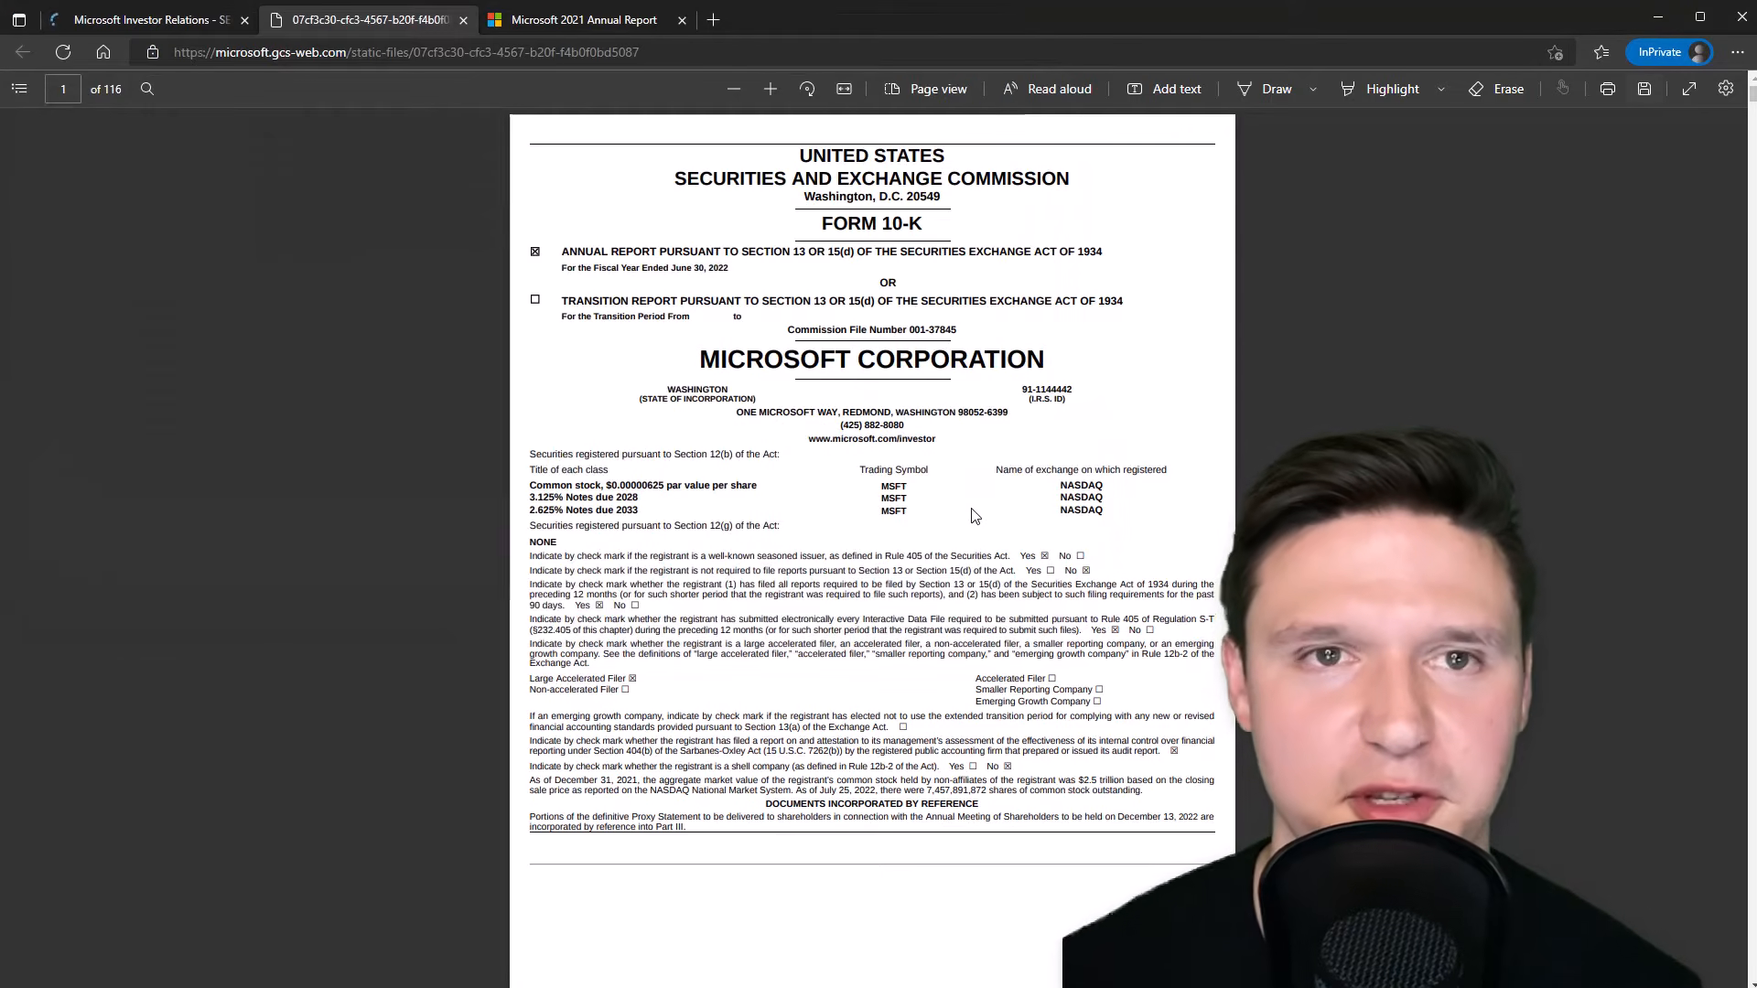
pyautogui.hotkey('alt', 'Tab')
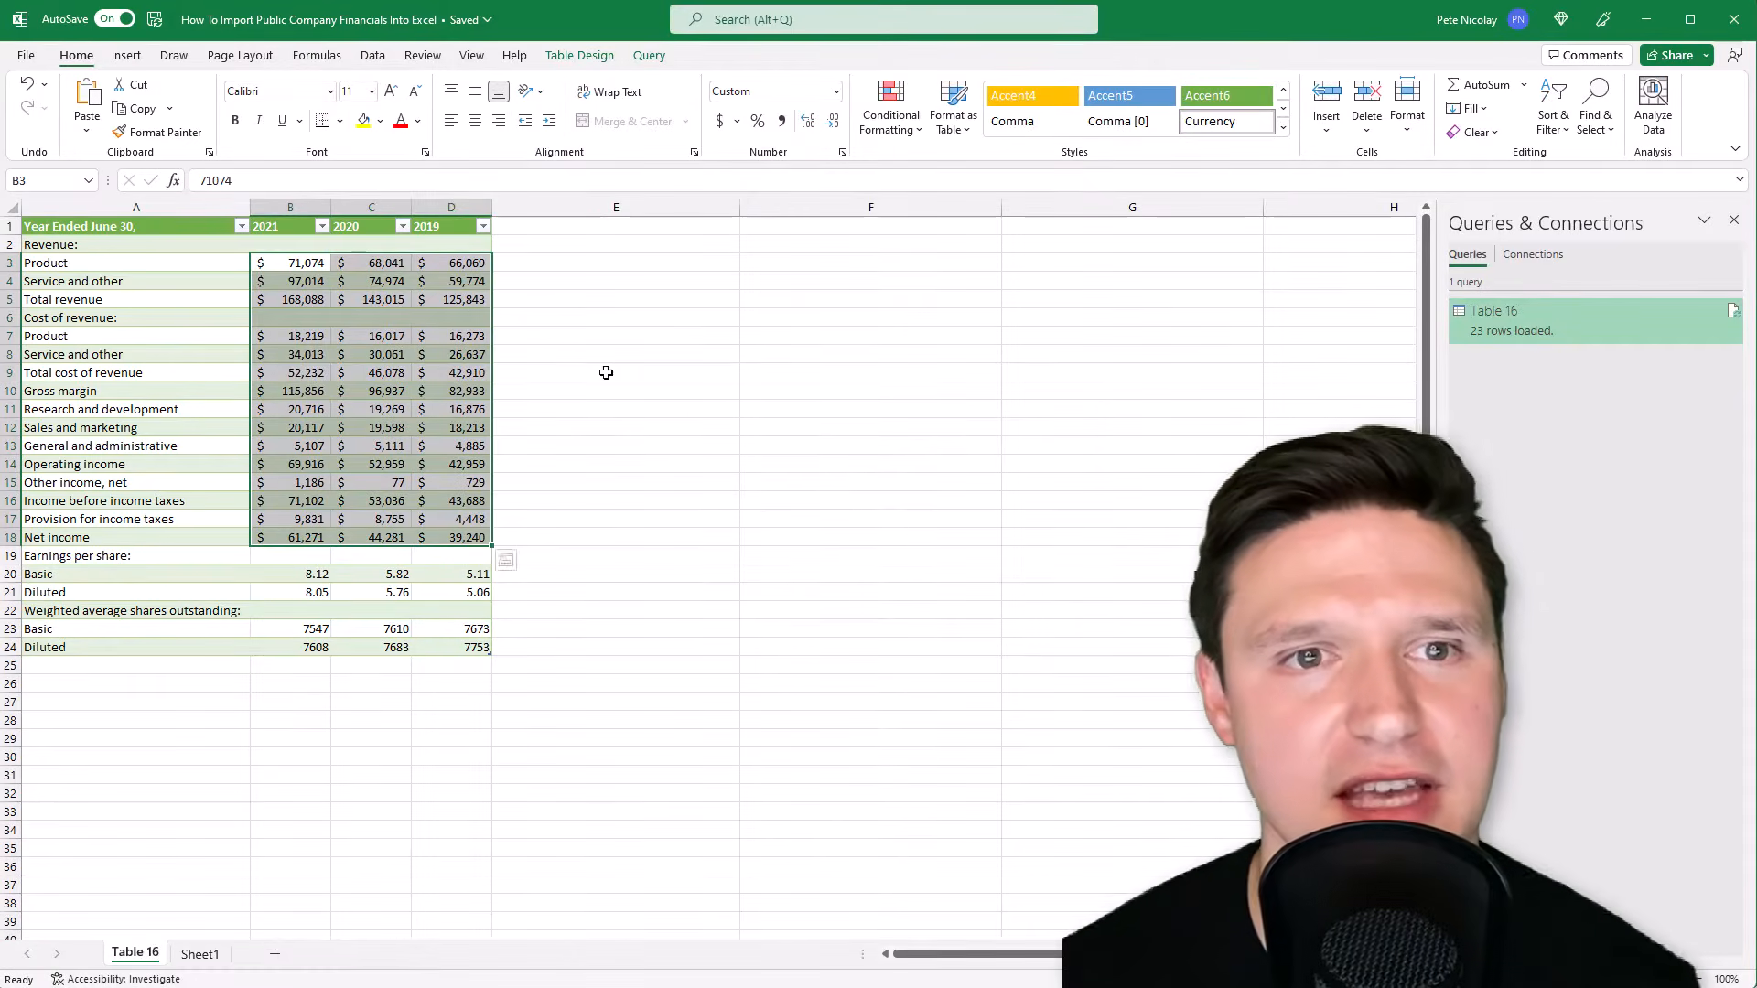
pyautogui.click(372, 55)
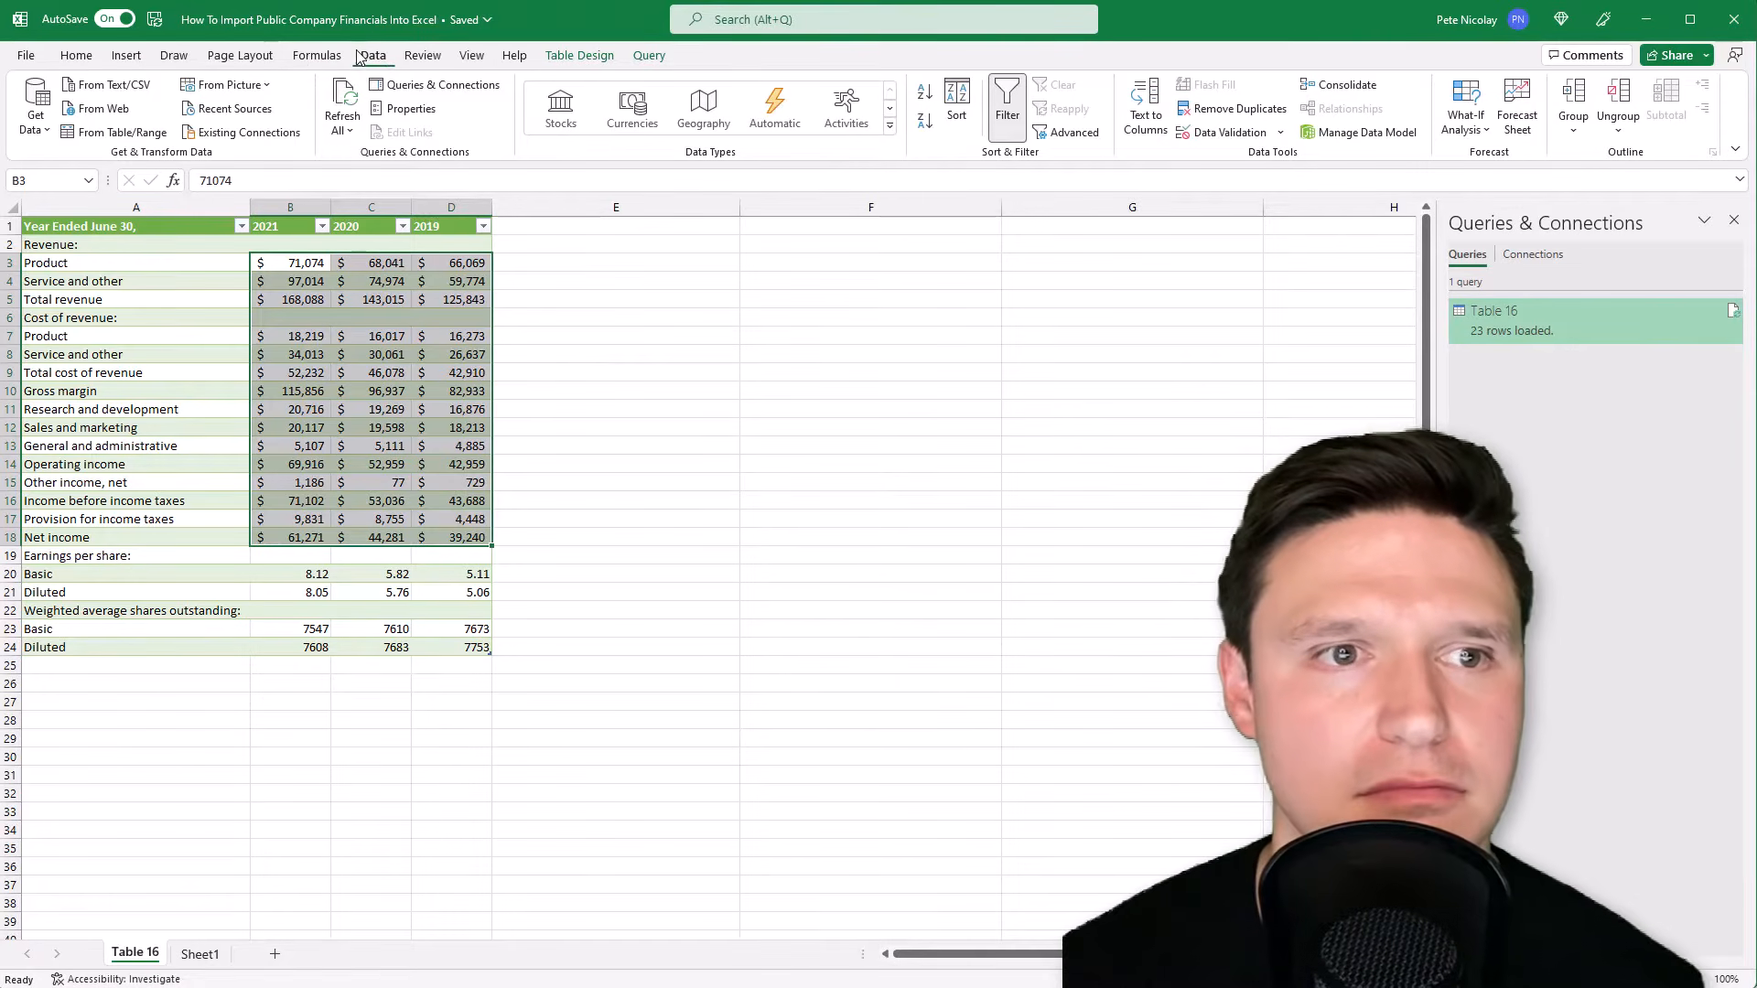
pyautogui.click(35, 124)
pyautogui.moveTo(137, 163)
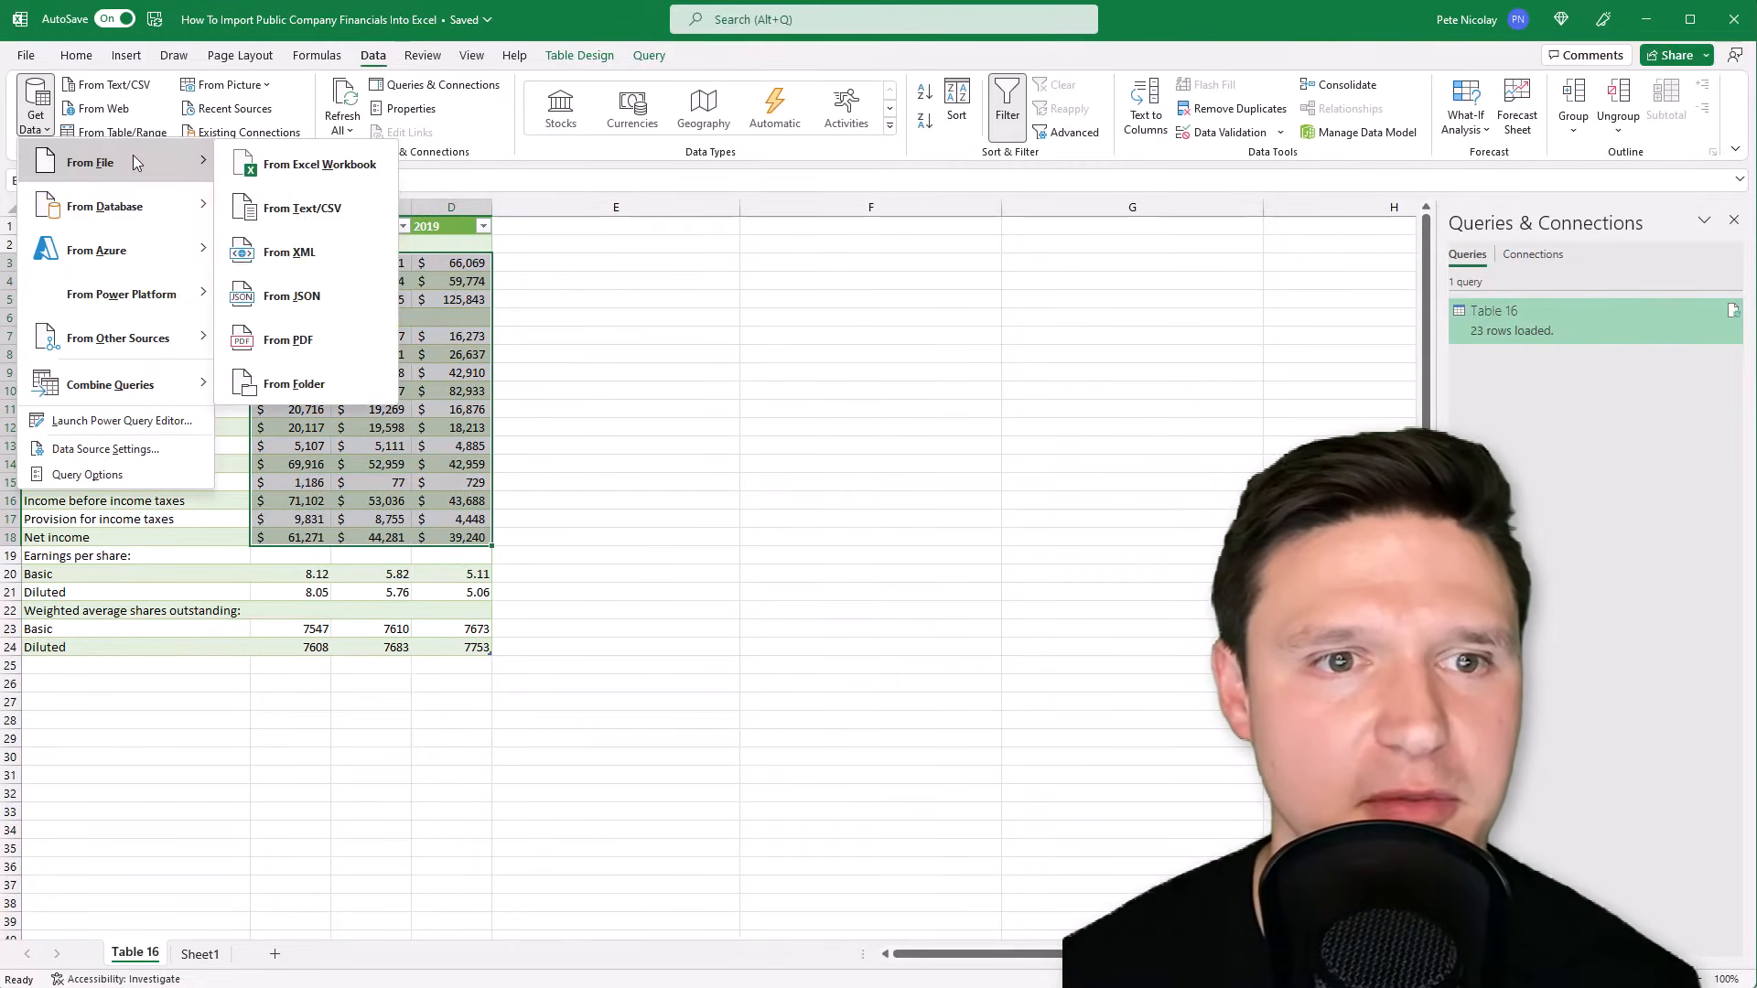
pyautogui.click(378, 357)
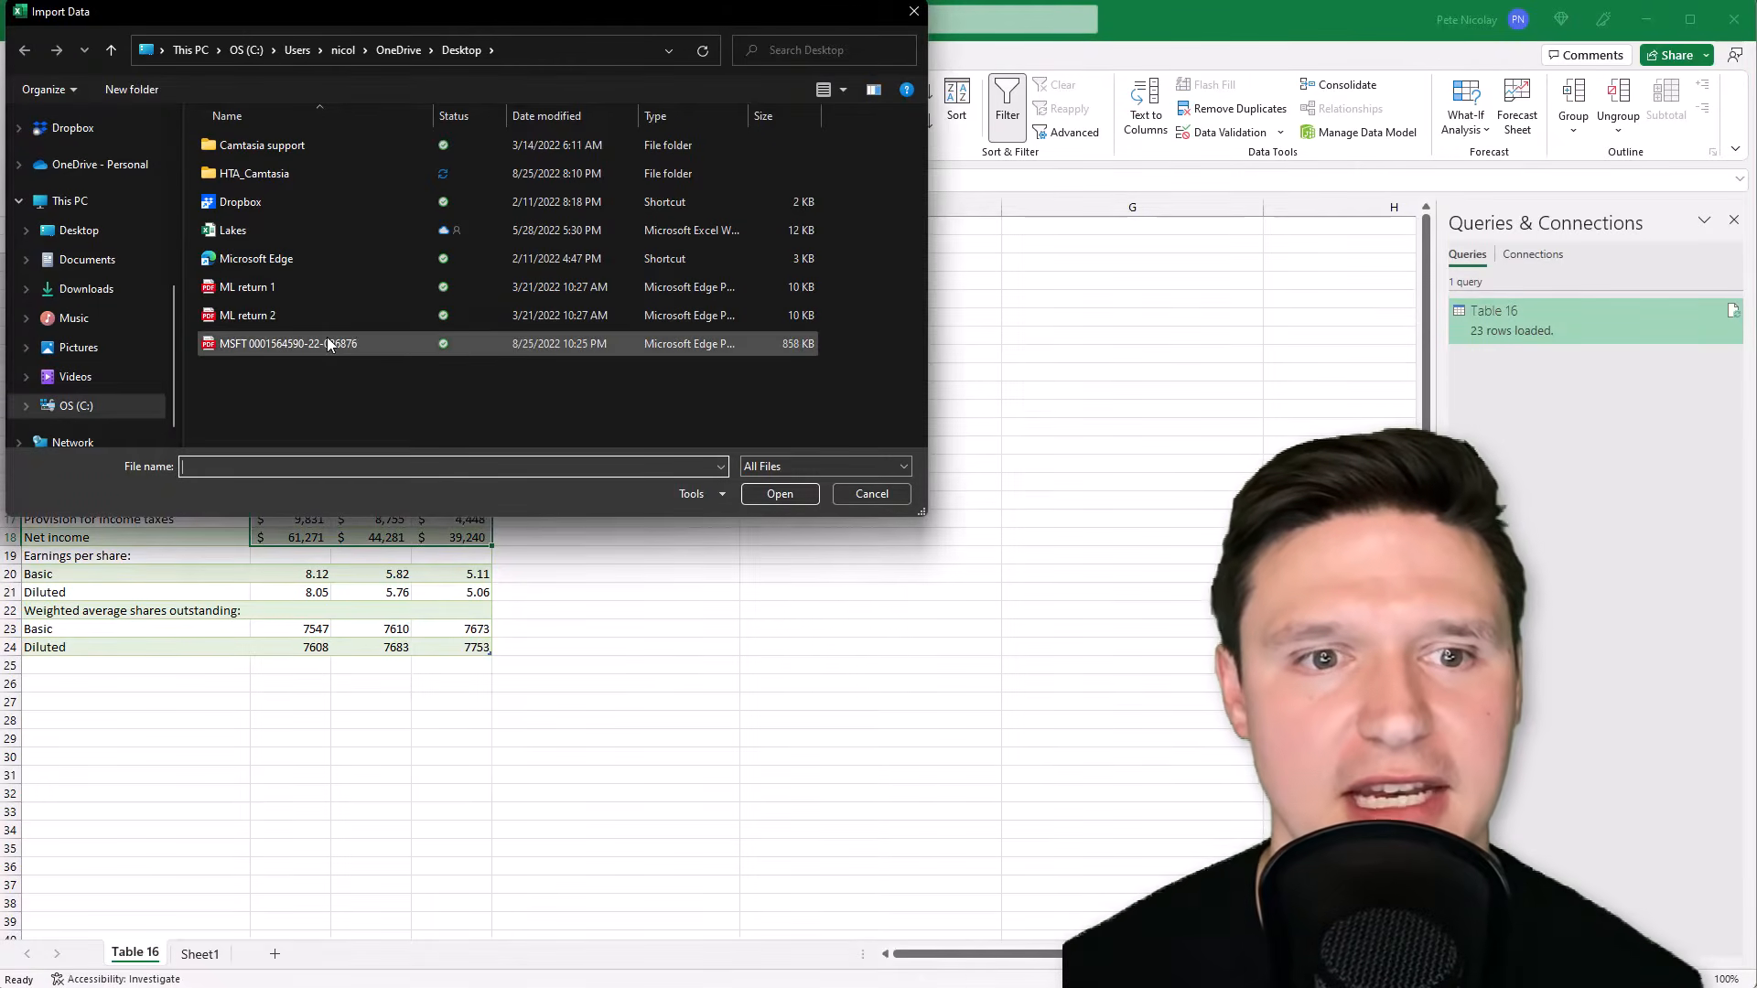
pyautogui.doubleClick(327, 343)
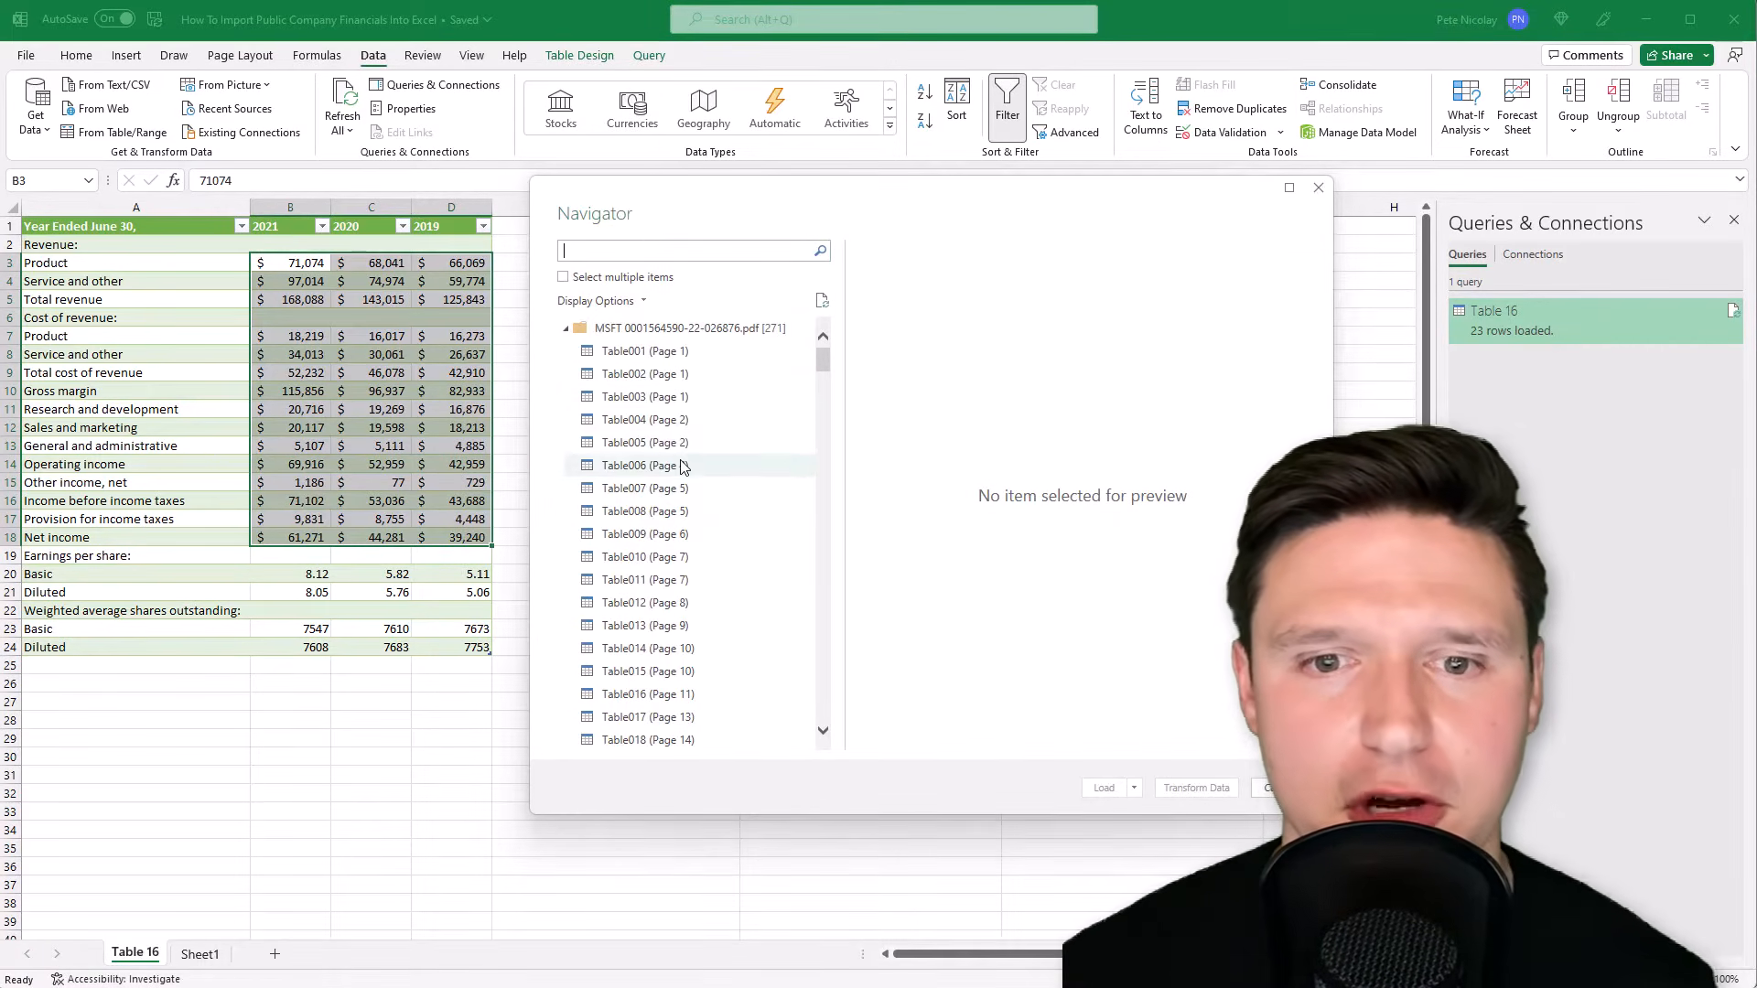
pyautogui.click(667, 557)
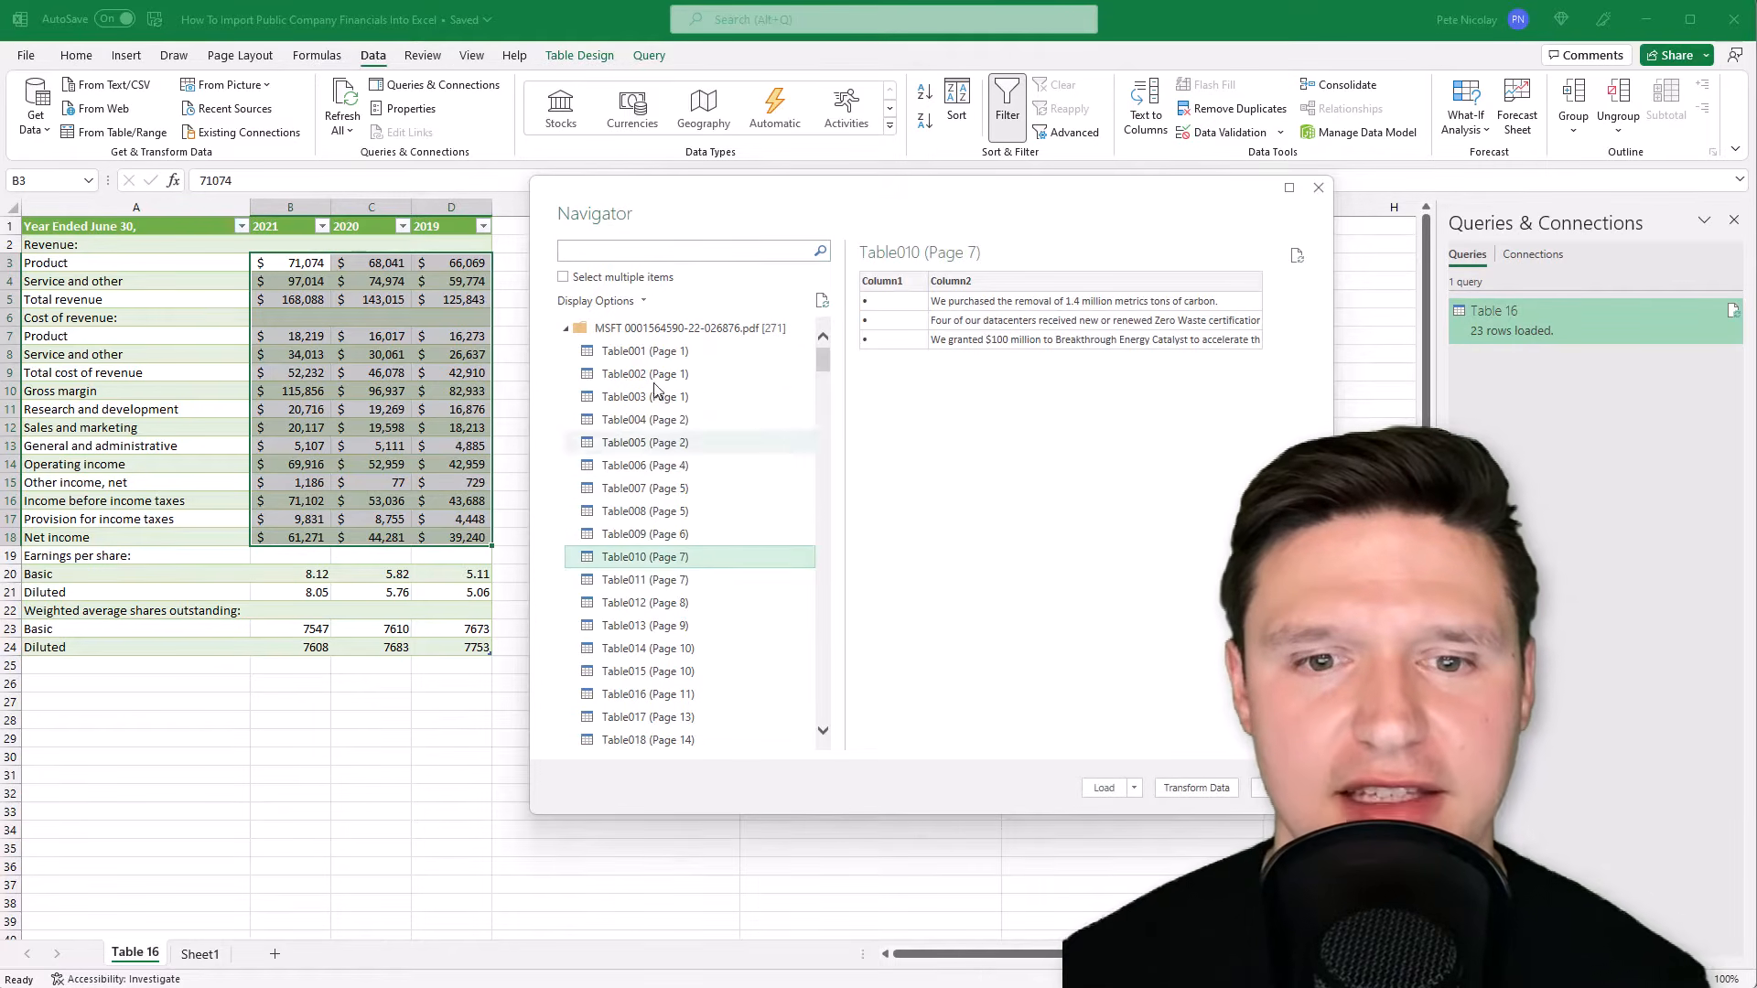
pyautogui.click(709, 579)
# Switch to Edge and find the Balance Sheets page in the 10-K by following the index link to the financial statements.
pyautogui.press('super+Tab')
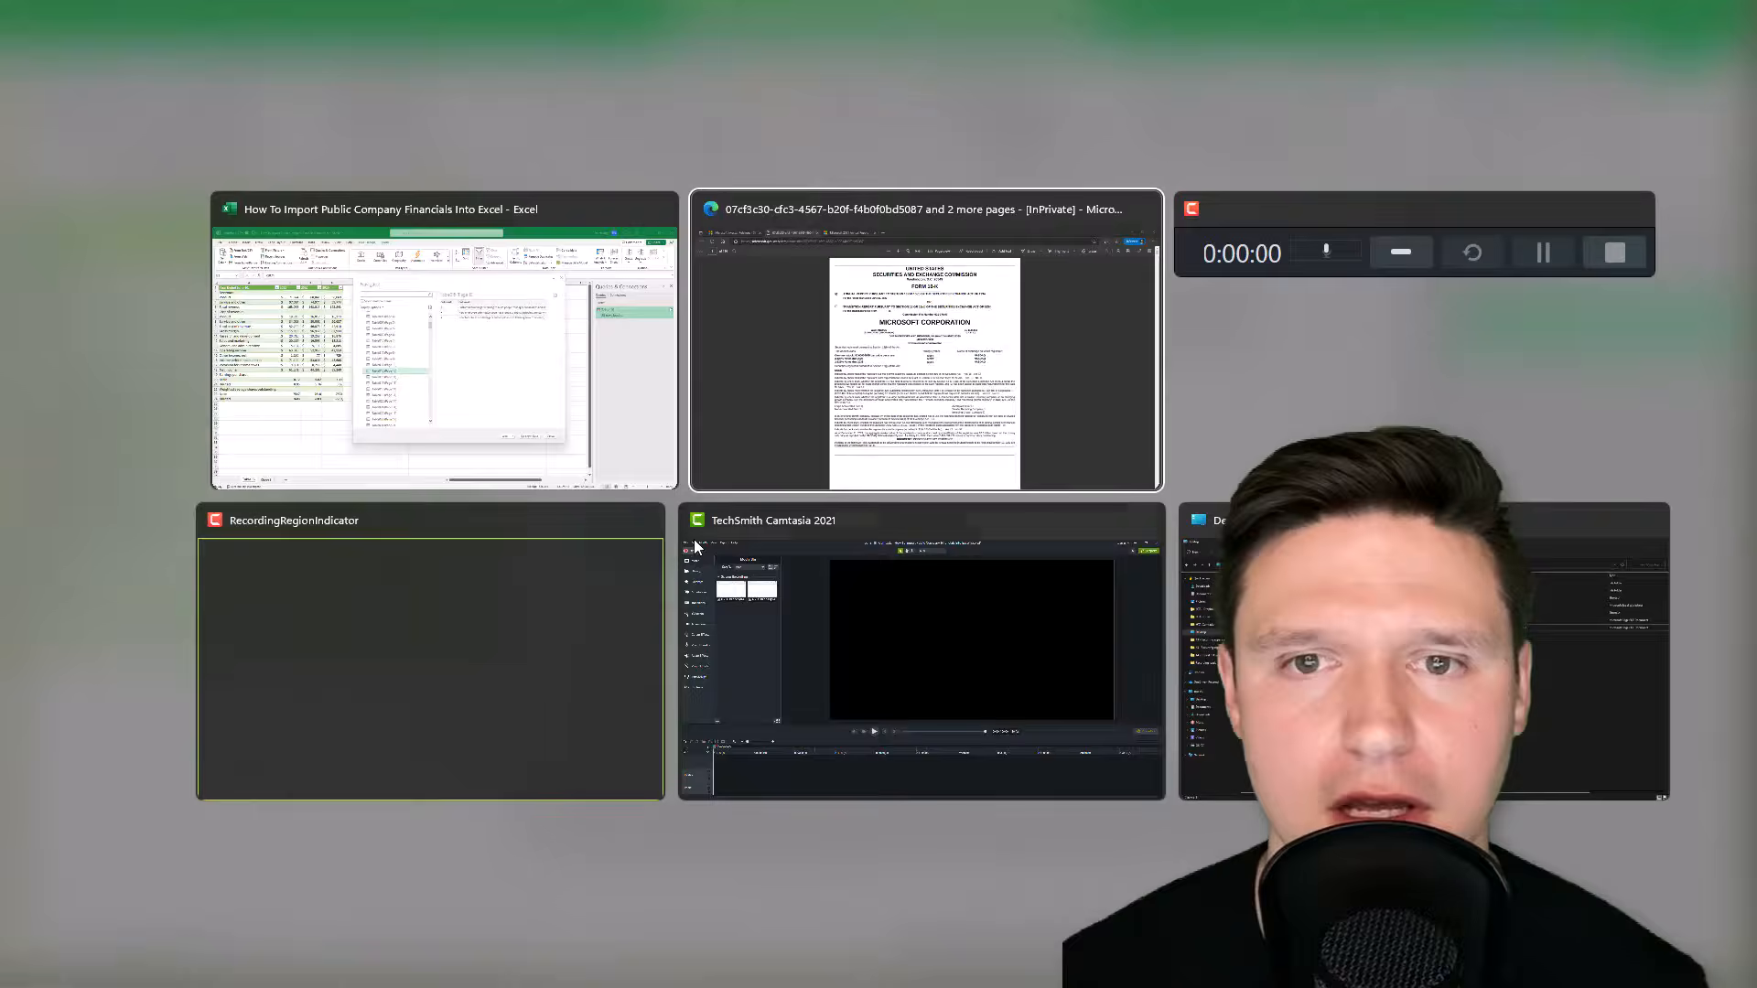
pyautogui.press('Return')
pyautogui.scroll(-10, 679, 547)
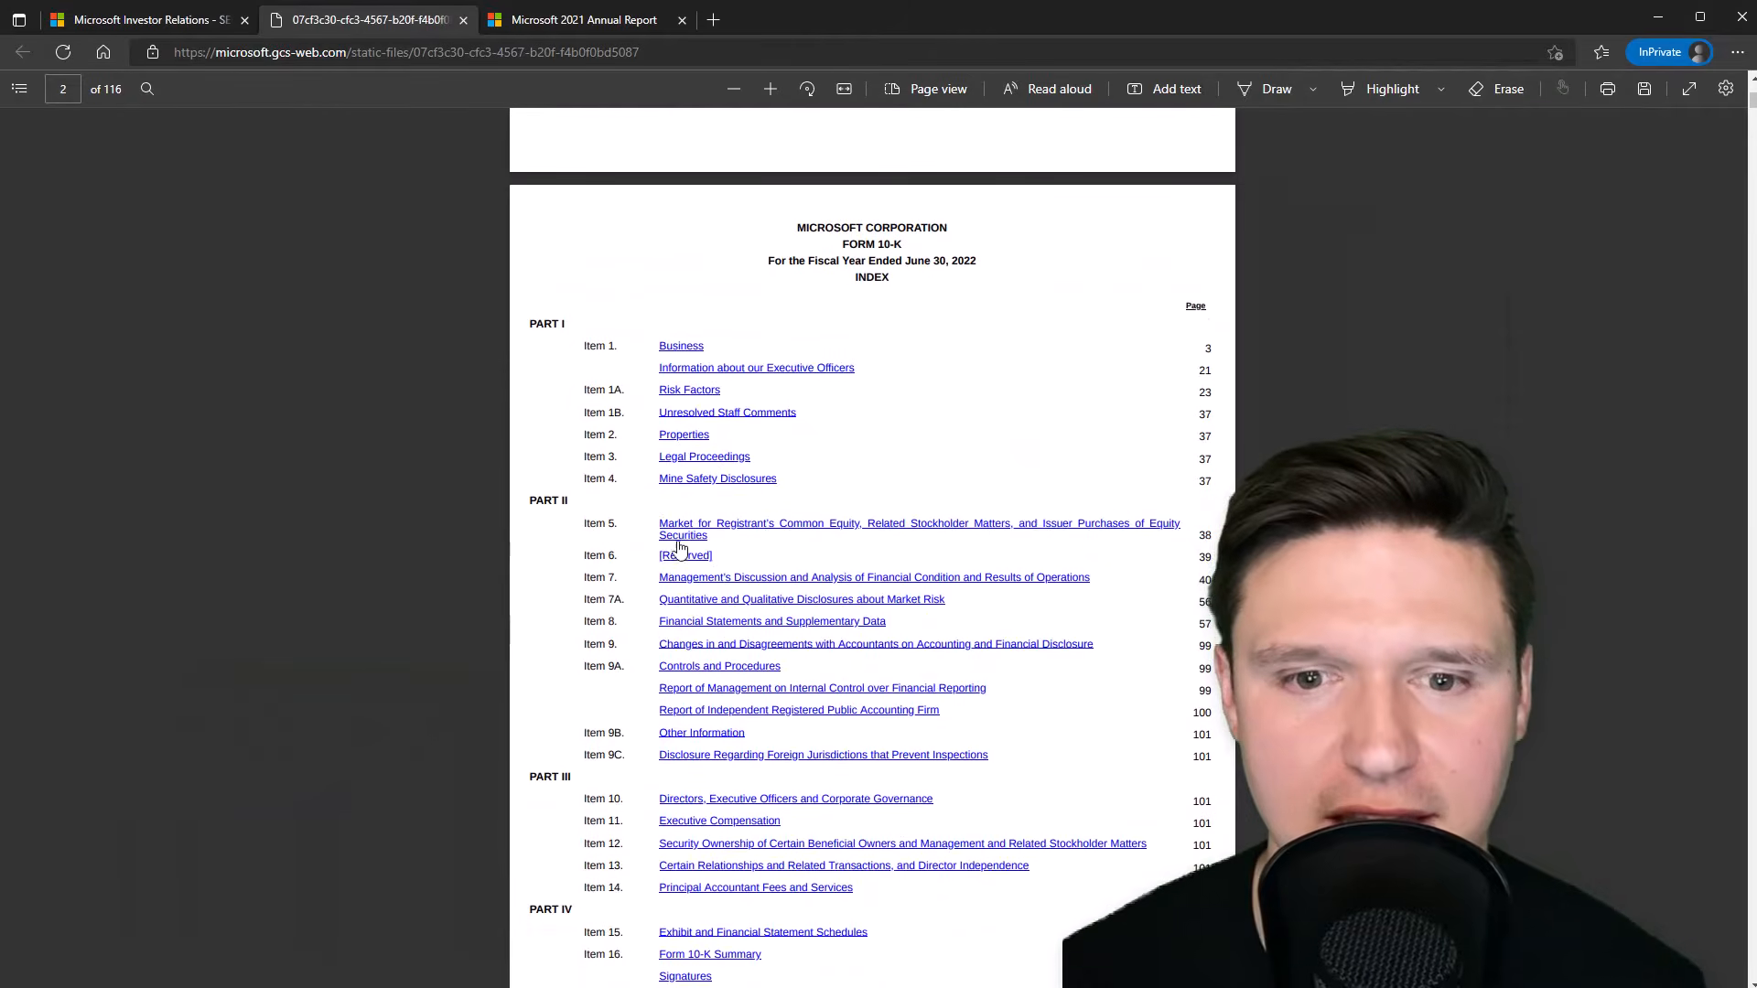
pyautogui.scroll(-3, 679, 548)
pyautogui.click(727, 357)
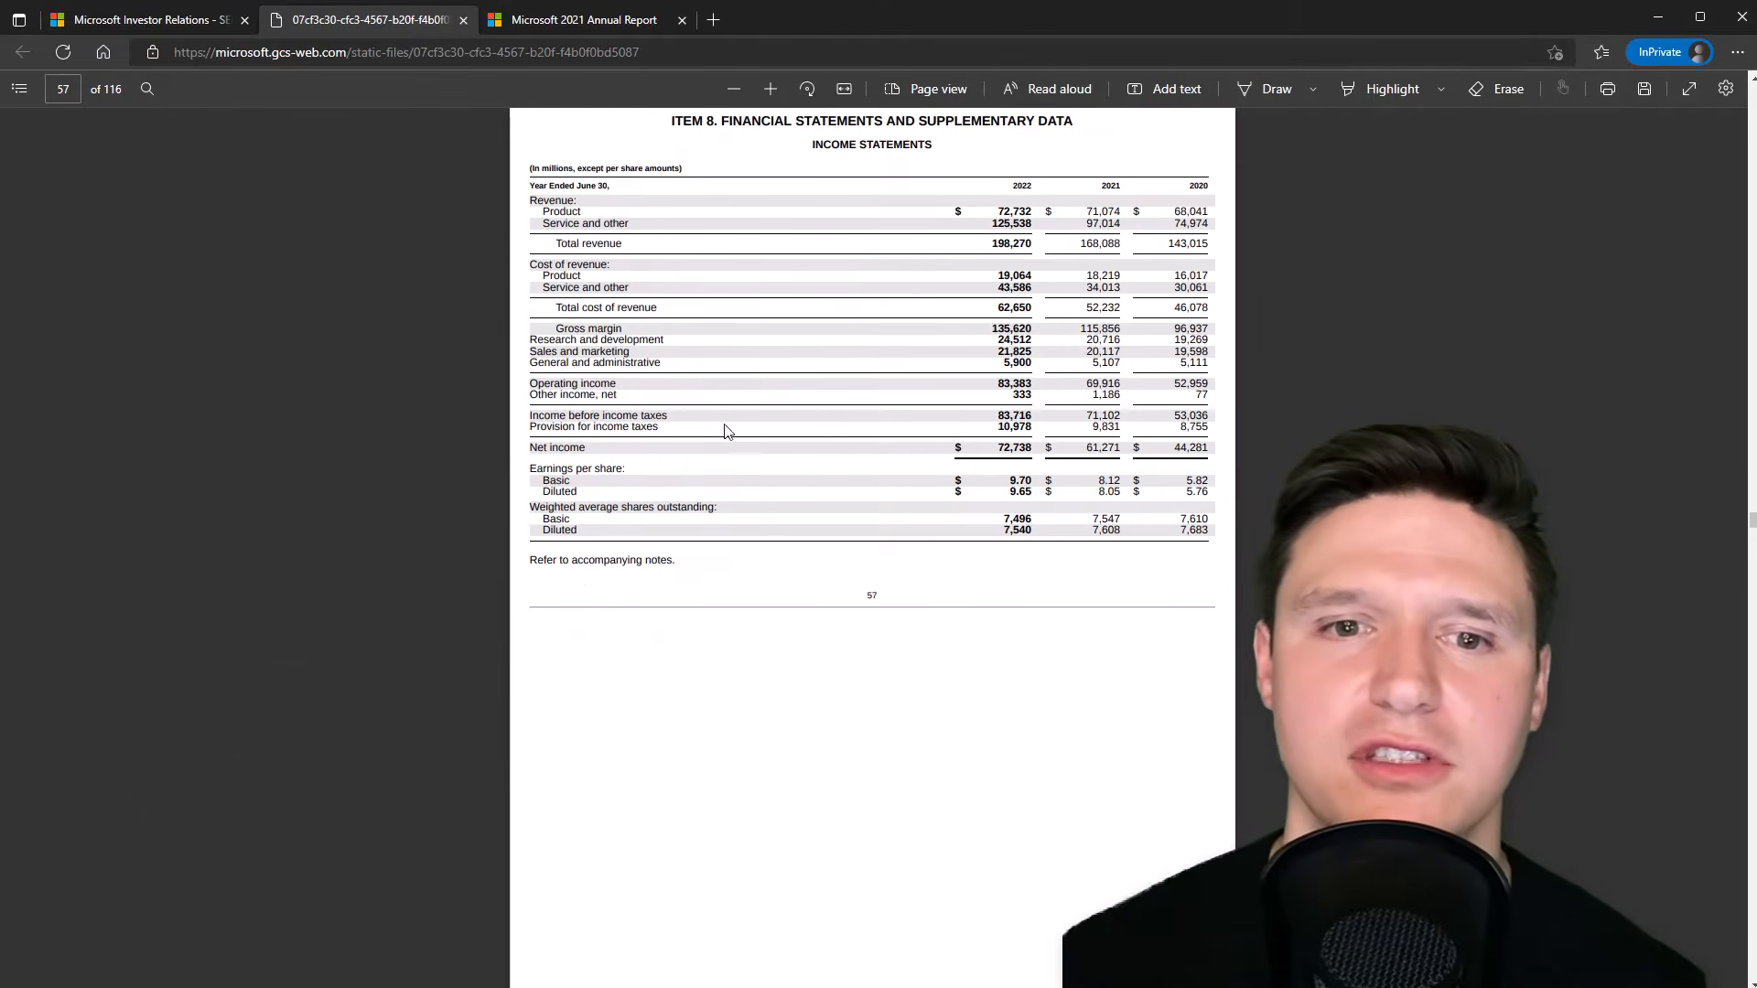
pyautogui.scroll(-5, 712, 429)
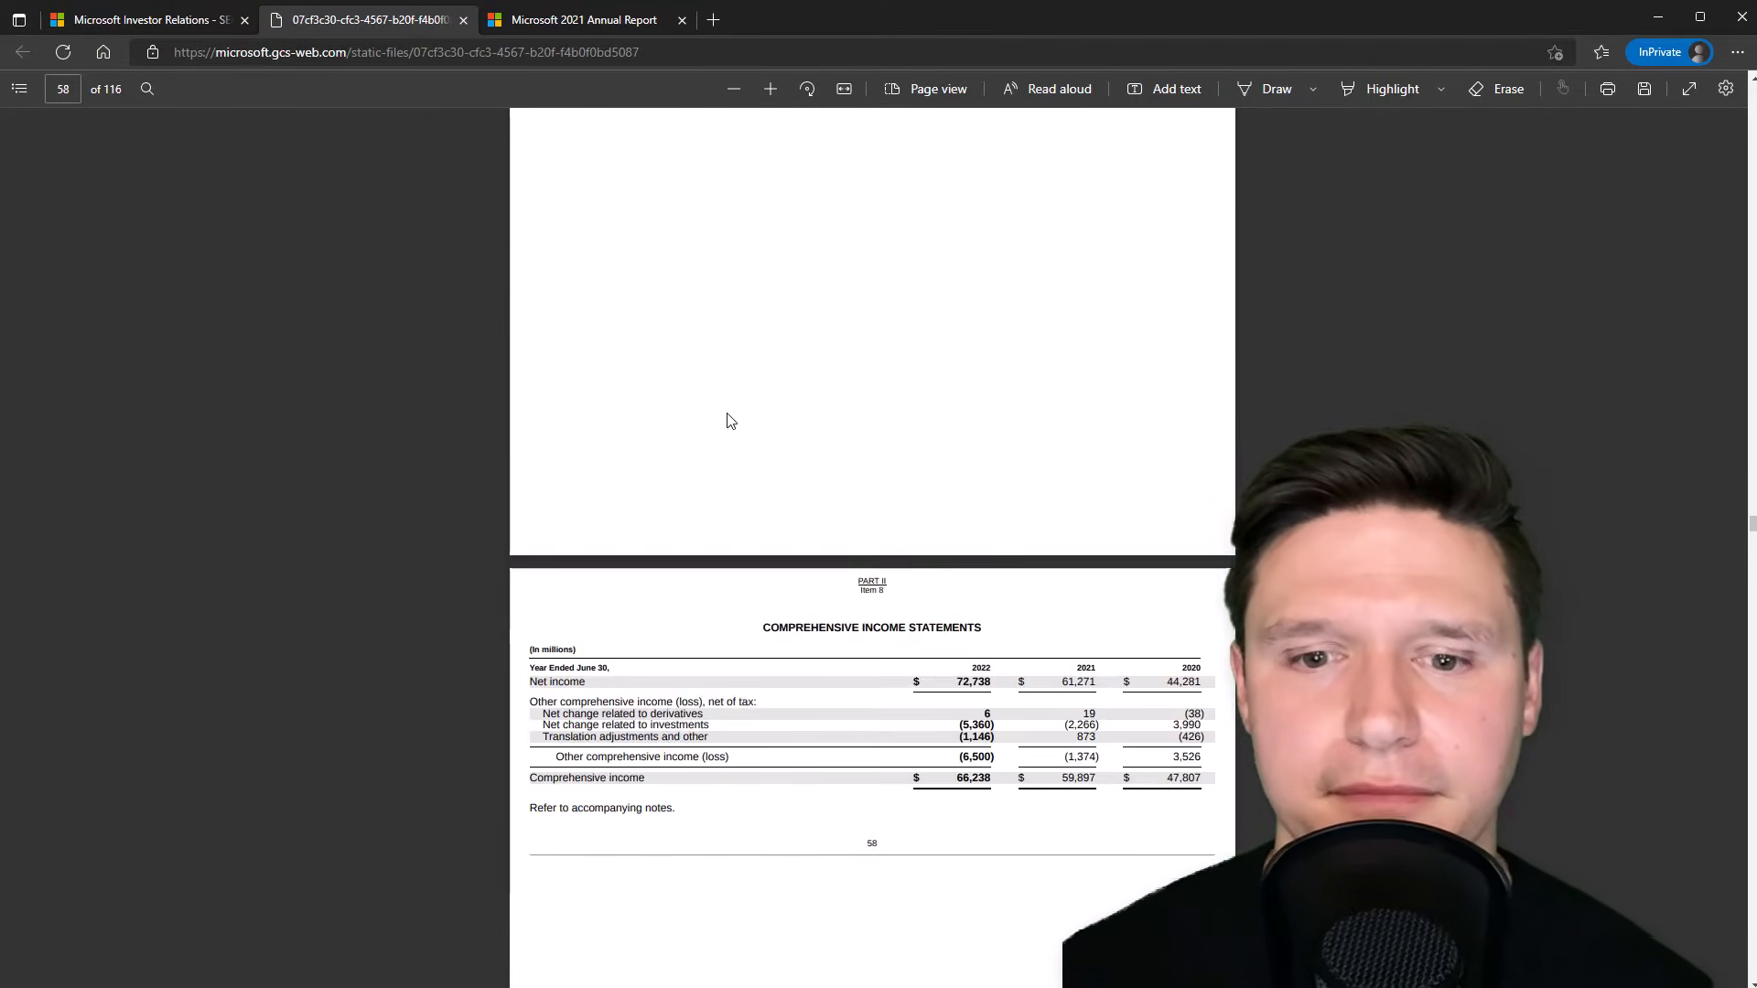
pyautogui.scroll(-10, 729, 420)
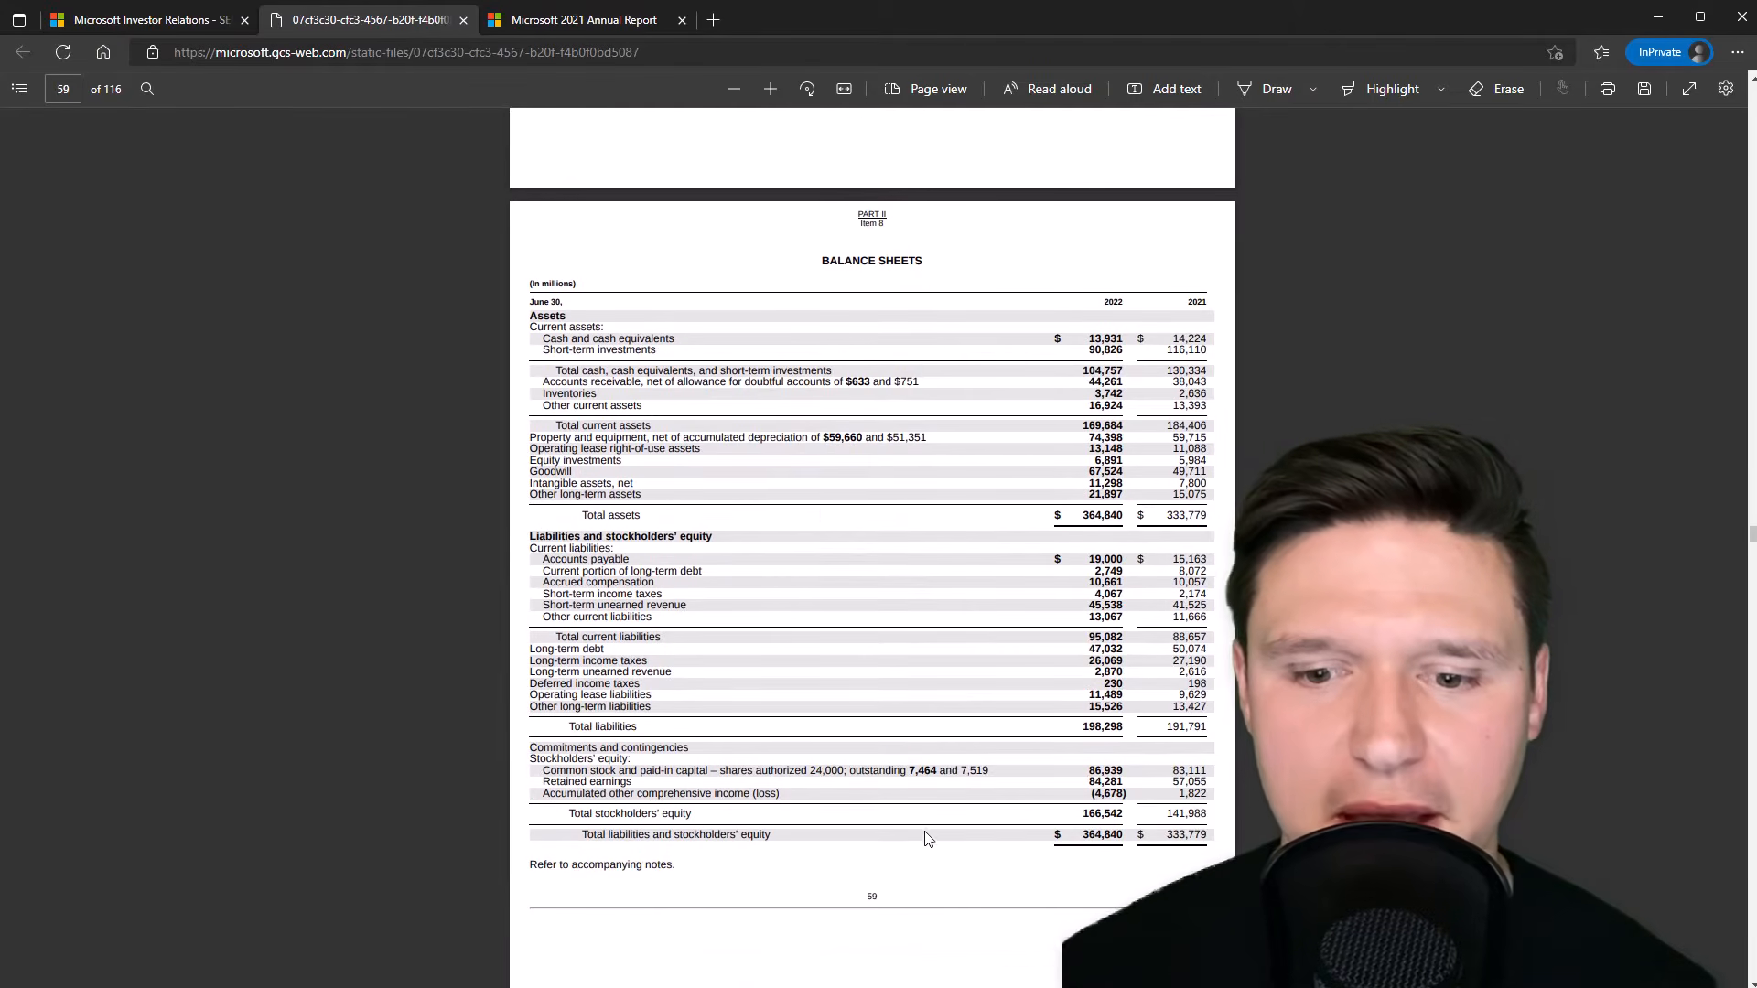
# Return to Excel, select Table056 (Page 59) from the PDF's tables, check its columns, and open it in Power Query Editor.
pyautogui.hotkey('alt', 'Tab')
pyautogui.scroll(-4, 709, 615)
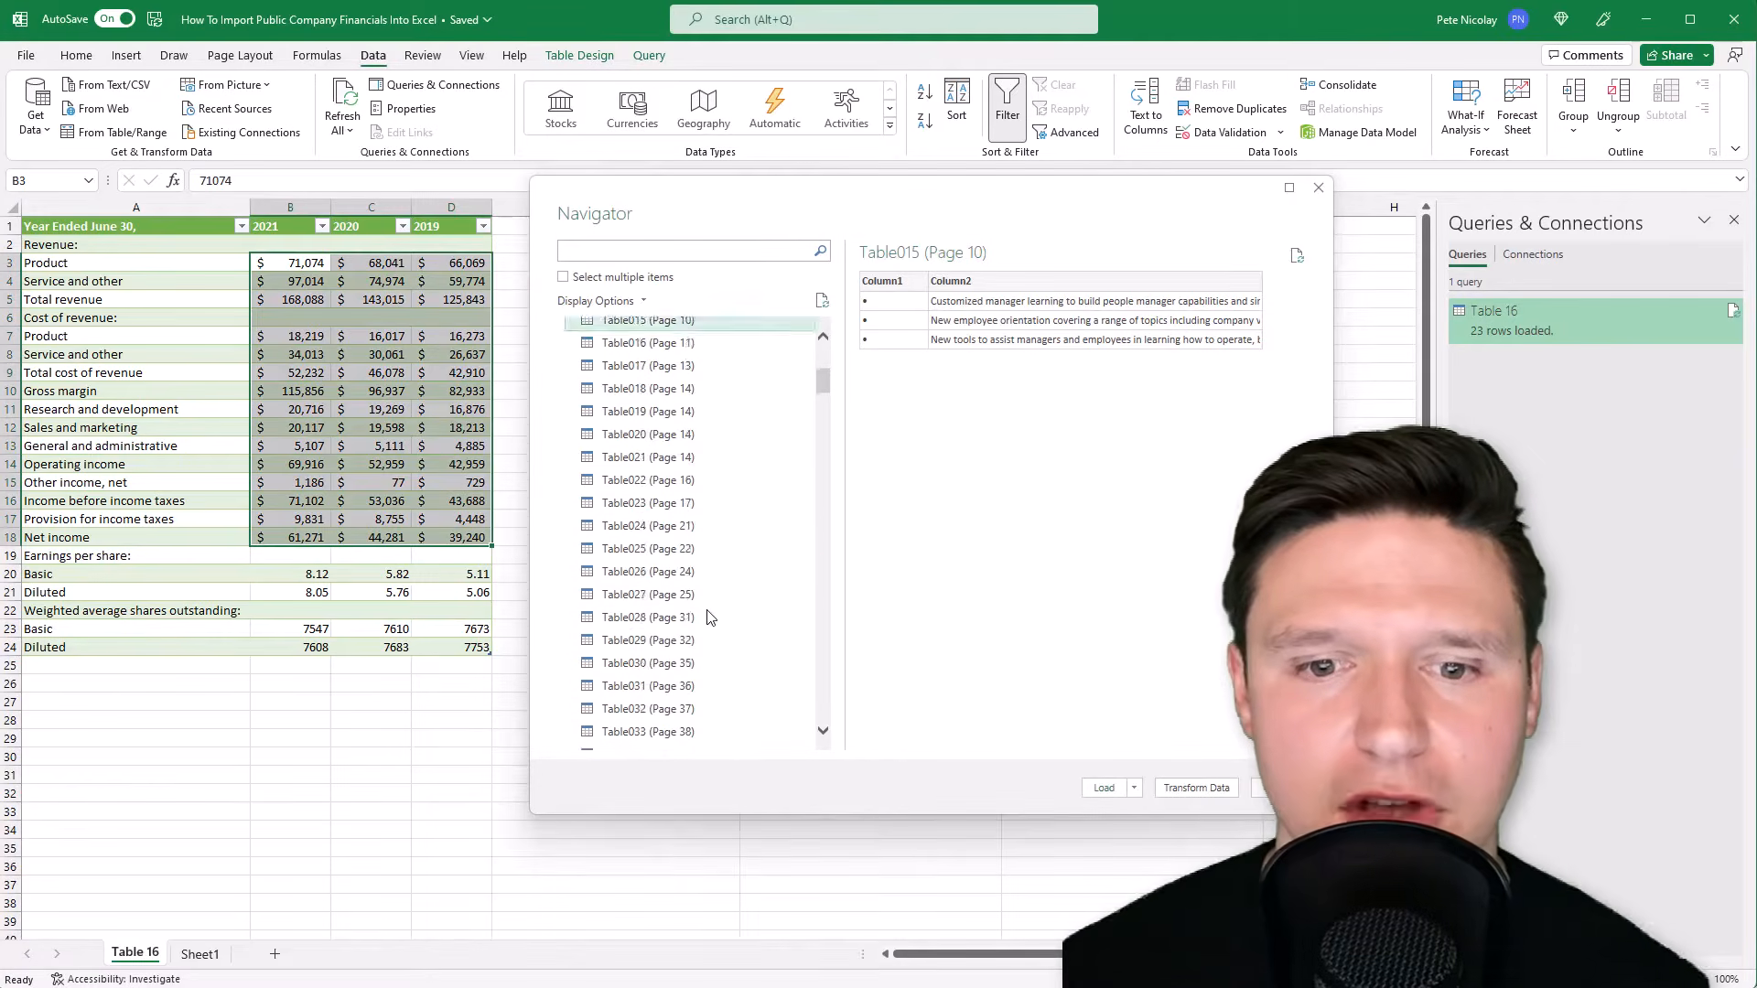
pyautogui.scroll(-10, 709, 617)
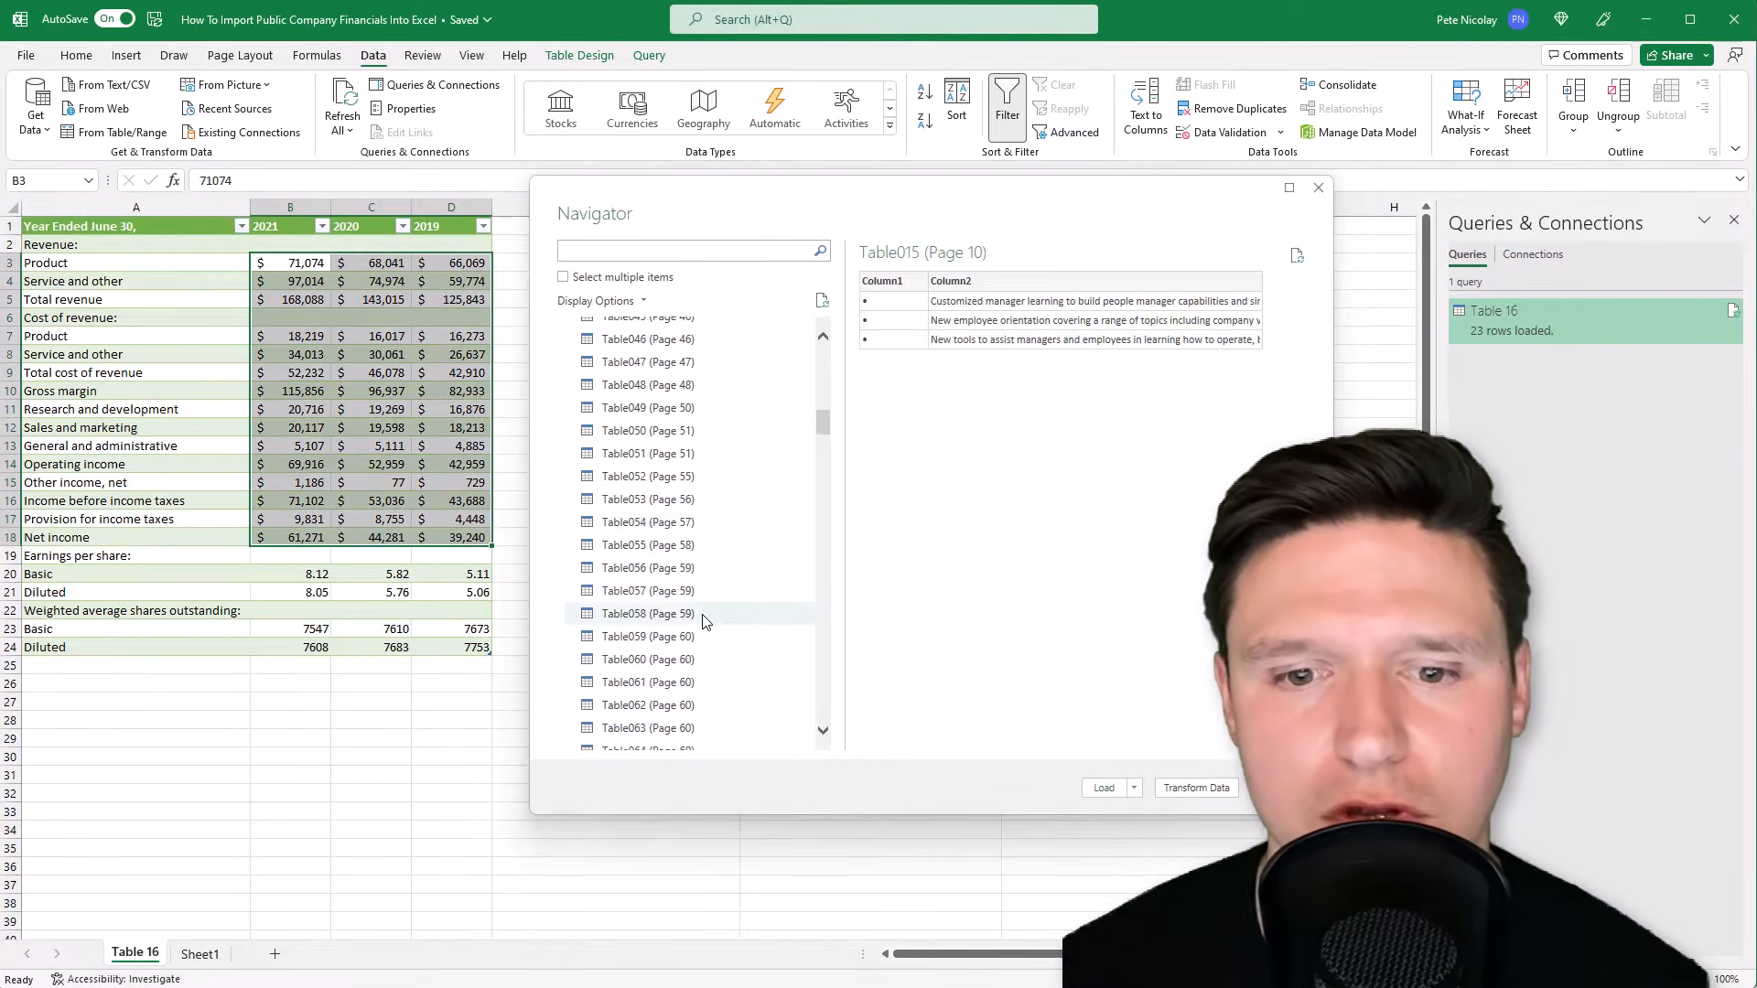
pyautogui.click(648, 567)
pyautogui.moveTo(1009, 743); pyautogui.dragTo(1151, 739)
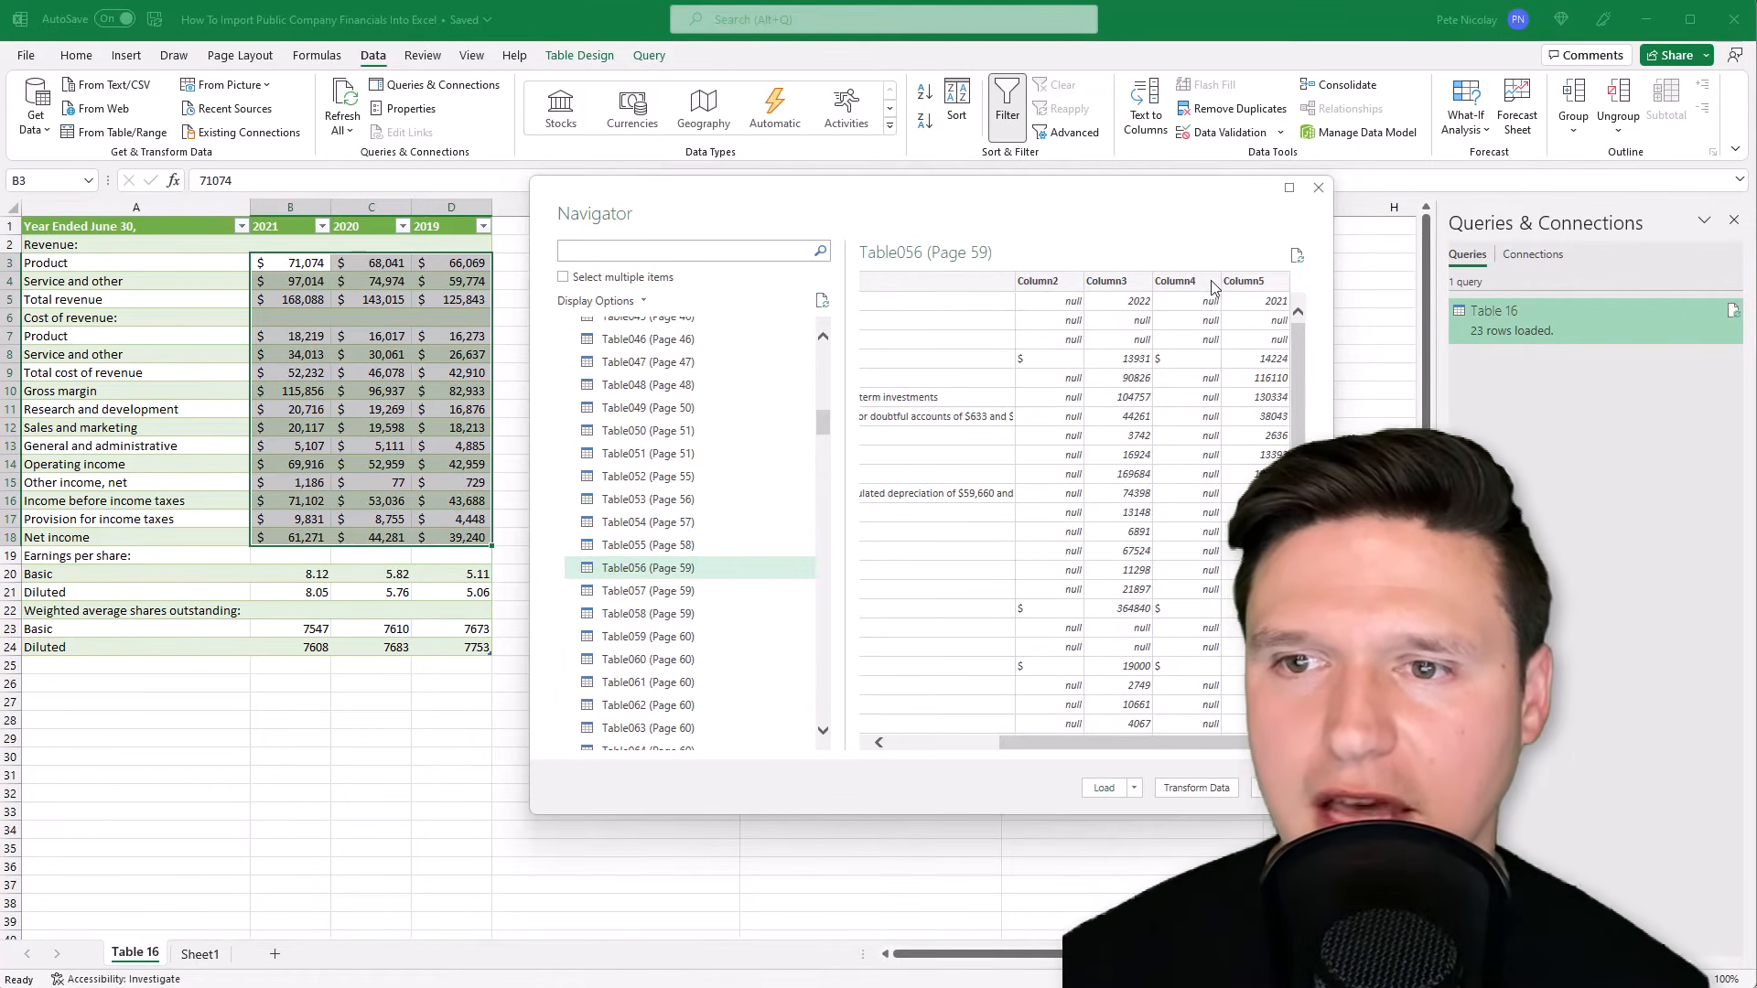
pyautogui.click(1196, 788)
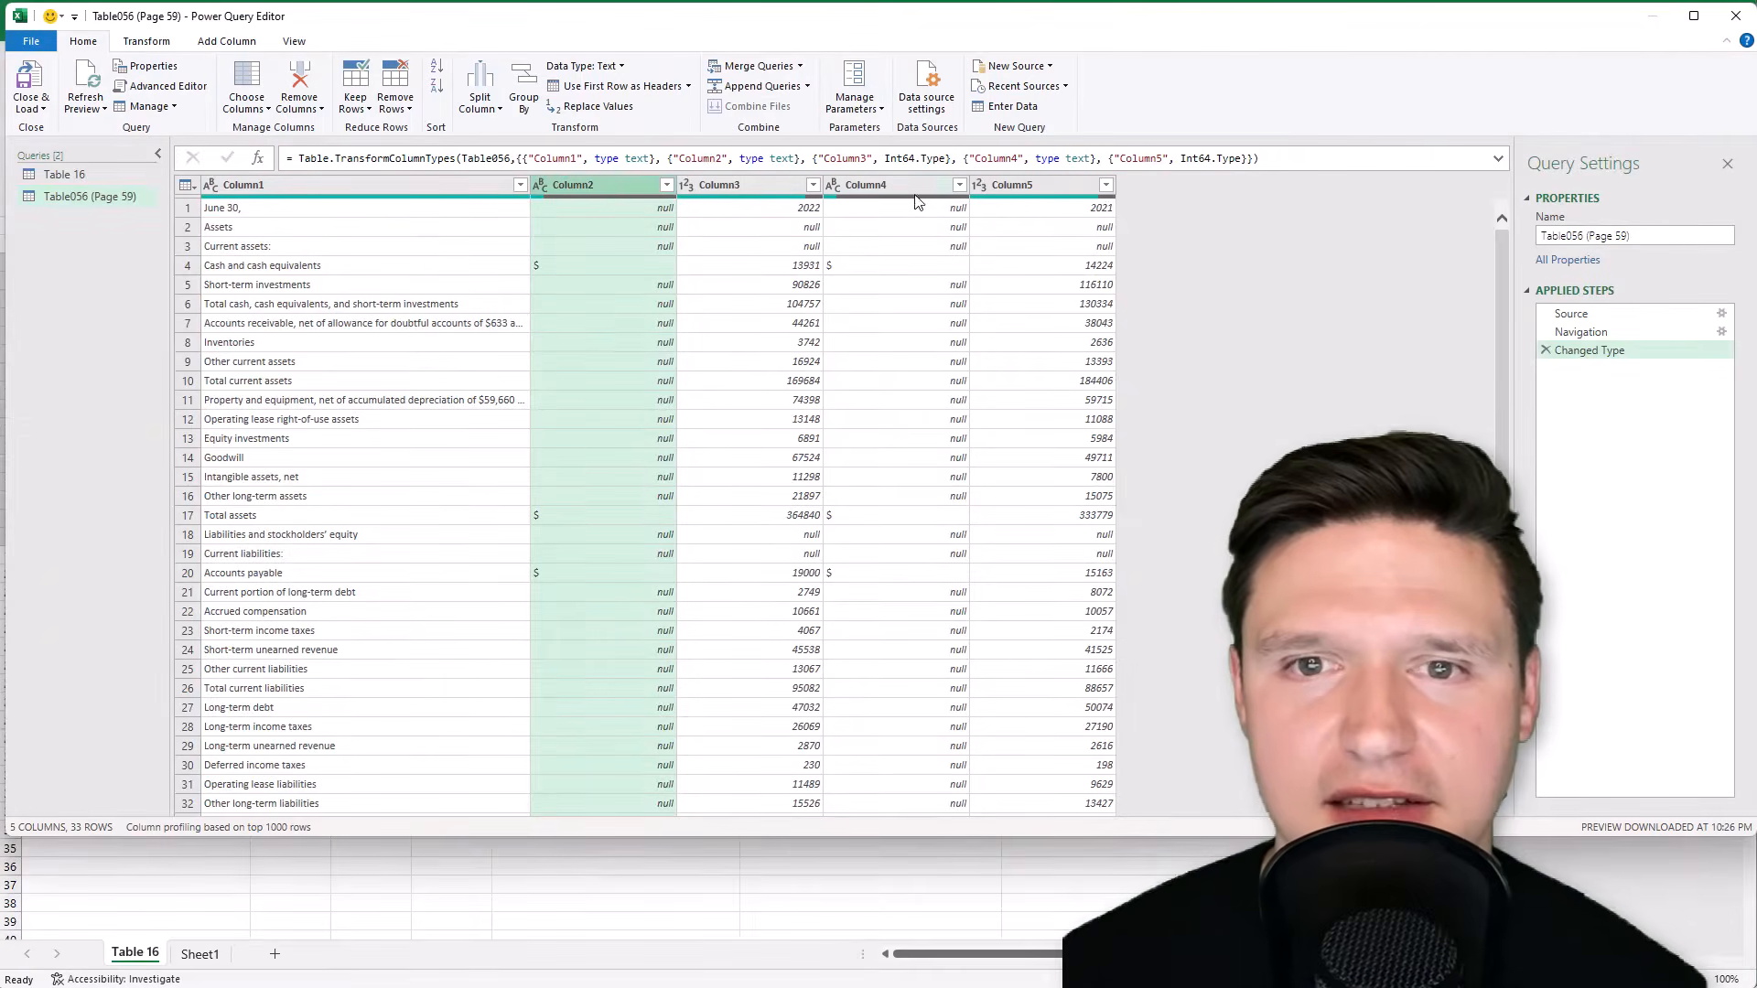
# Remove Column2 and Column4 from the balance sheet query and load the table into the workbook.
pyautogui.keyDown('ctrl'); pyautogui.click(914, 186); pyautogui.keyUp('ctrl')
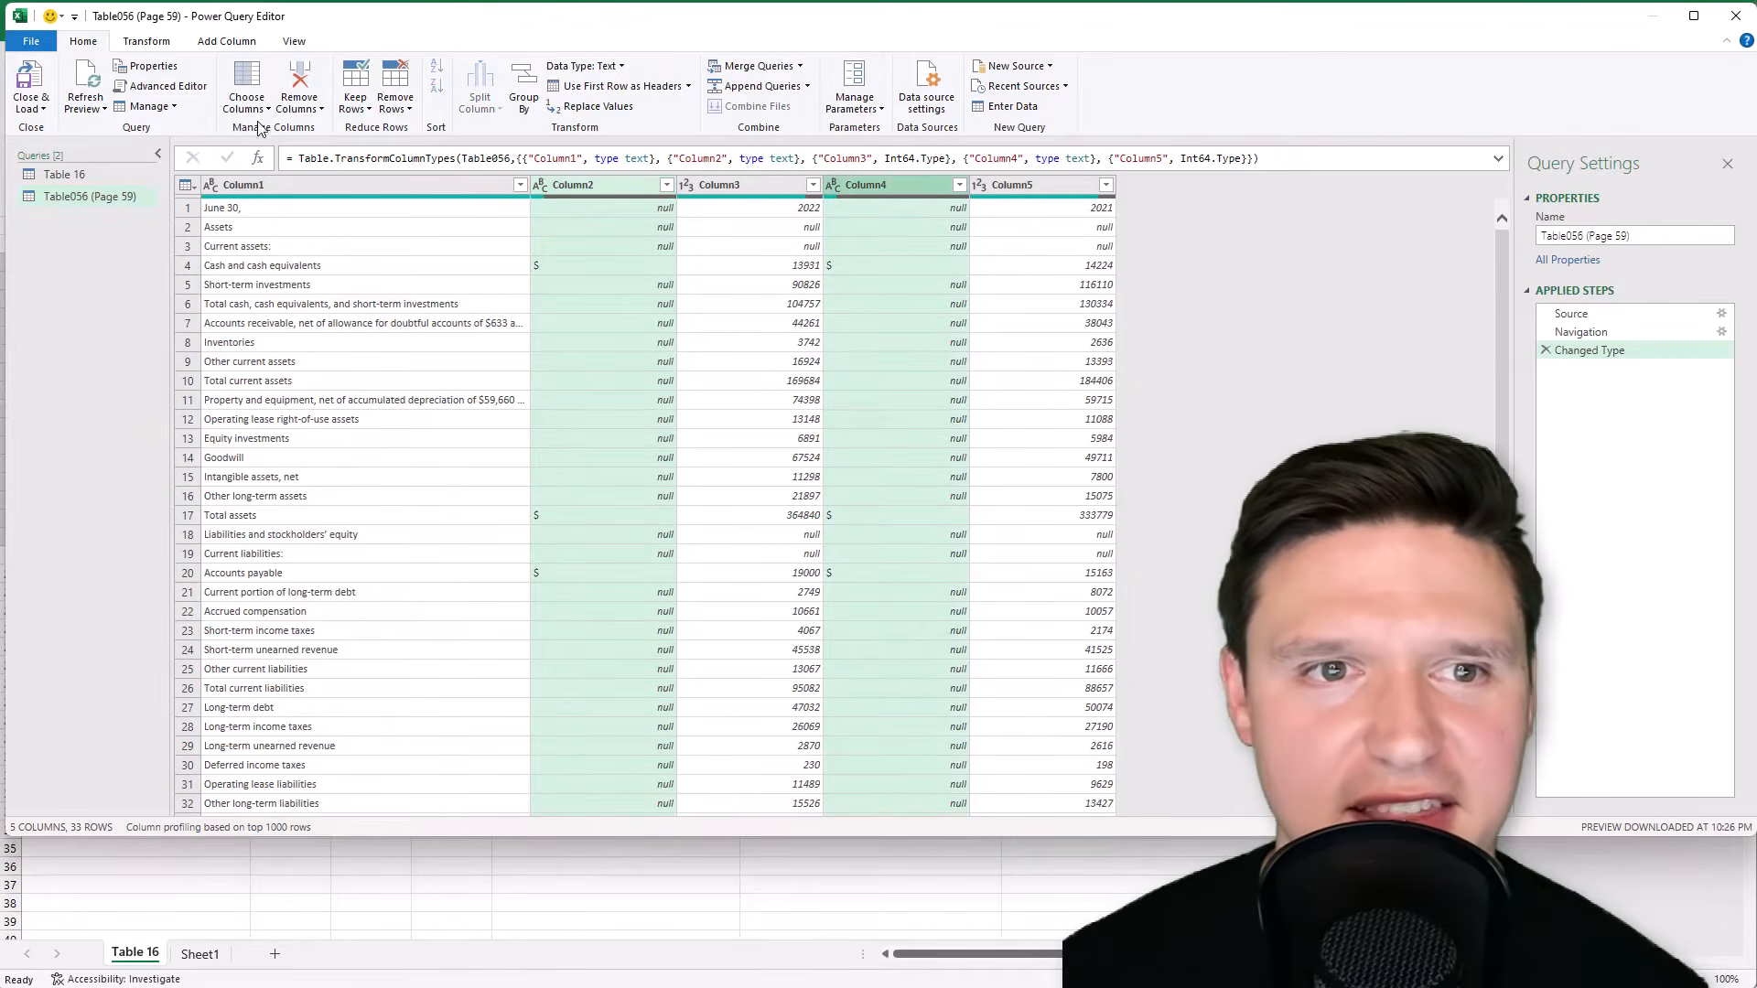
pyautogui.click(307, 111)
pyautogui.click(325, 136)
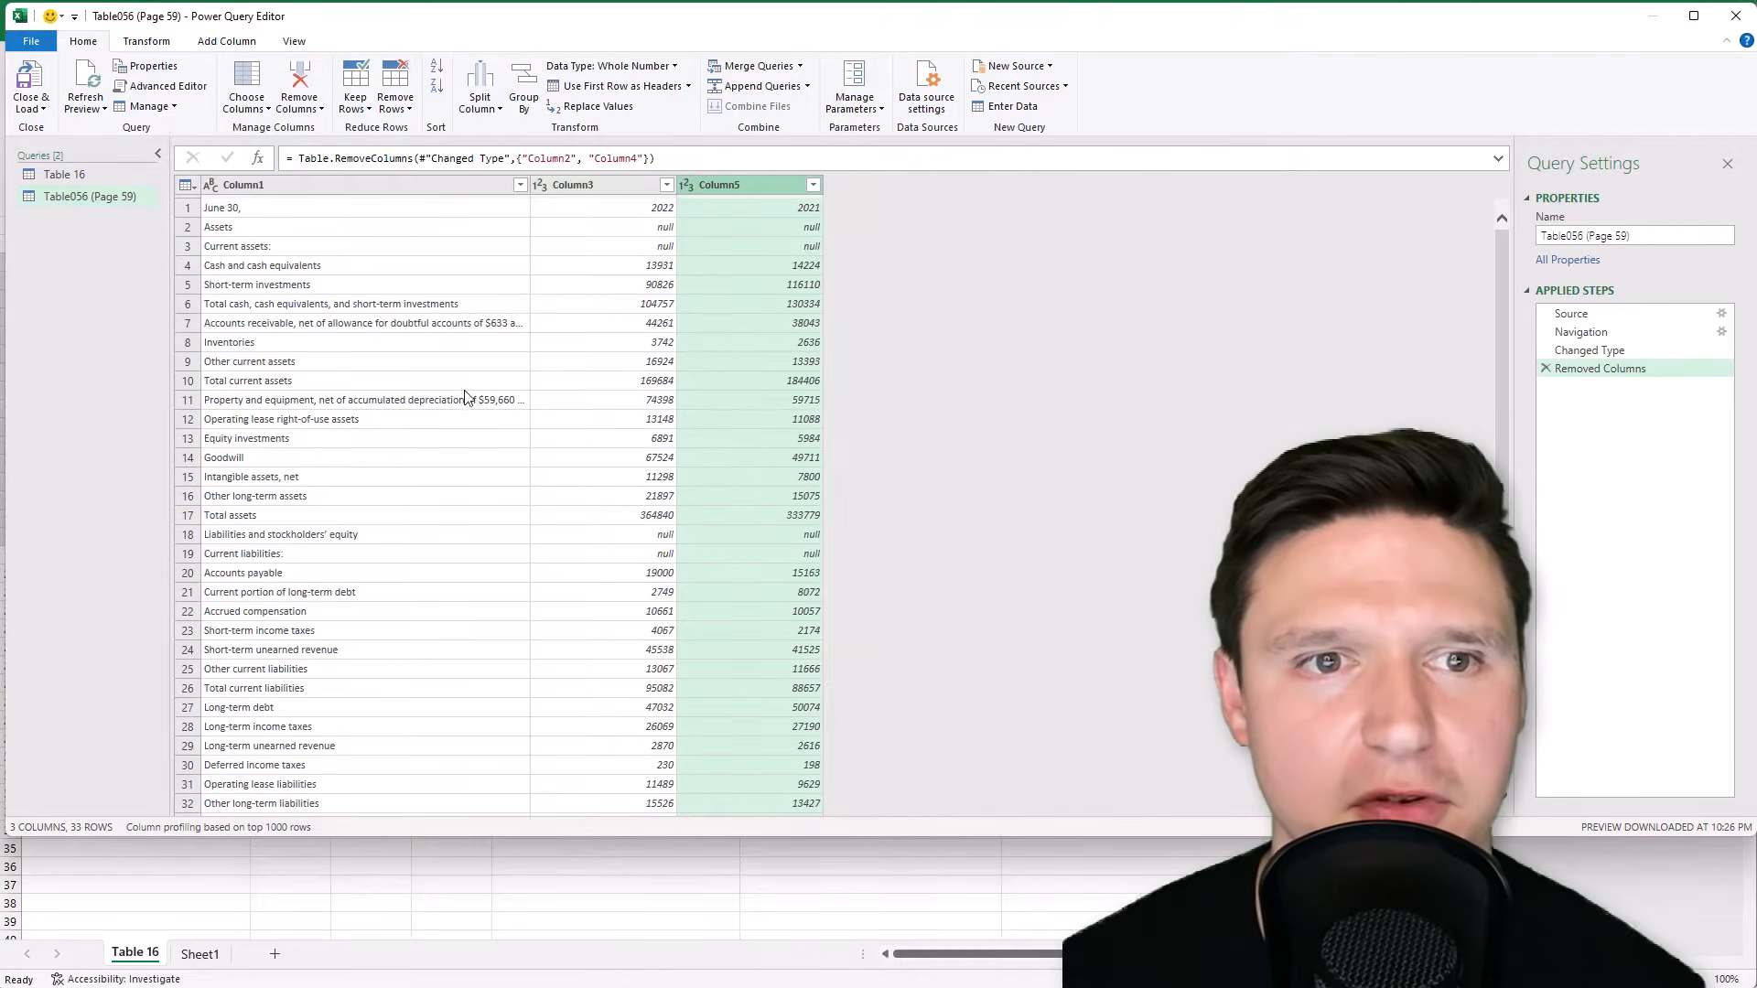
pyautogui.click(30, 89)
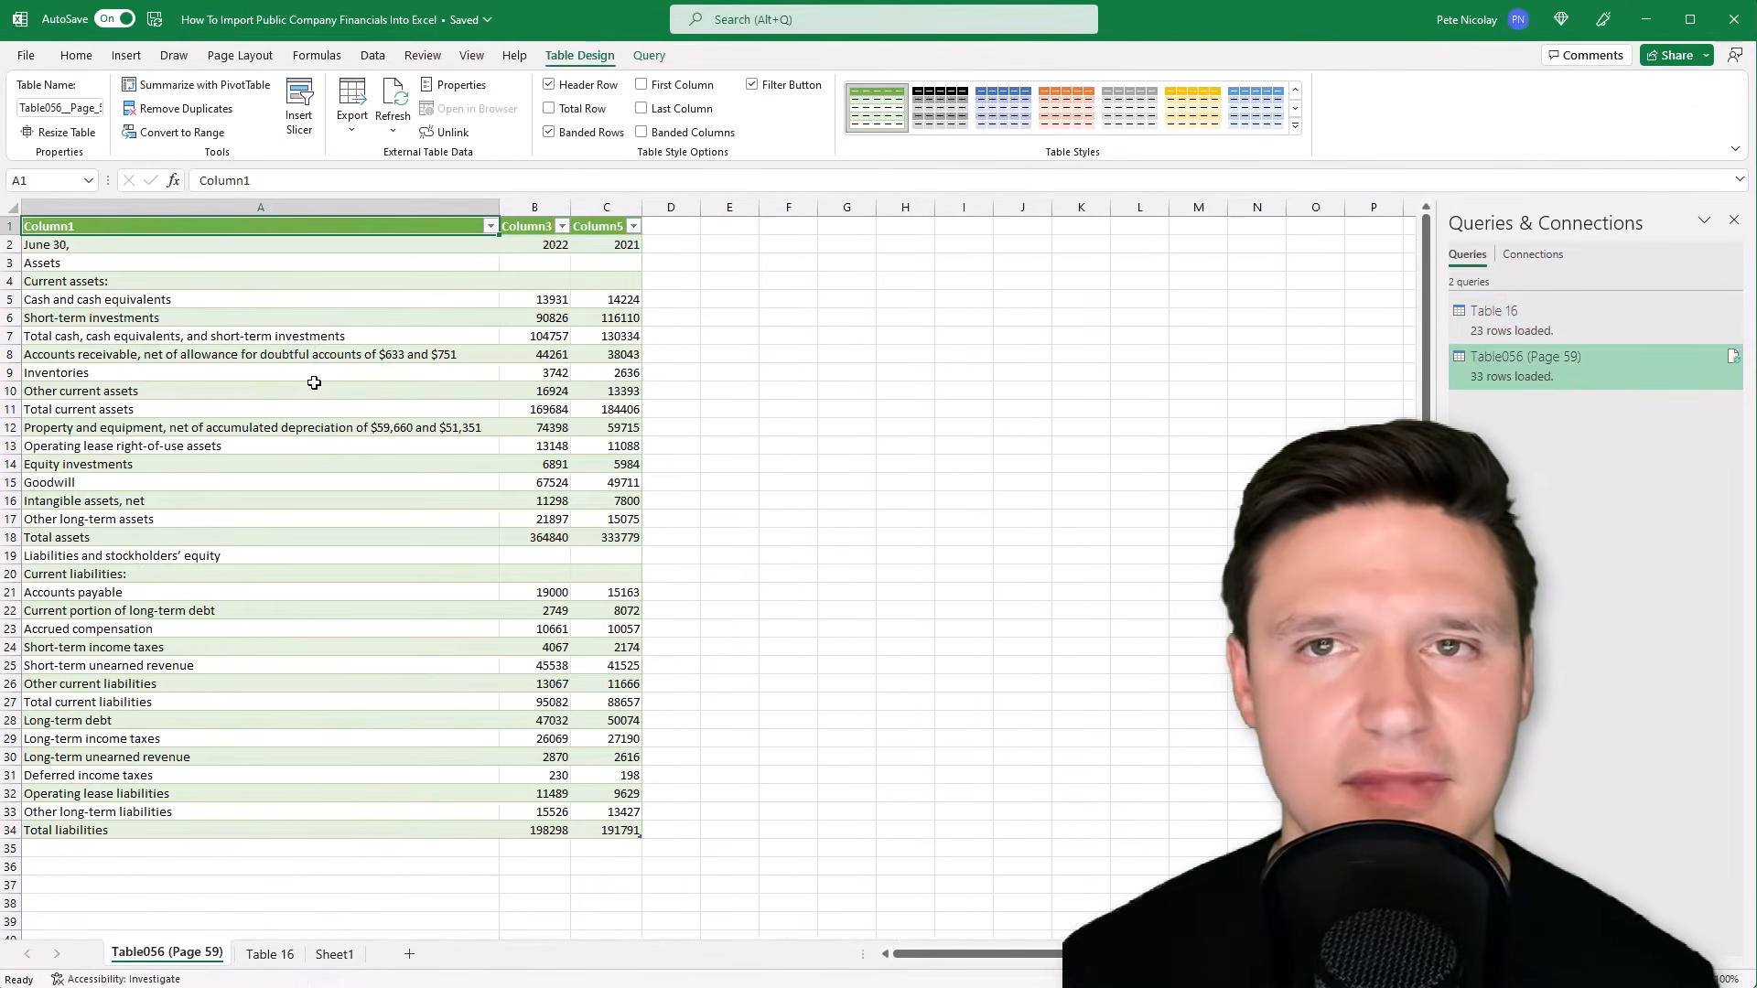
# Switch to Edge, open the WSJ annual income statement page for Microsoft (MSFT) in a new tab, and review its figures.
pyautogui.hotkey('alt', 'Tab')
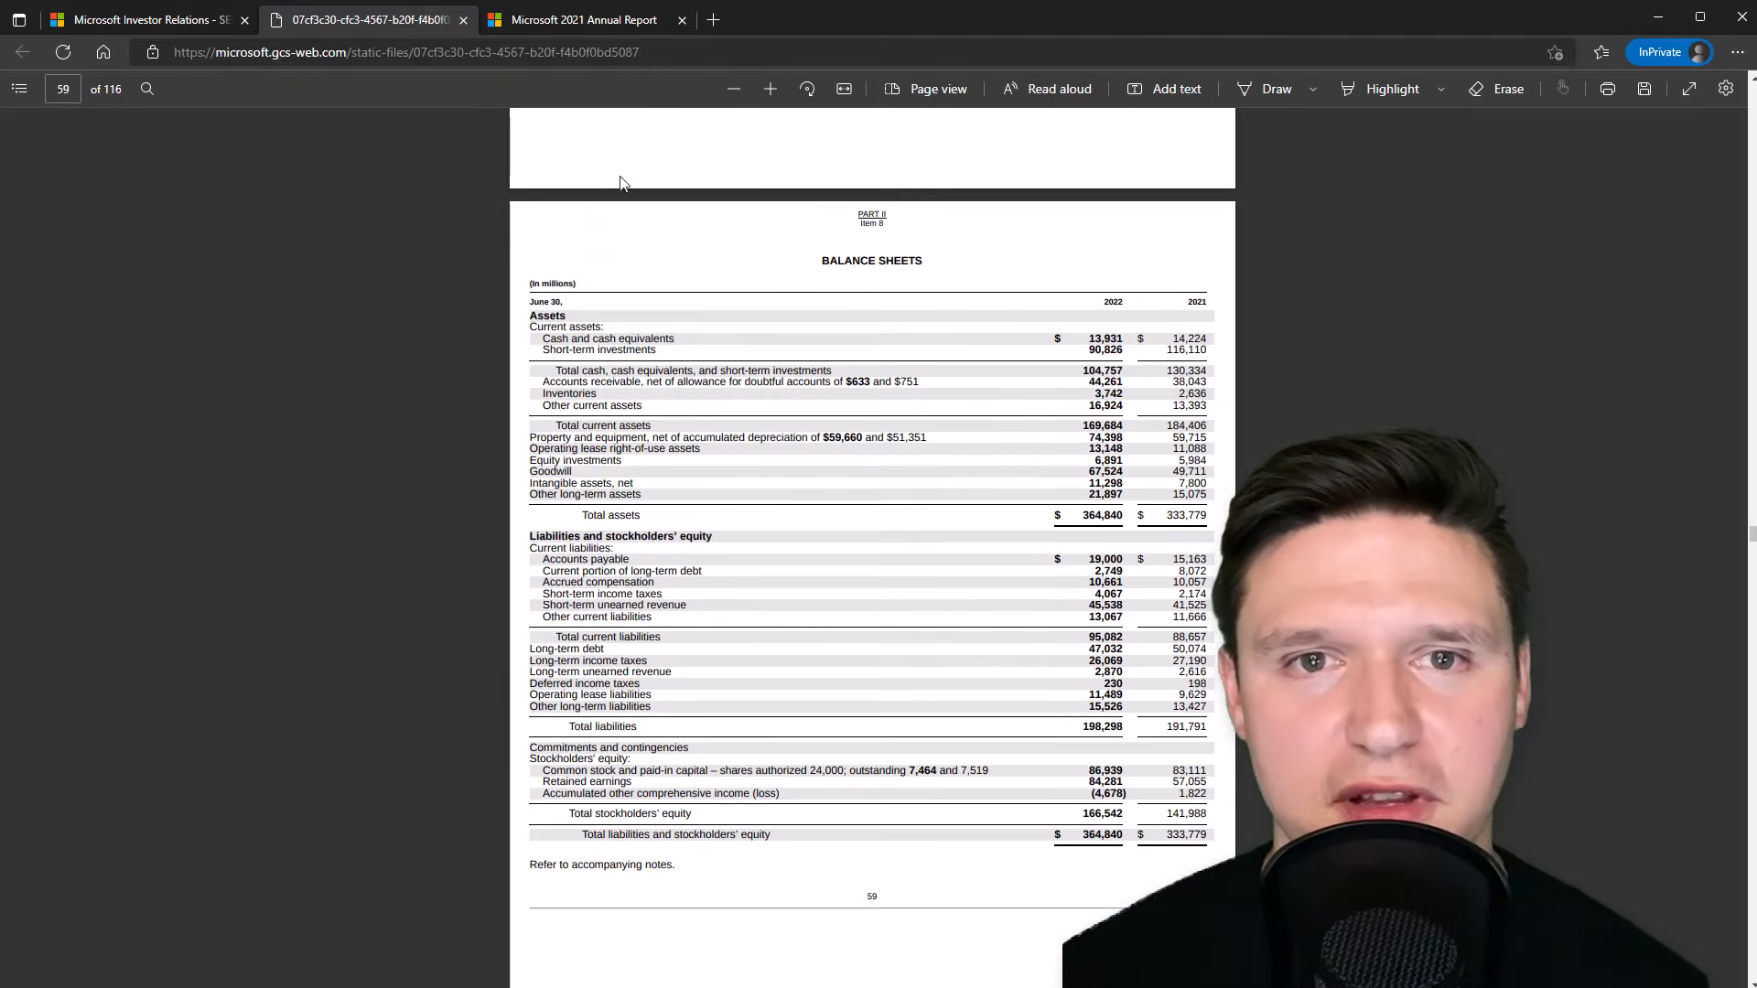
pyautogui.click(712, 21)
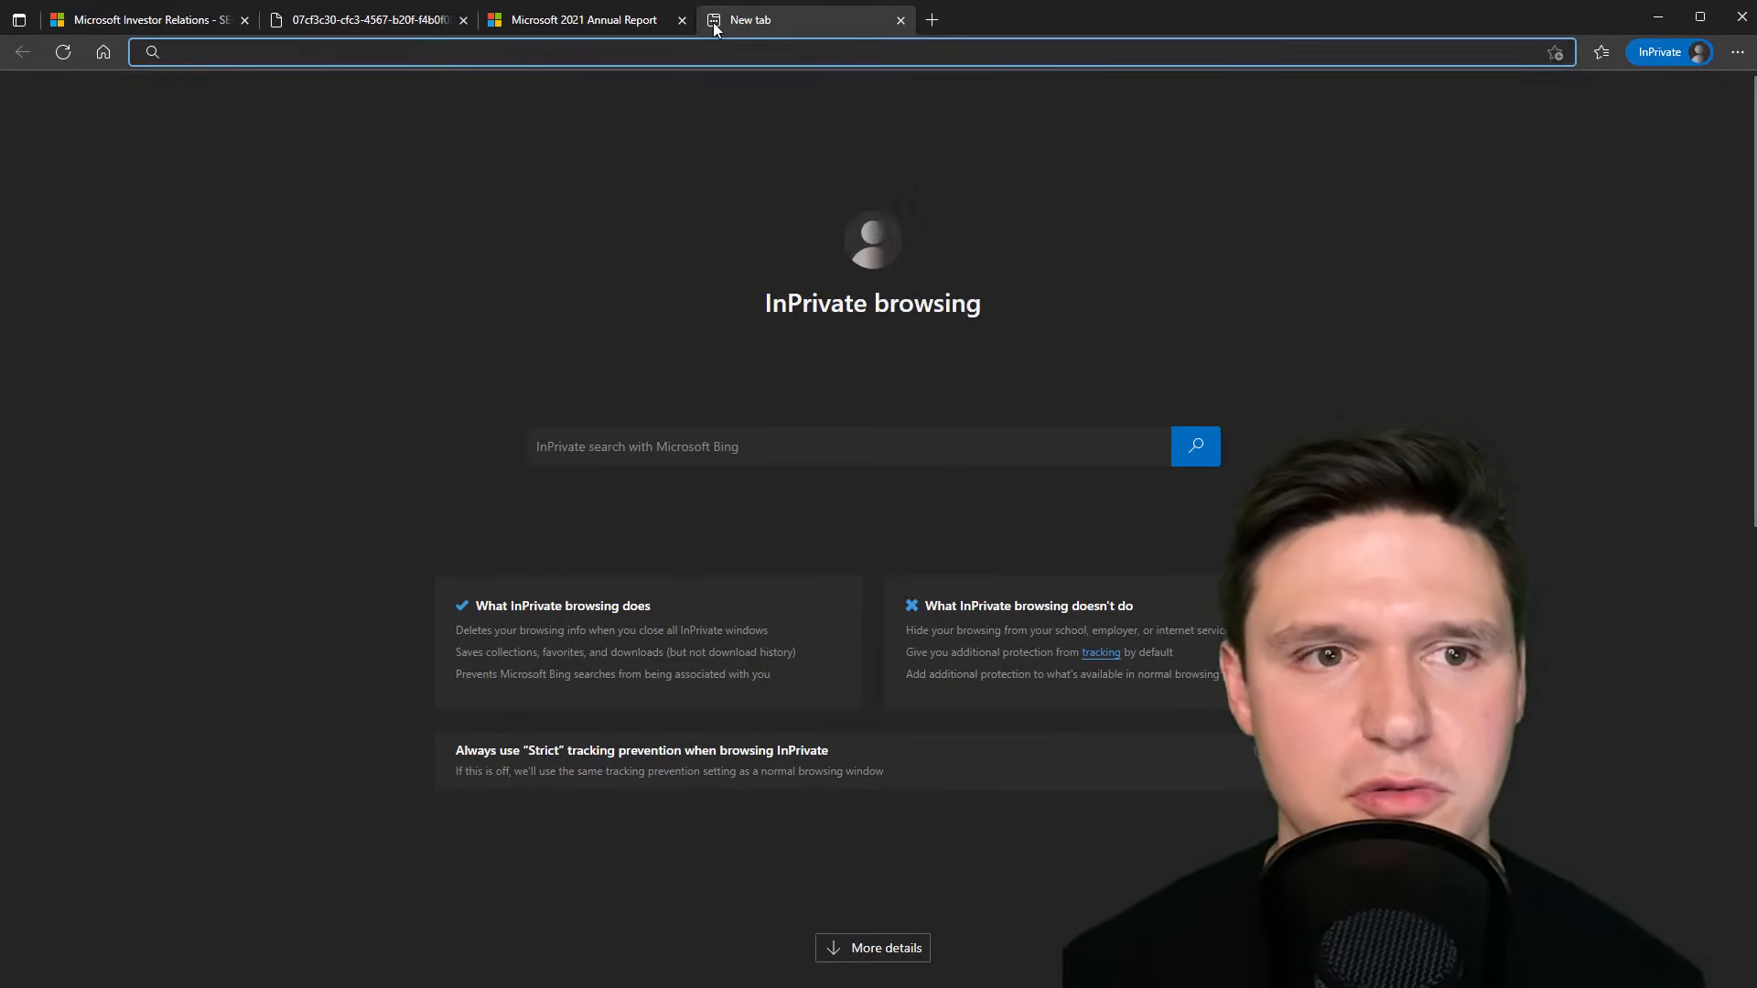
pyautogui.write('ws')
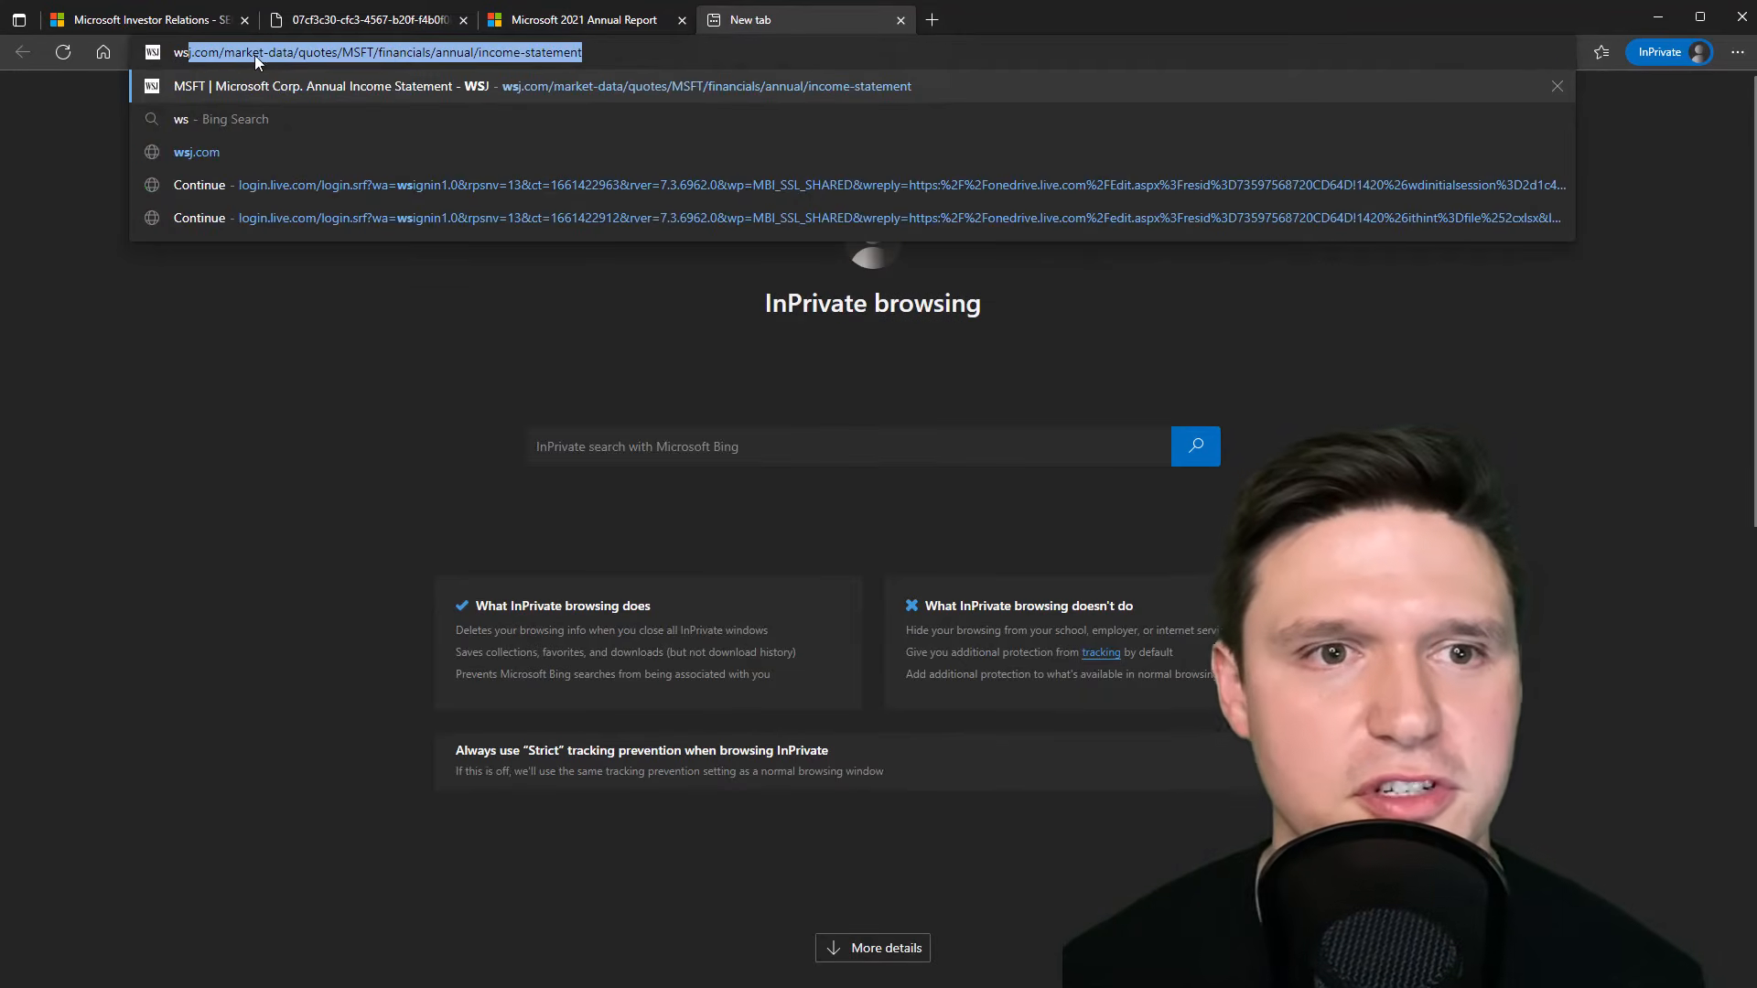
pyautogui.press('Return')
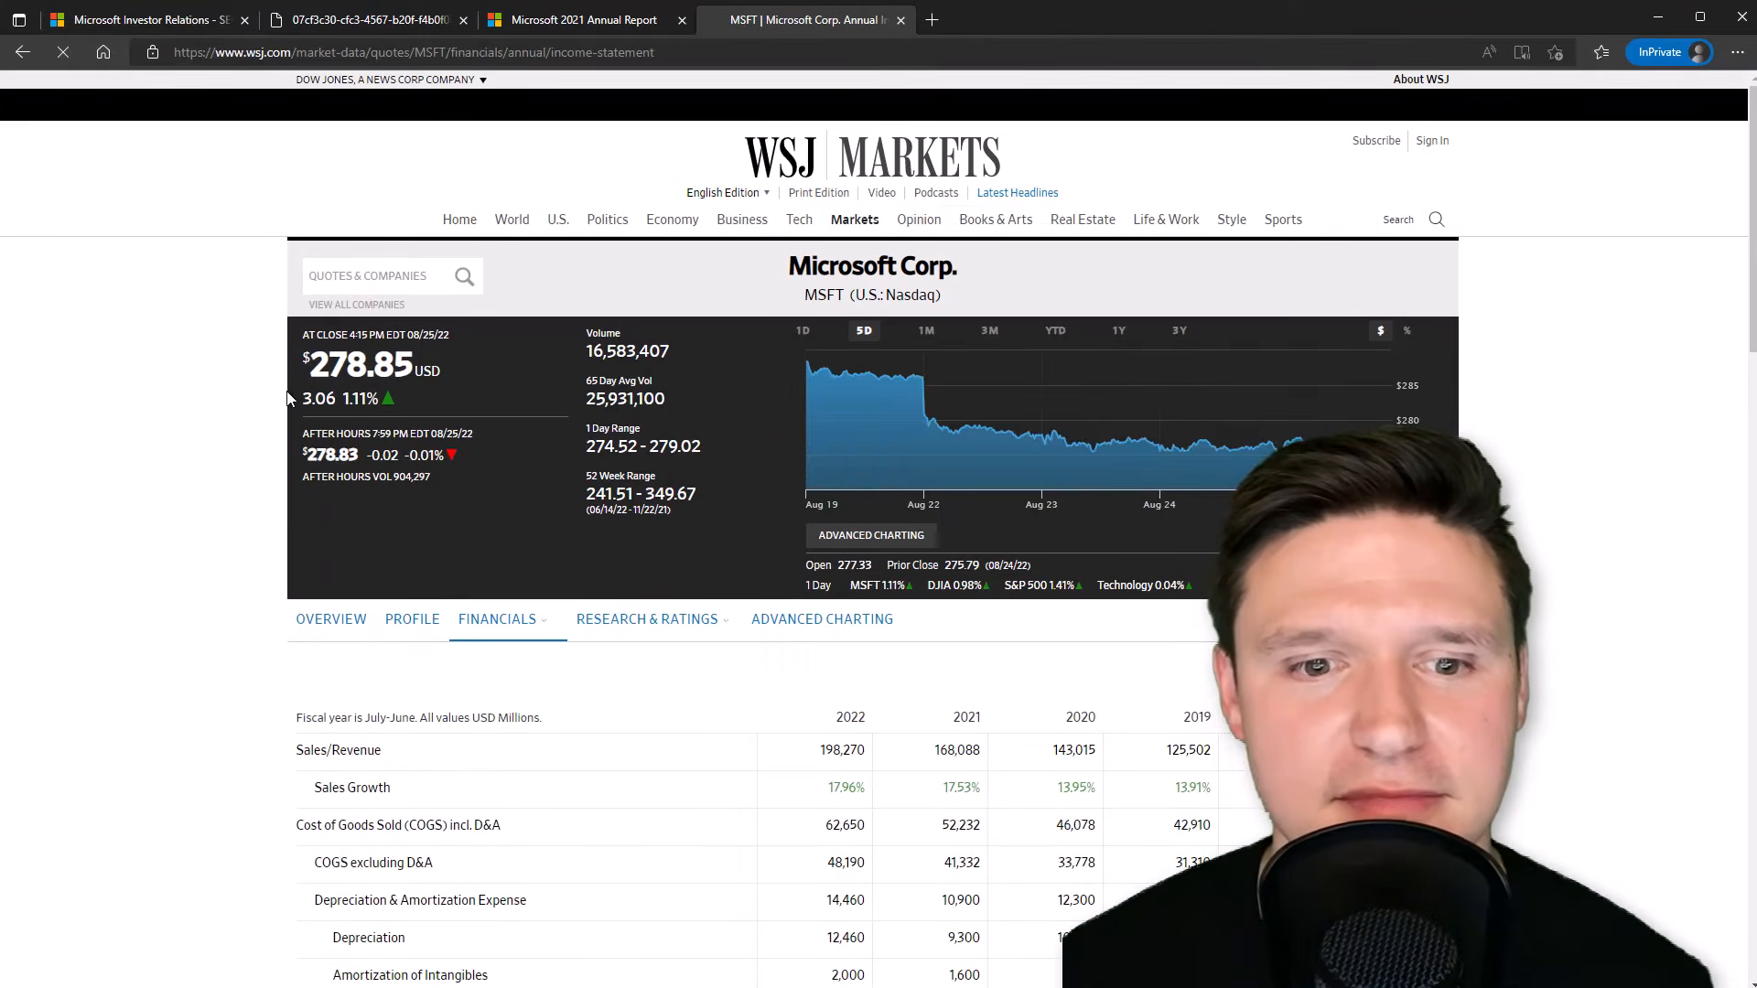
pyautogui.scroll(-3, 940, 490)
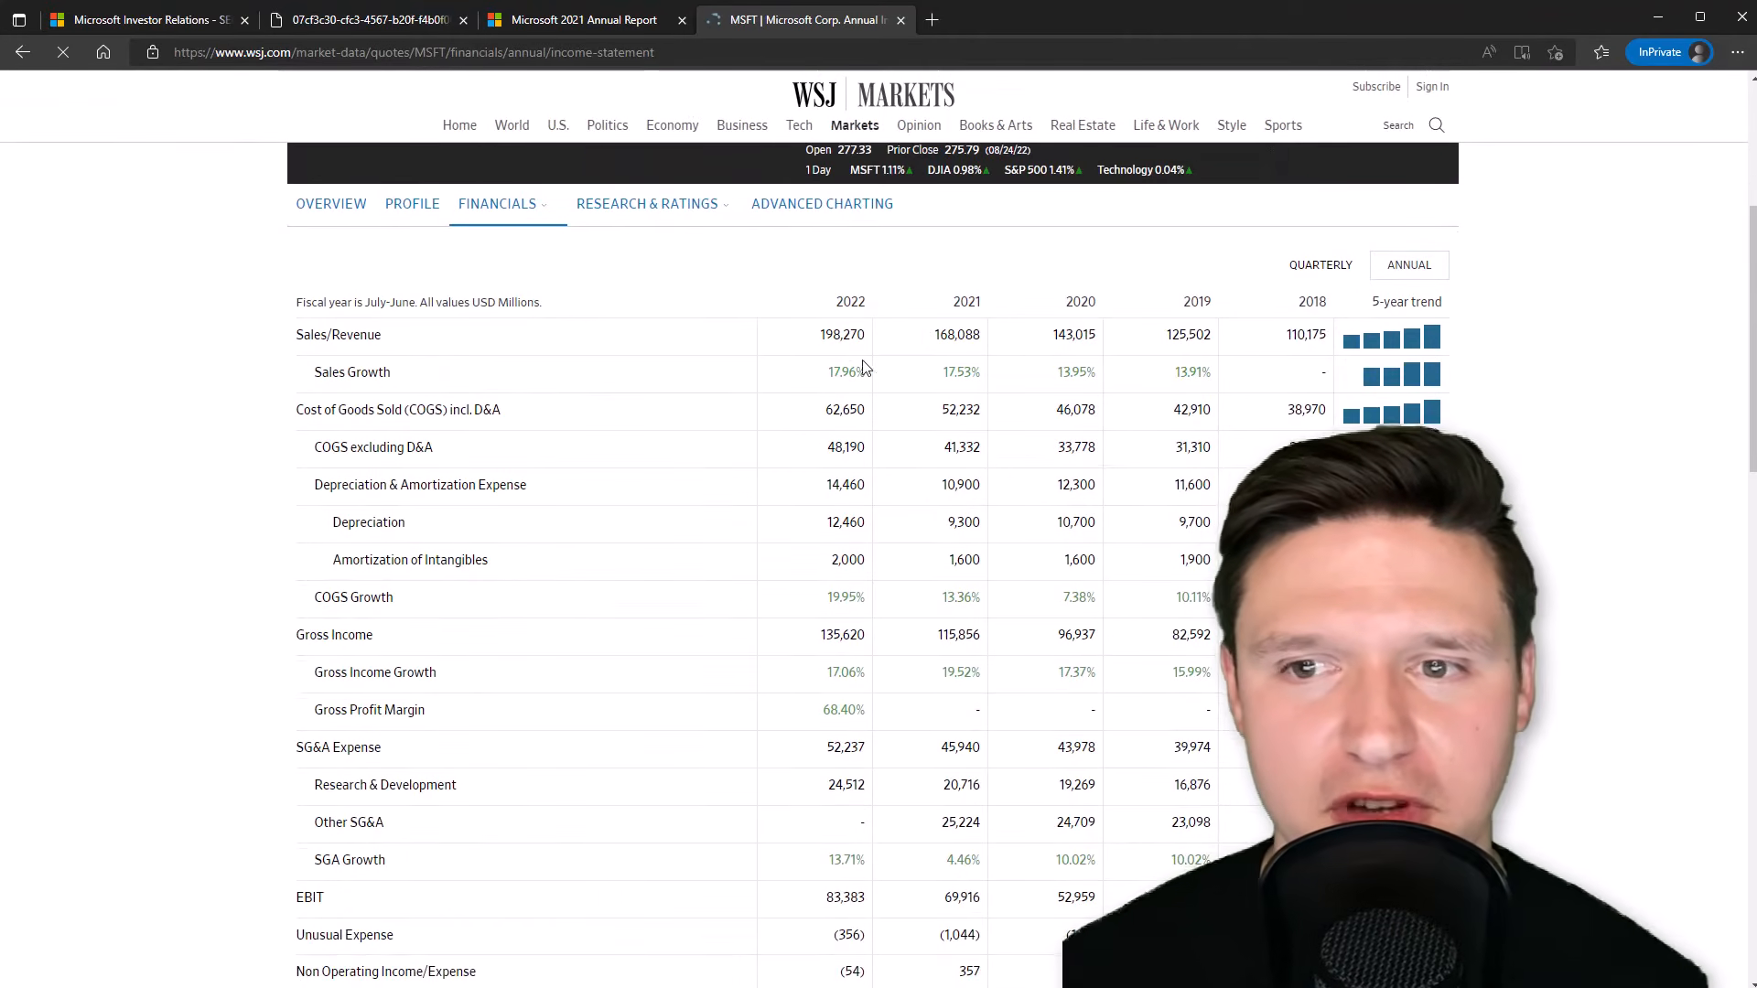
pyautogui.scroll(4, 333, 390)
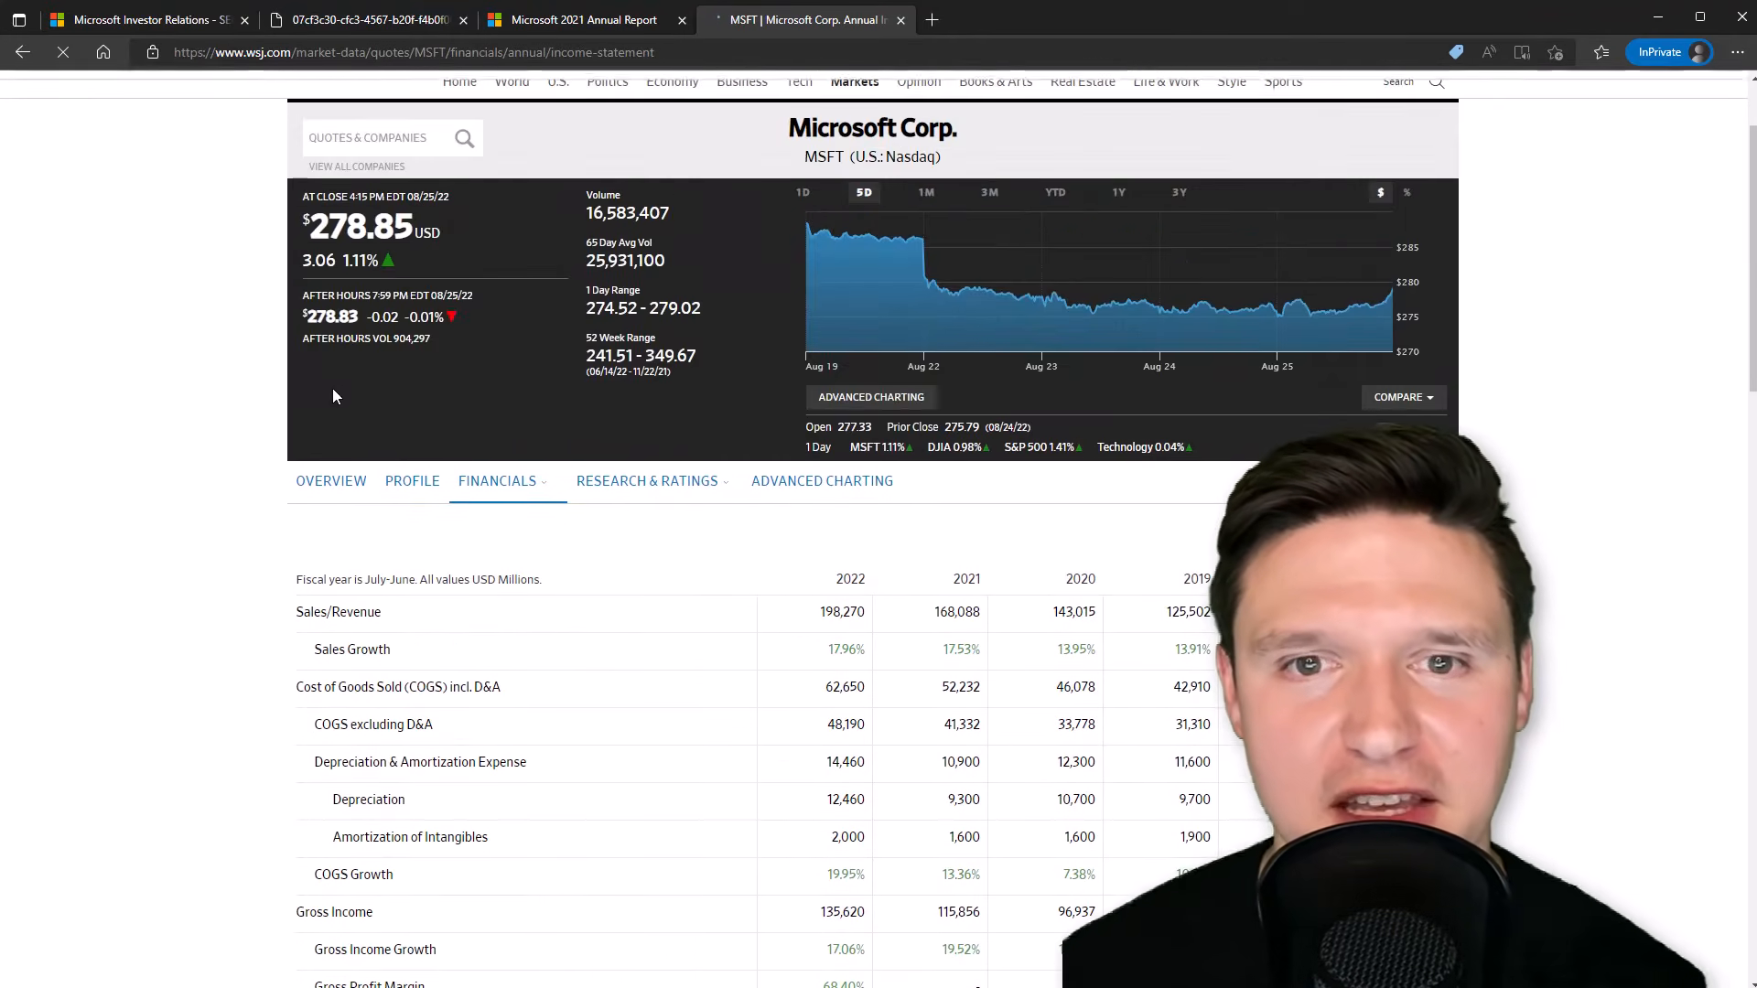
pyautogui.scroll(-2, 333, 392)
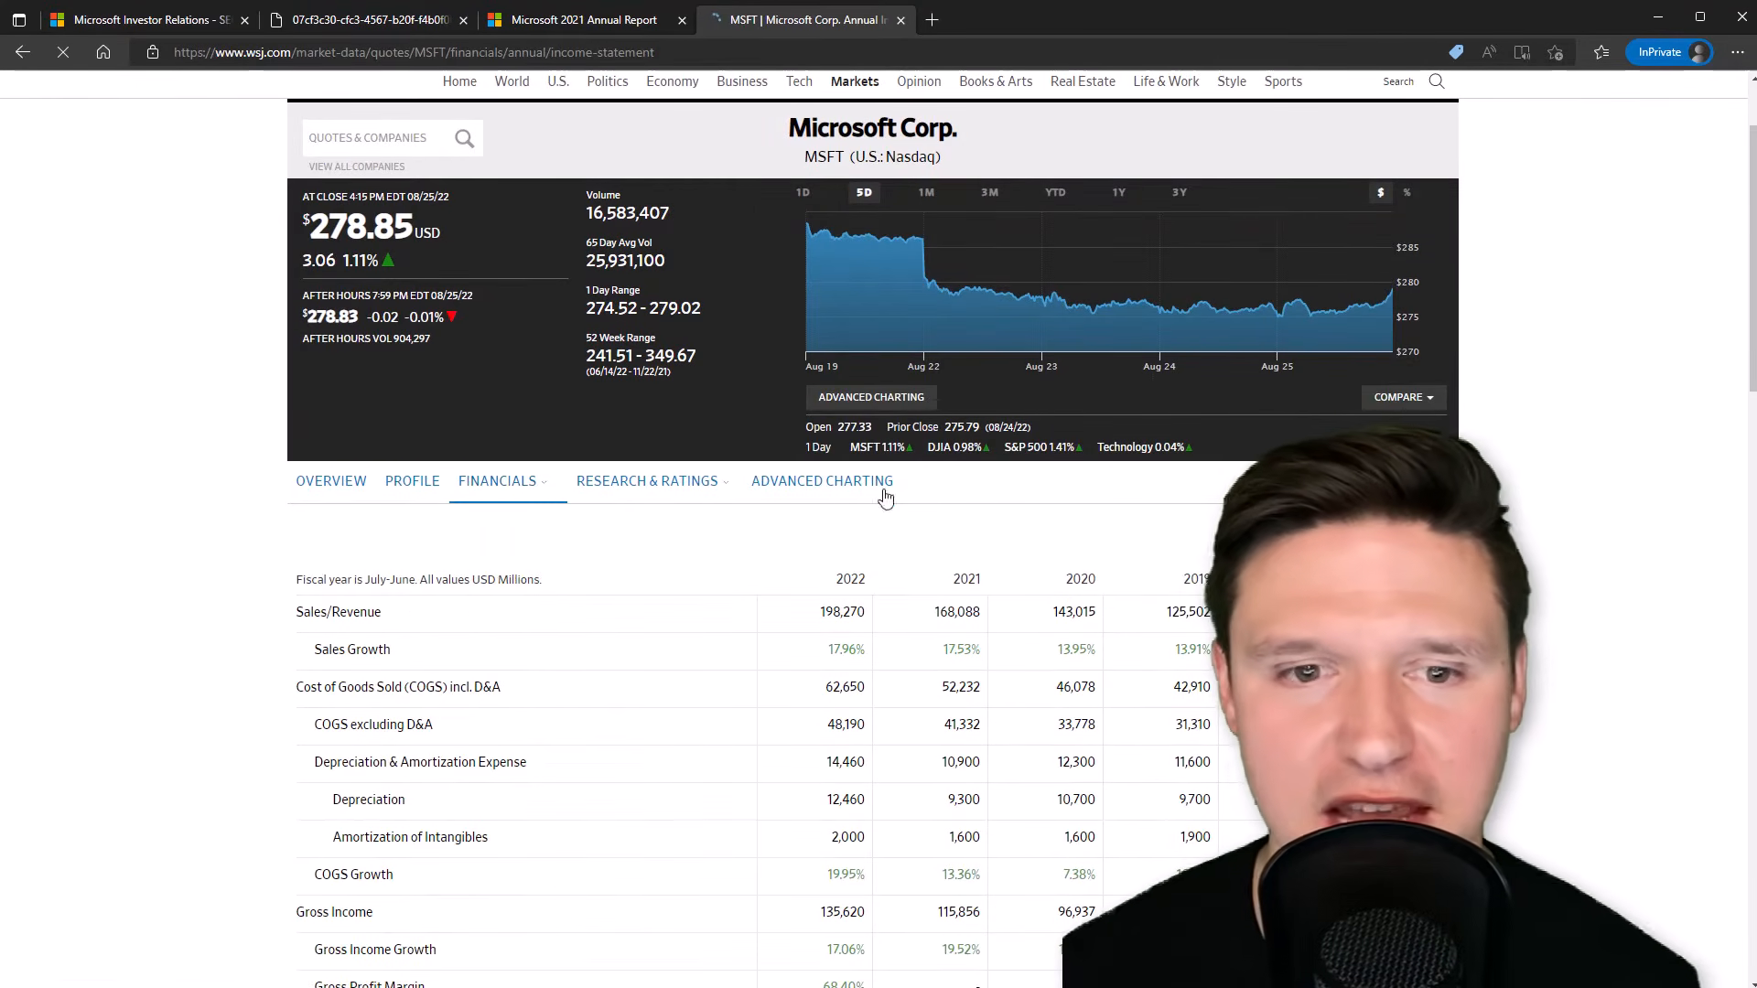
# Copy the WSJ income statement page's address and connect to it in Excel as a web data source.
pyautogui.click(367, 52)
pyautogui.rightClick(367, 52)
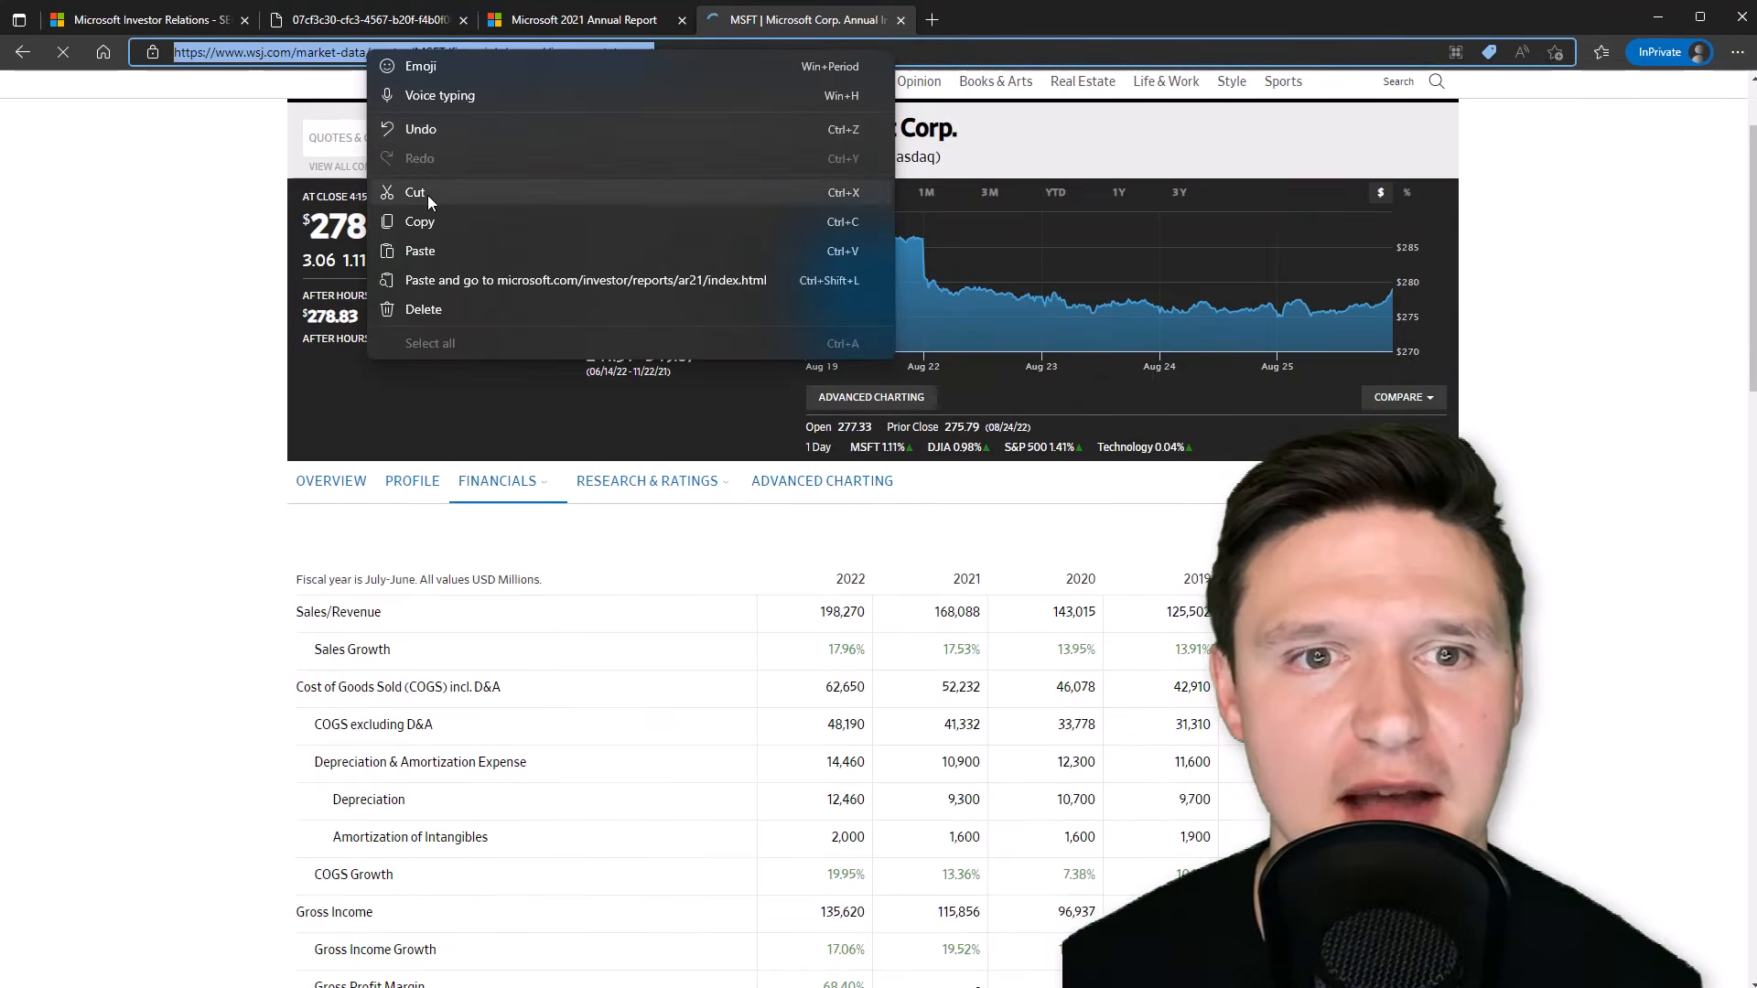
pyautogui.click(426, 195)
pyautogui.hotkey('alt', 'Tab')
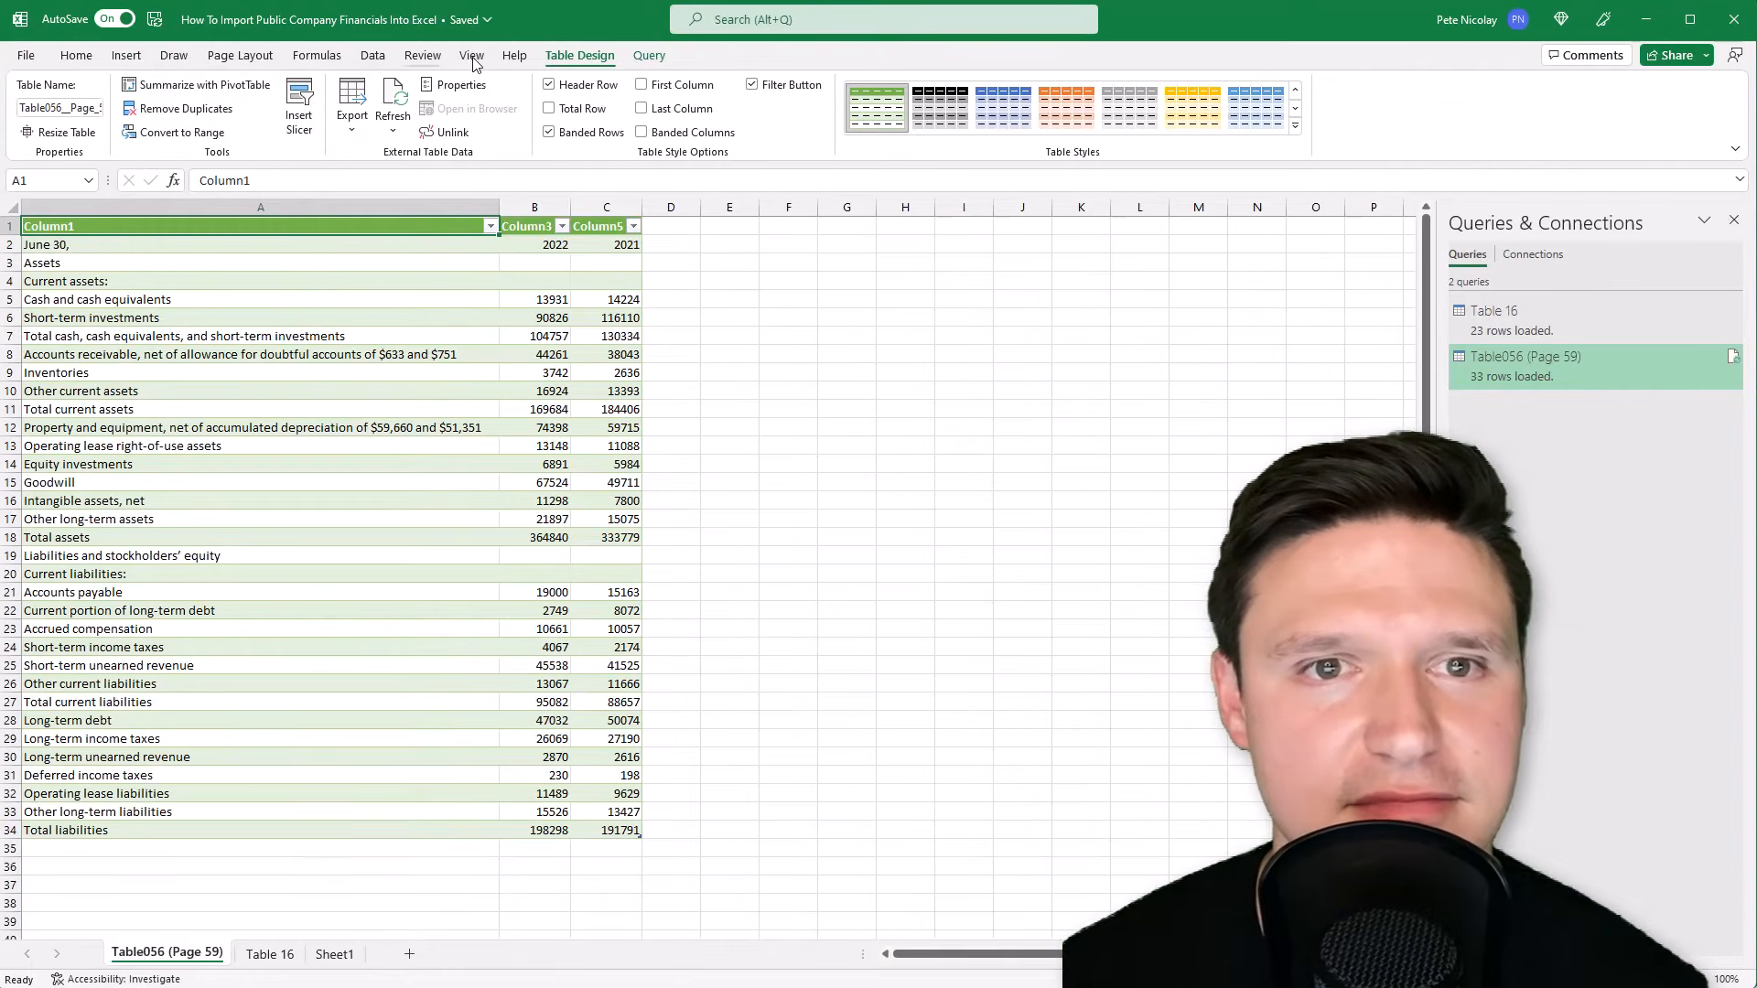
pyautogui.click(120, 108)
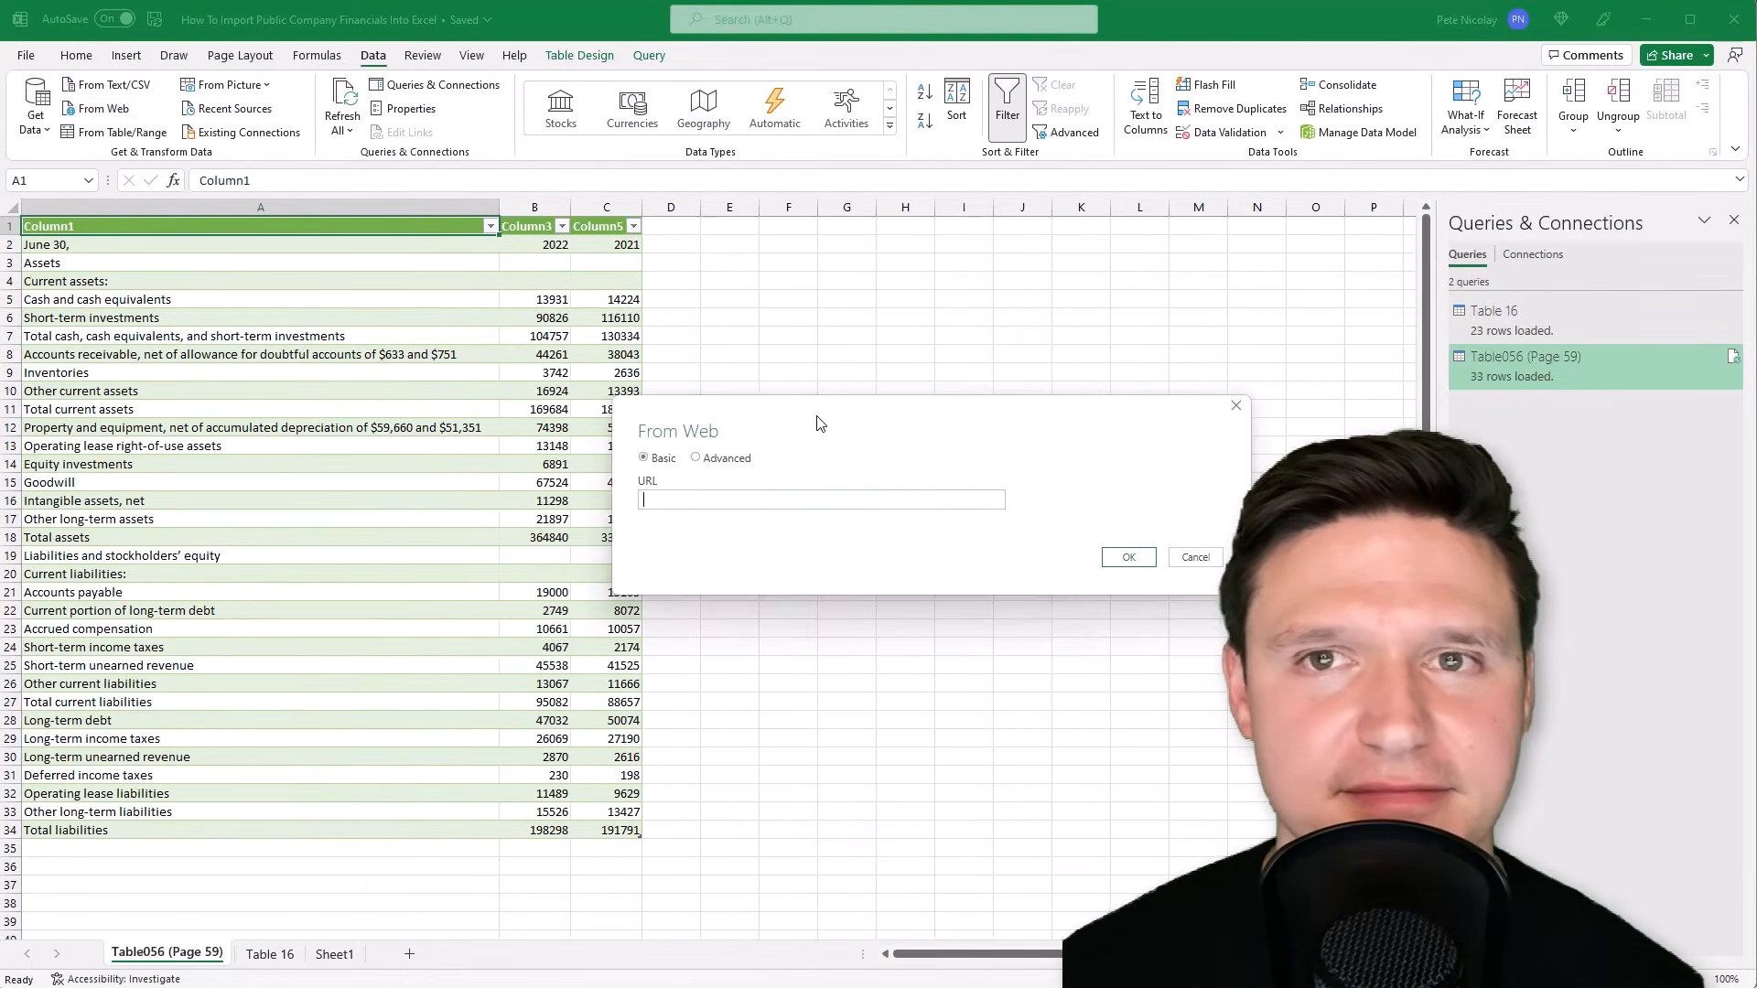
pyautogui.hotkey('ctrl', 'v')
pyautogui.click(1128, 557)
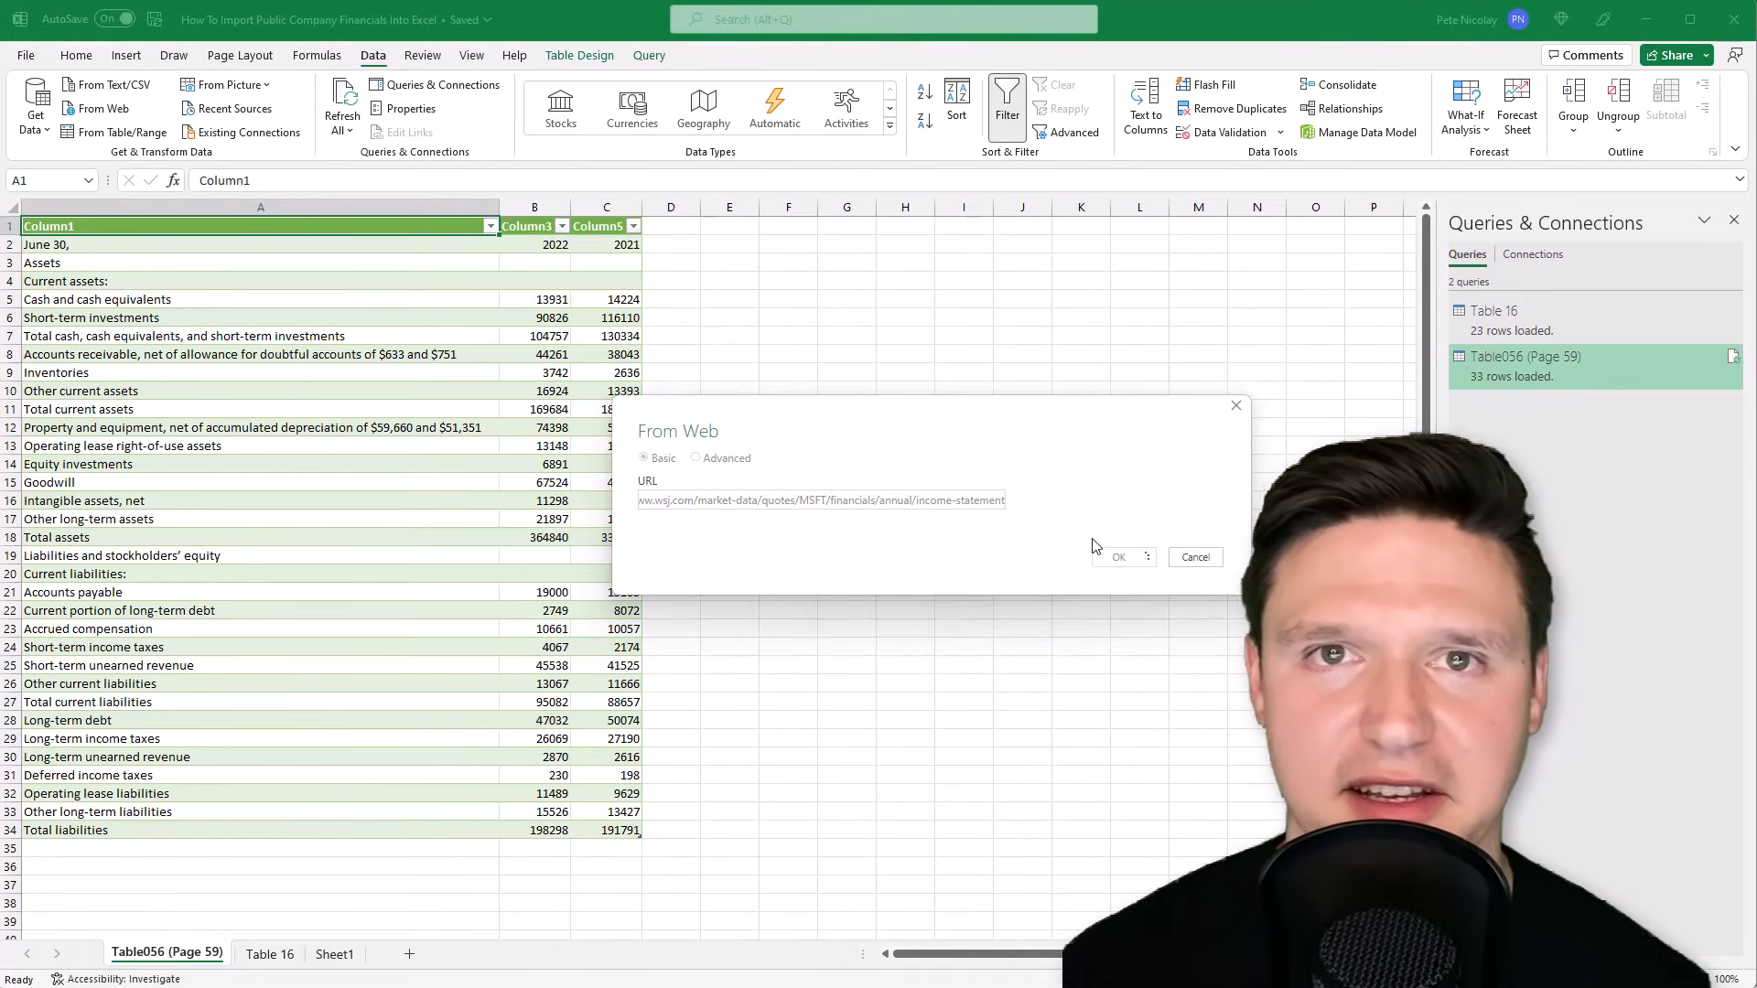
# Select Table 0 from the WSJ page's tables and open it in Power Query Editor.
pyautogui.click(675, 381)
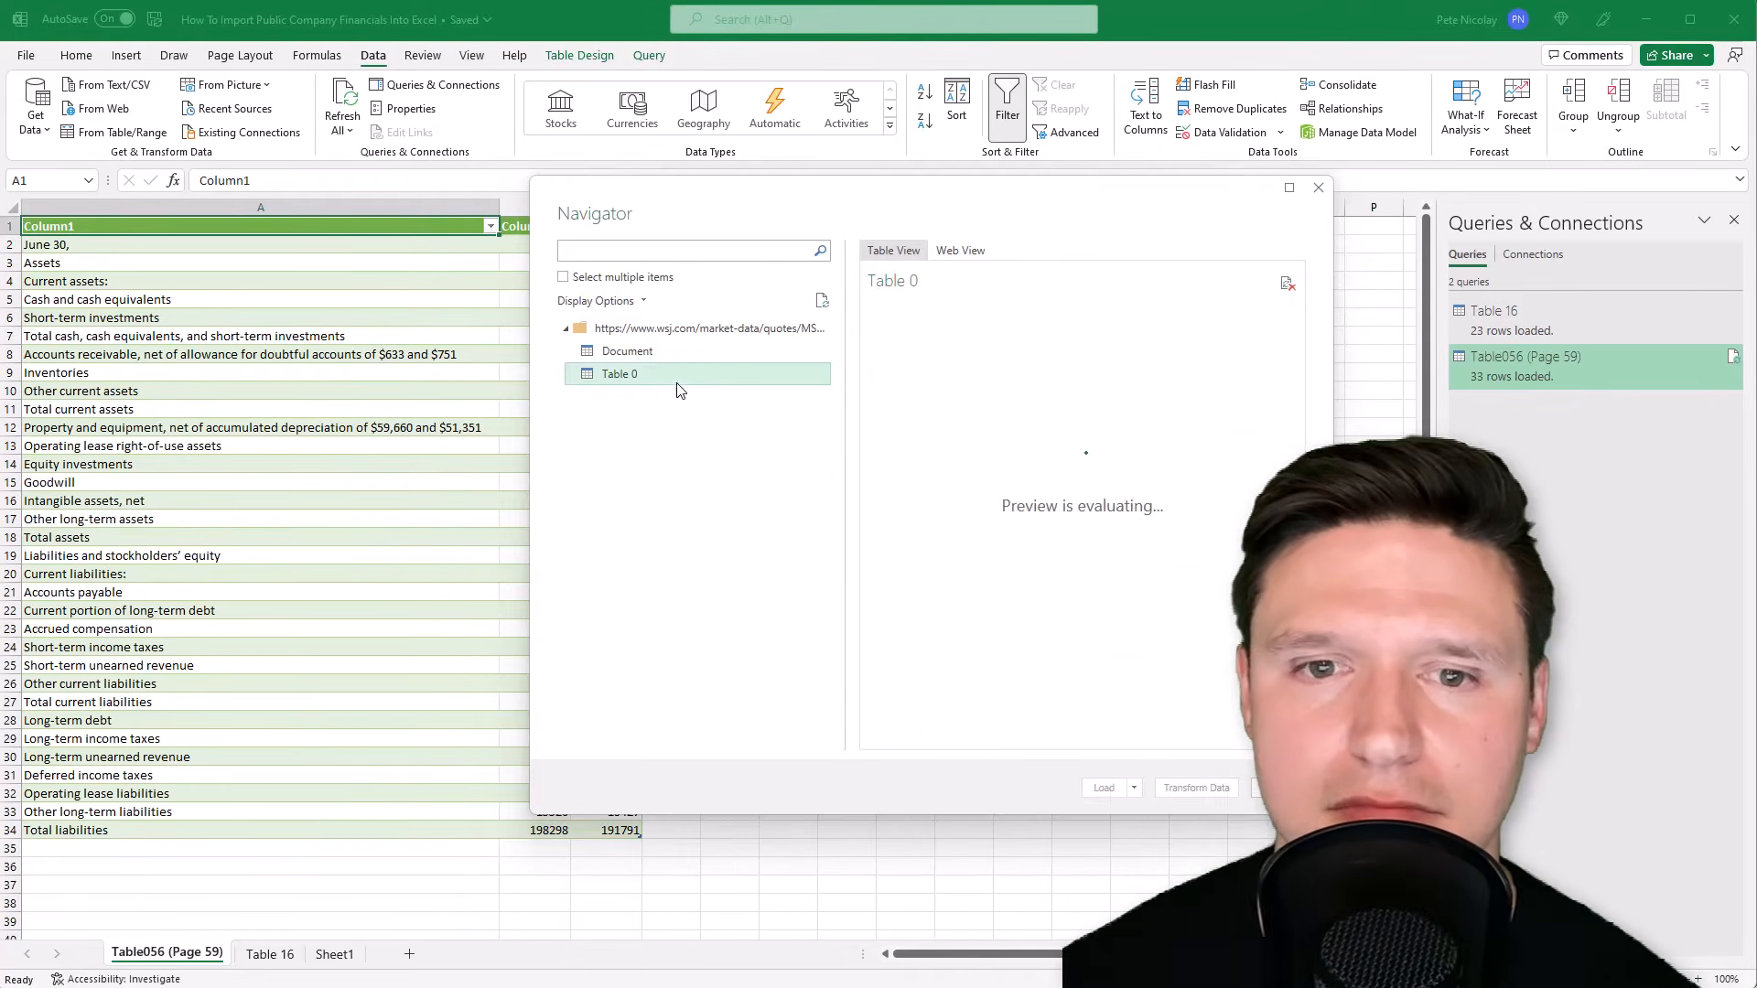
pyautogui.click(721, 352)
pyautogui.click(721, 379)
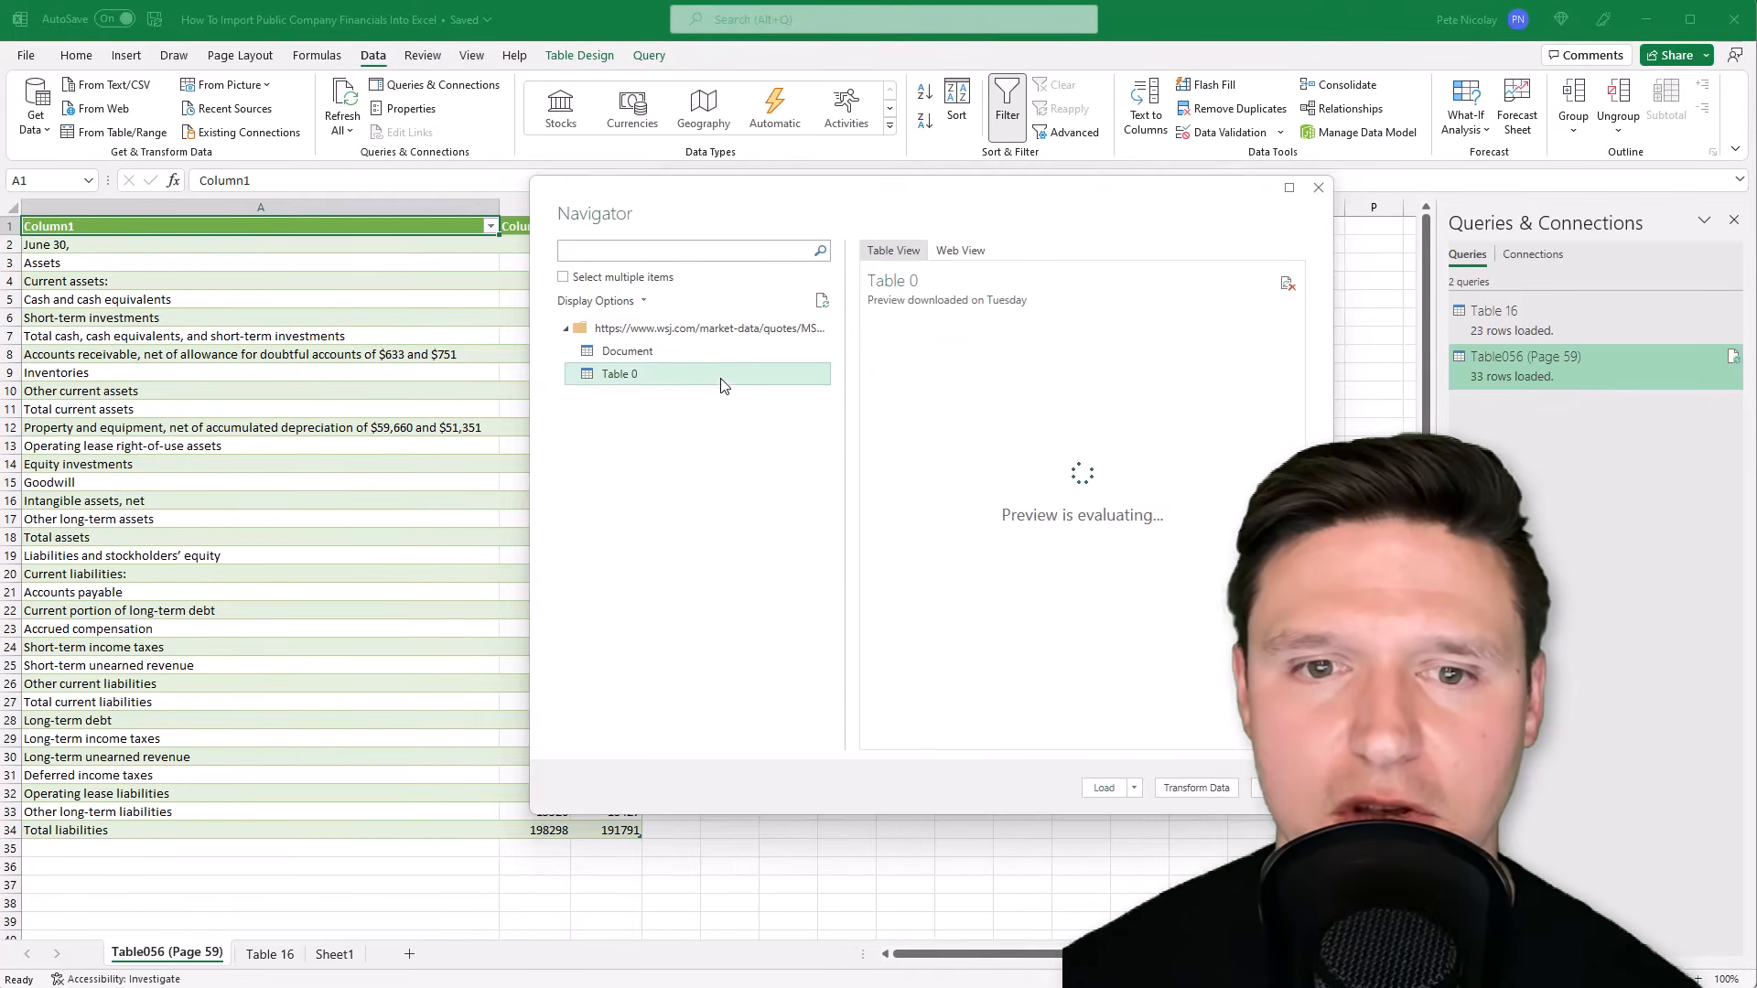
pyautogui.click(1199, 789)
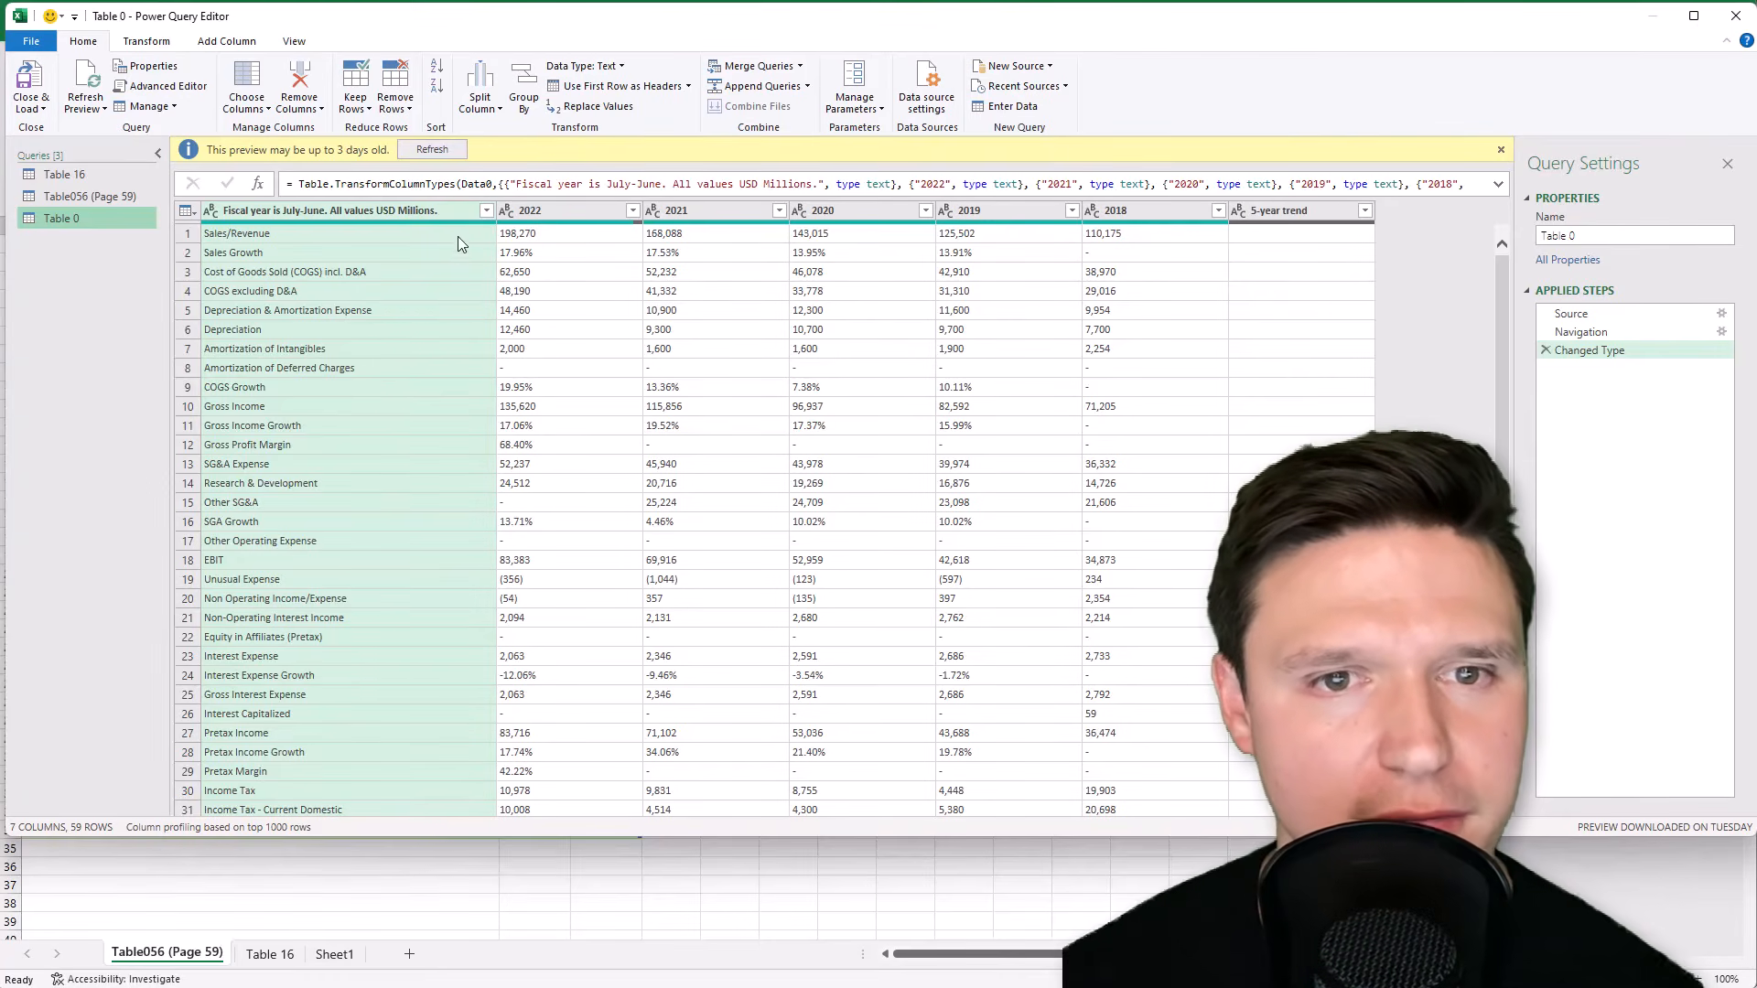
# Filter the fiscal year line-item column by "growth" and exclude every matching row, from COGS Growth through SGA Growth.
pyautogui.click(486, 211)
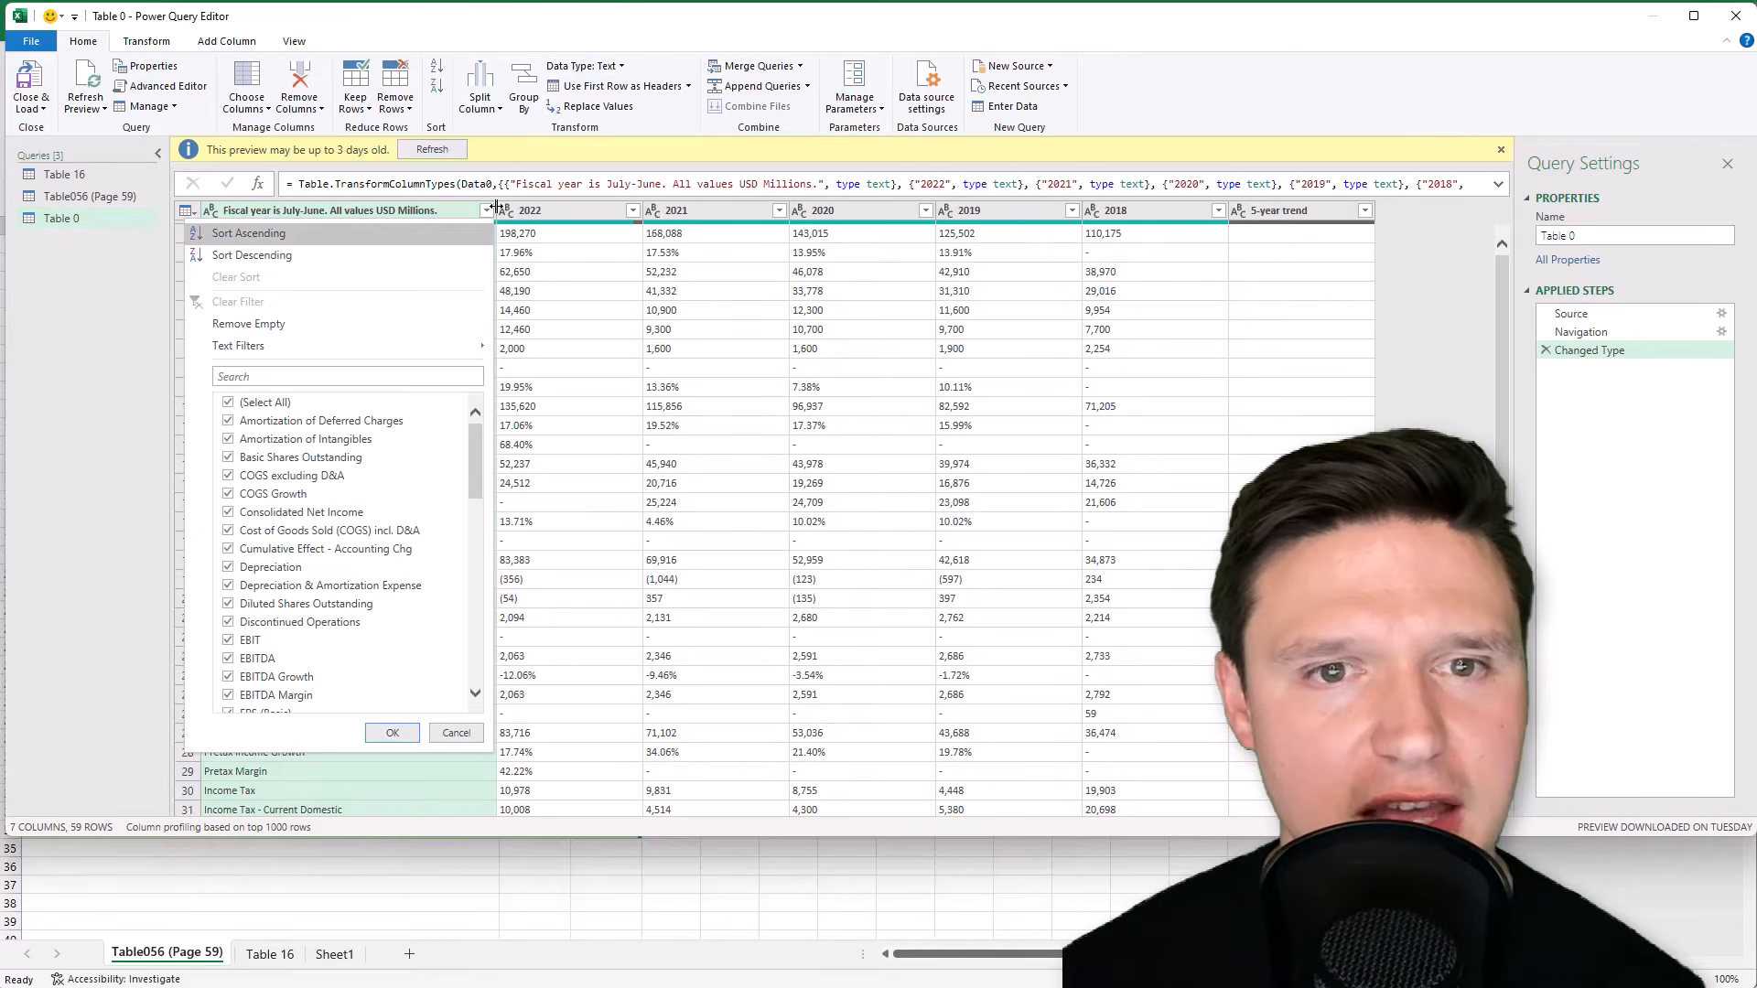
pyautogui.click(341, 373)
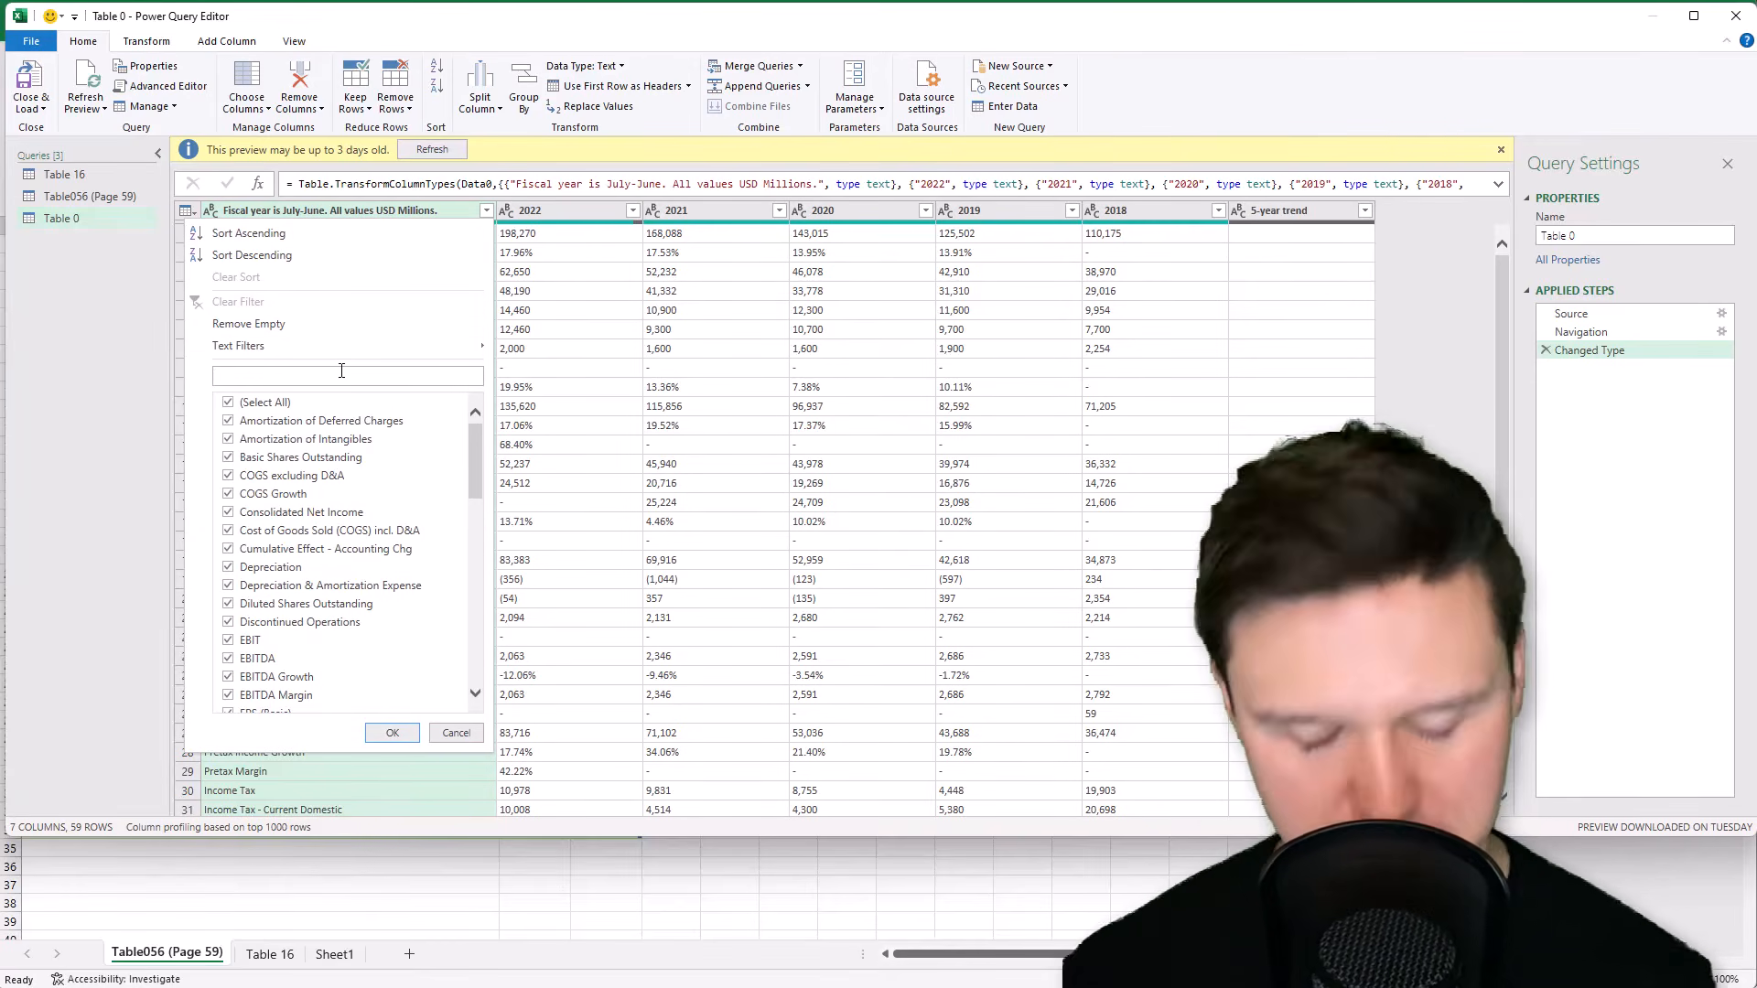
pyautogui.write('gro')
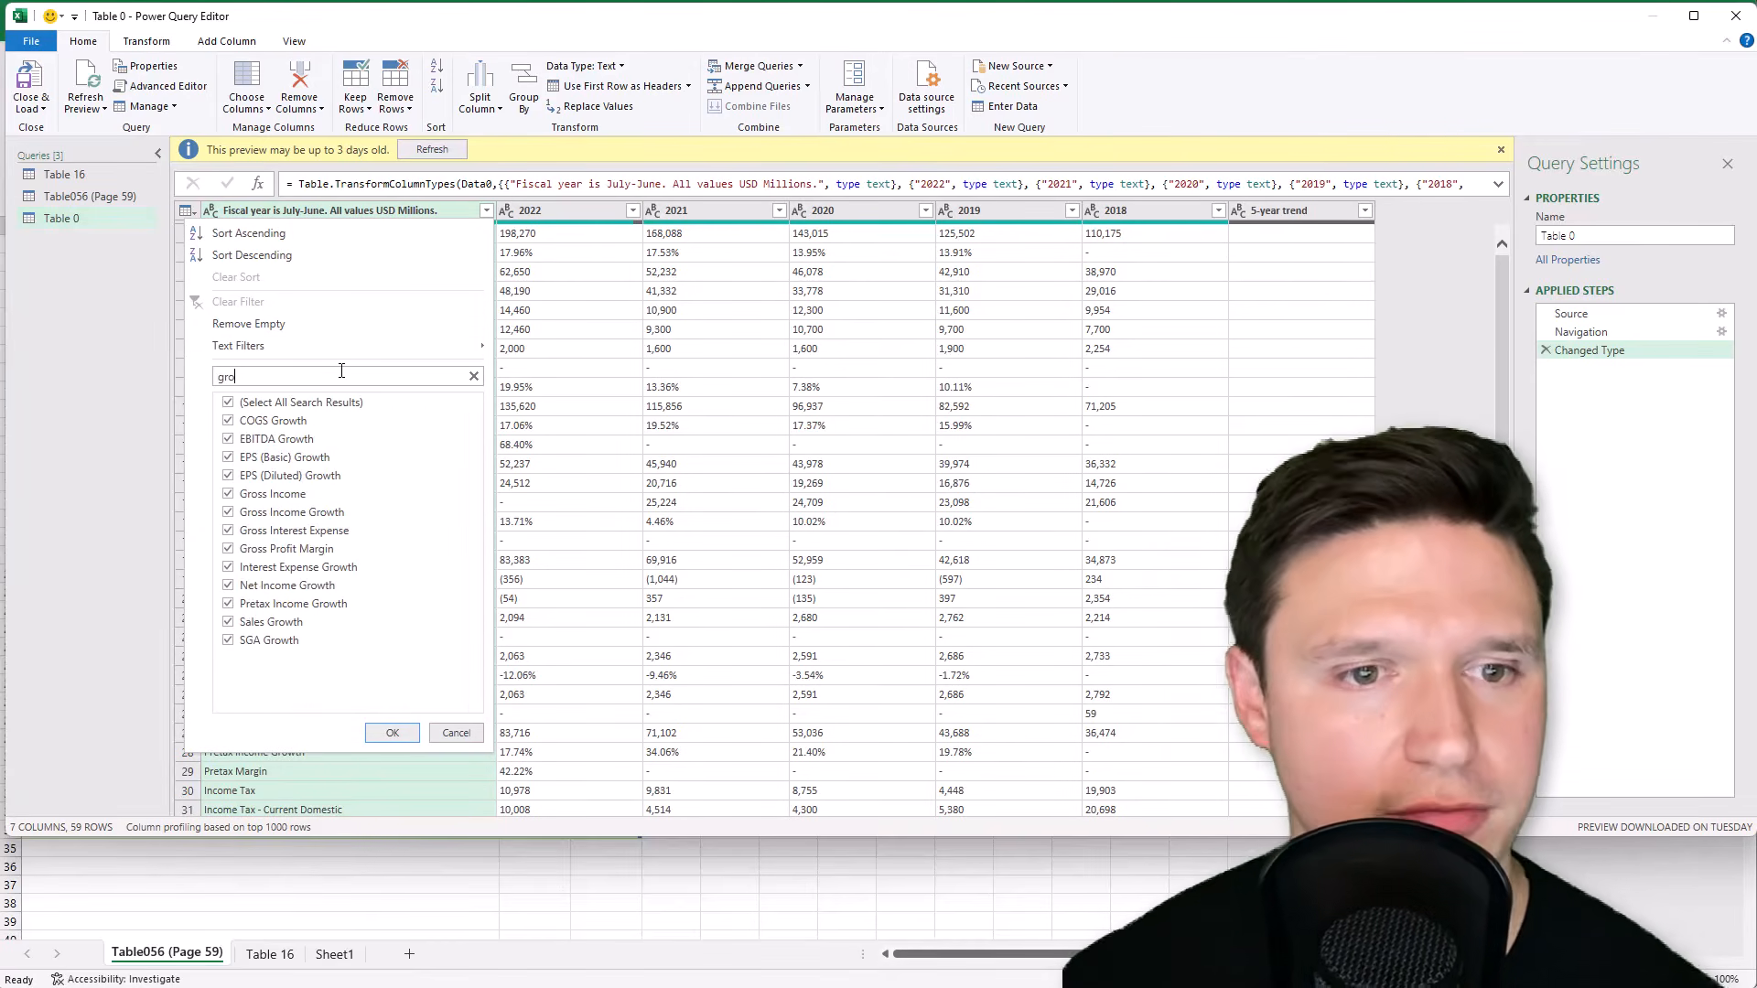
pyautogui.write('wth')
pyautogui.click(228, 421)
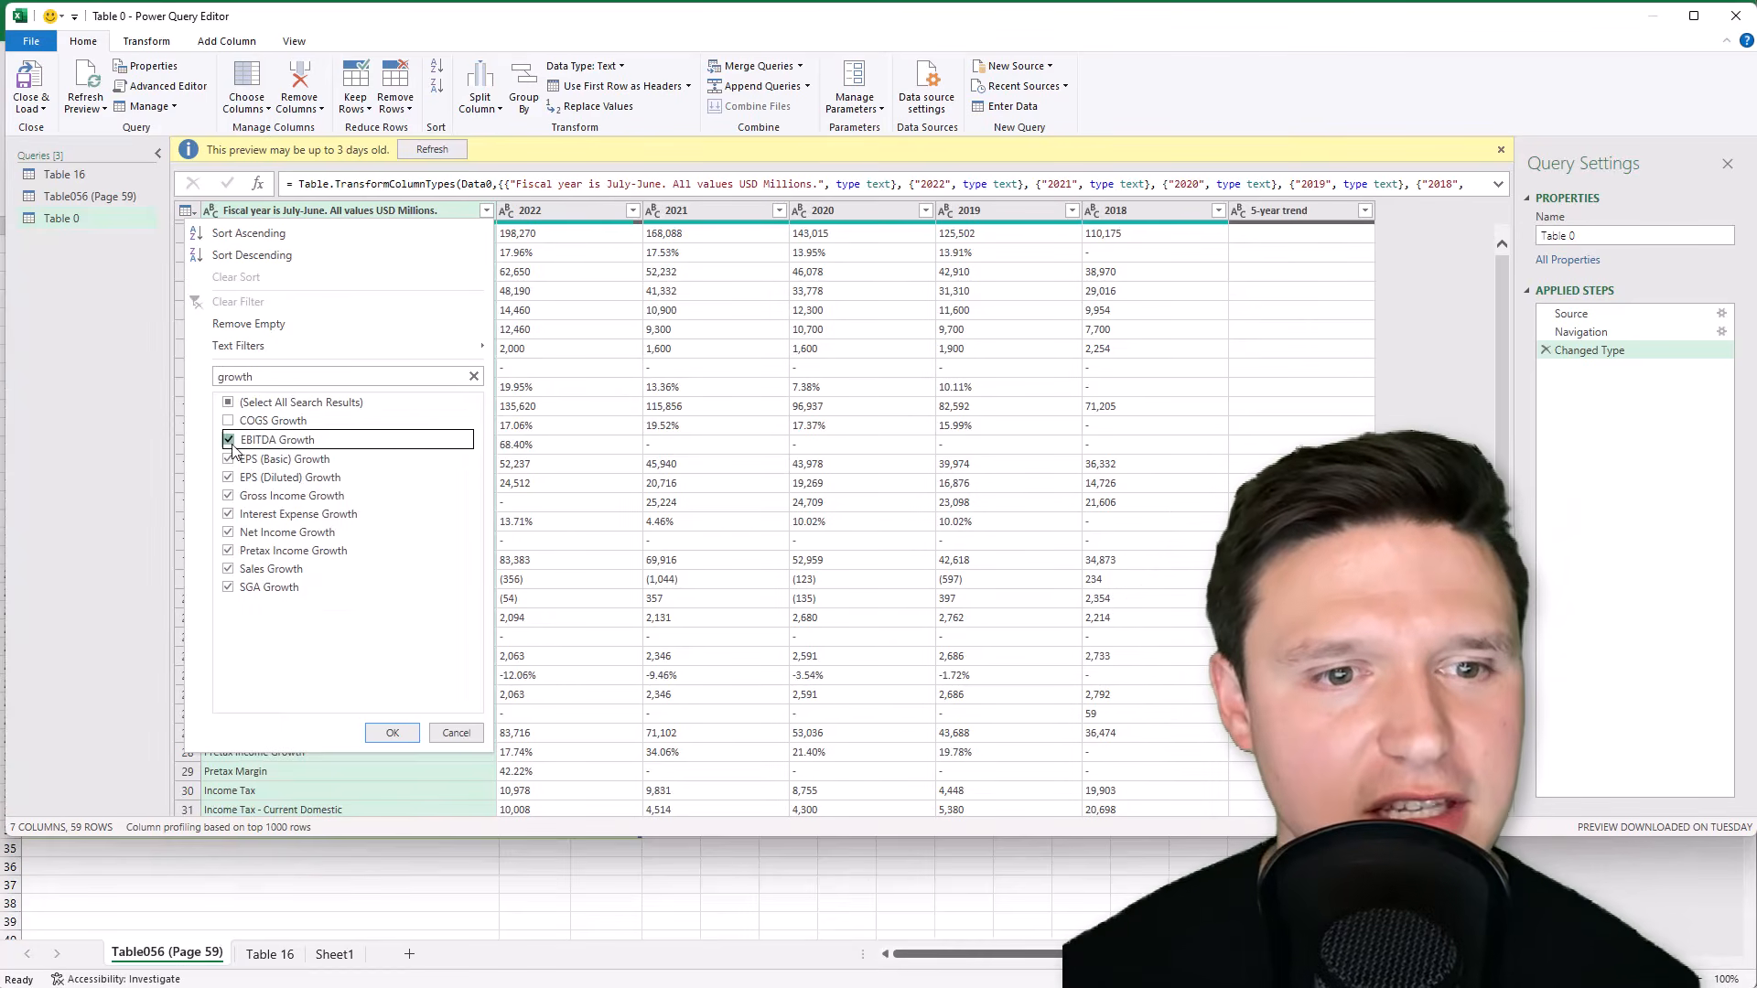
pyautogui.click(228, 439)
pyautogui.click(228, 457)
pyautogui.click(228, 476)
pyautogui.click(228, 494)
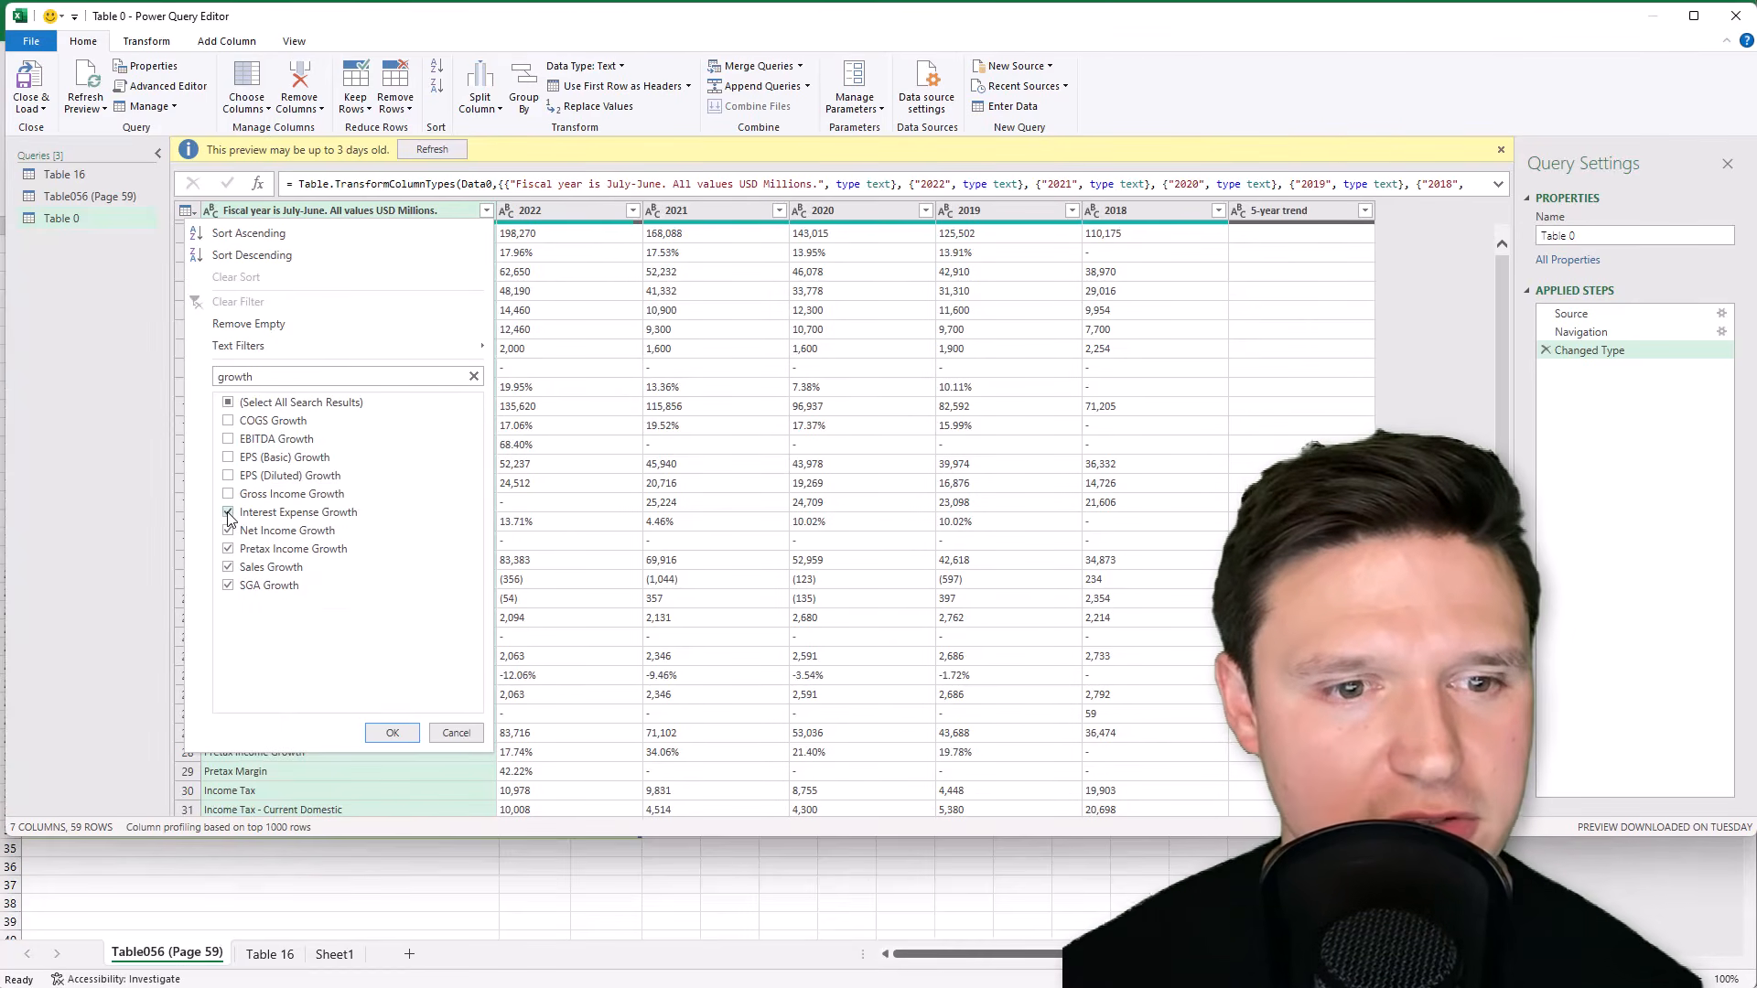
pyautogui.click(228, 513)
pyautogui.click(228, 530)
pyautogui.click(228, 549)
pyautogui.click(228, 567)
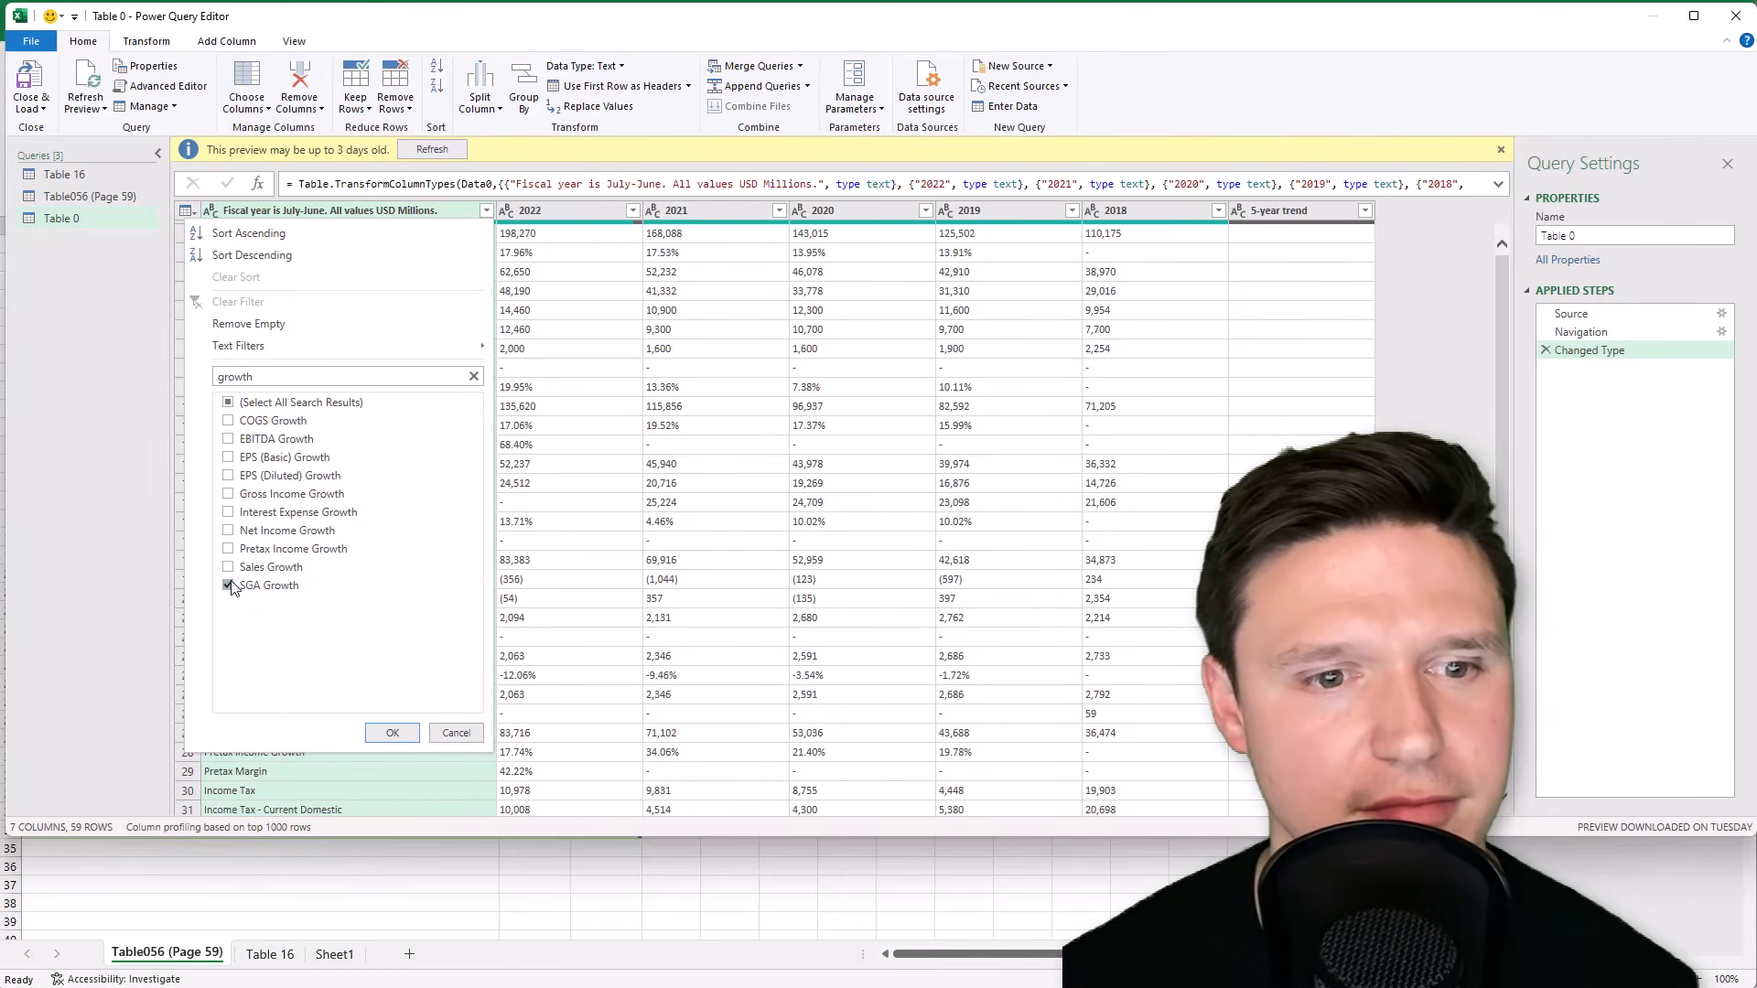
pyautogui.click(228, 586)
# Exclude the EBITDA, Gross Profit, Net and Pretax Margin rows by filtering for "margin", and load the query into the workbook.
pyautogui.doubleClick(333, 375)
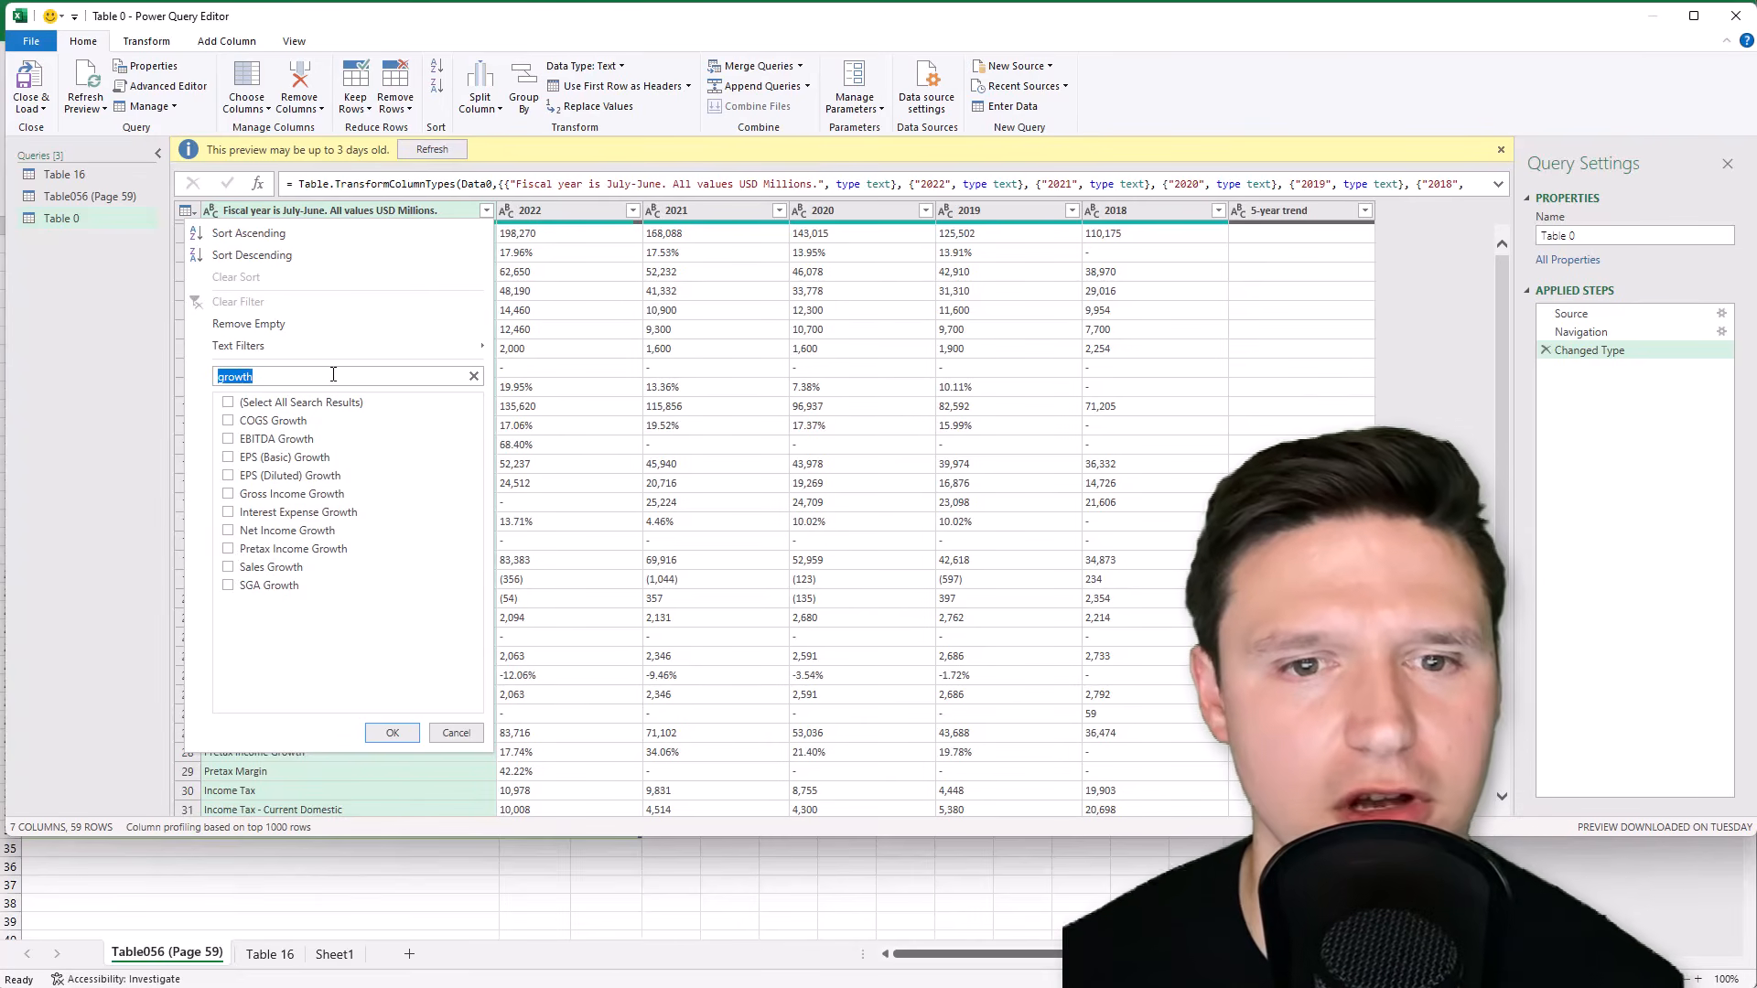
pyautogui.write('margin')
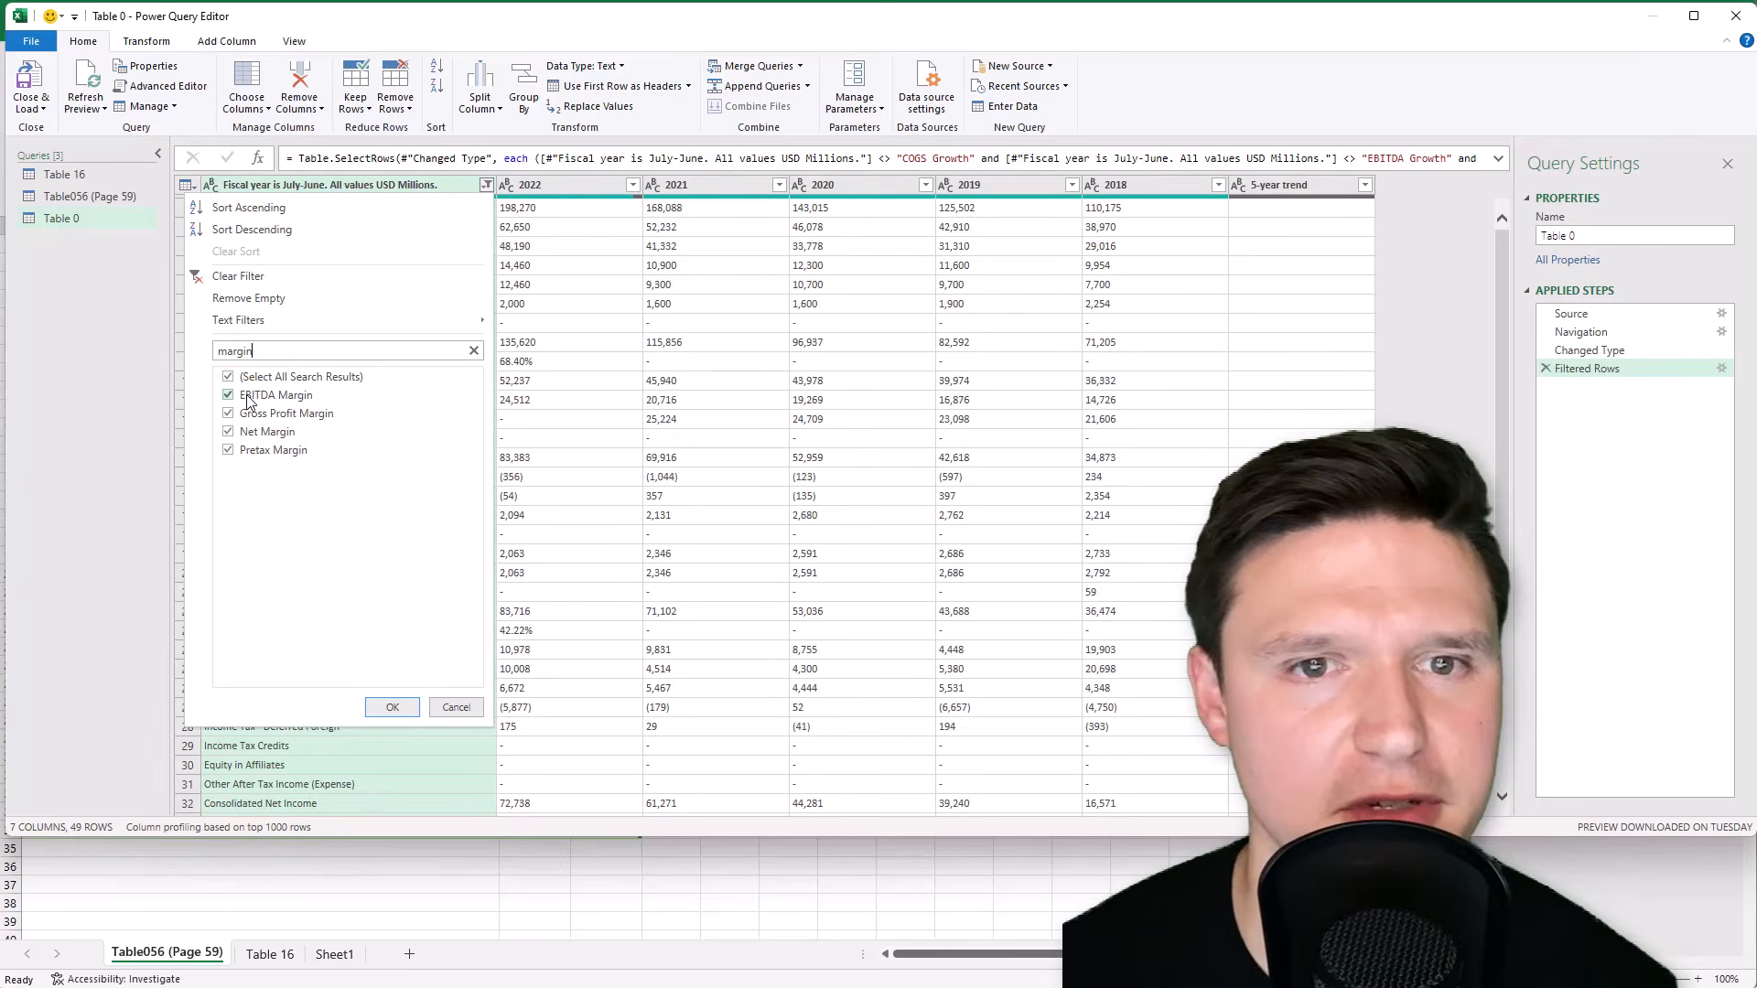
pyautogui.click(247, 396)
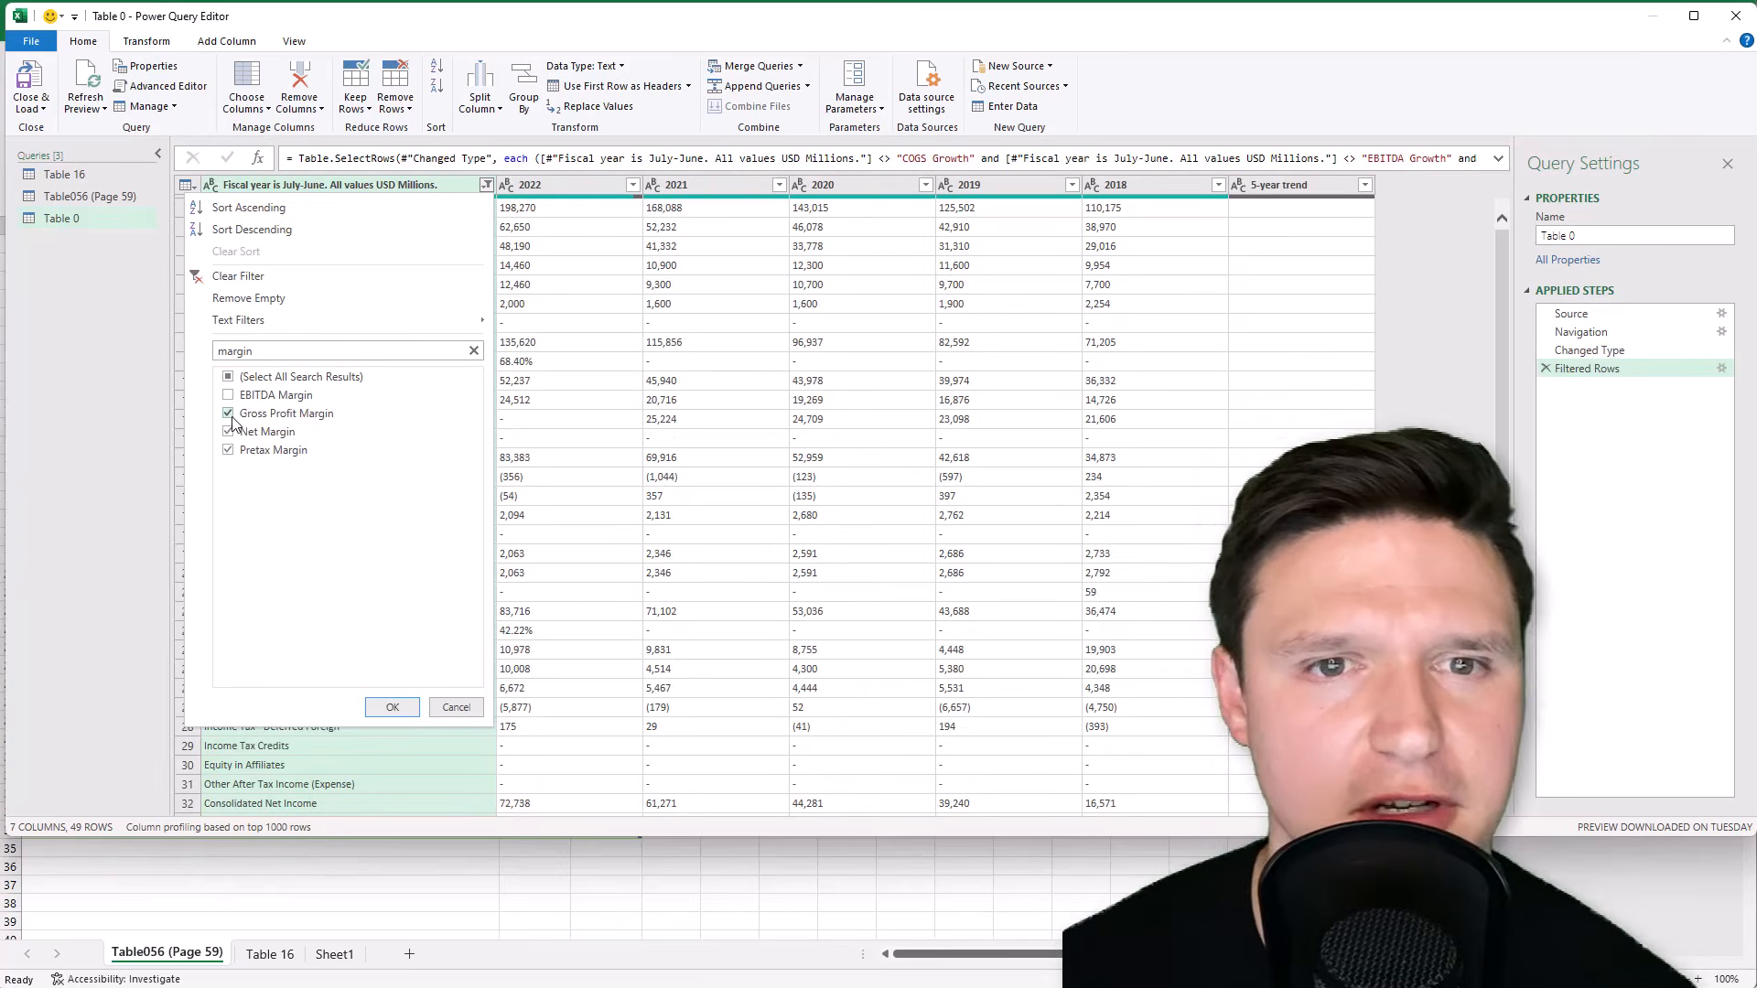
pyautogui.click(246, 414)
pyautogui.click(243, 432)
pyautogui.click(245, 451)
pyautogui.click(392, 707)
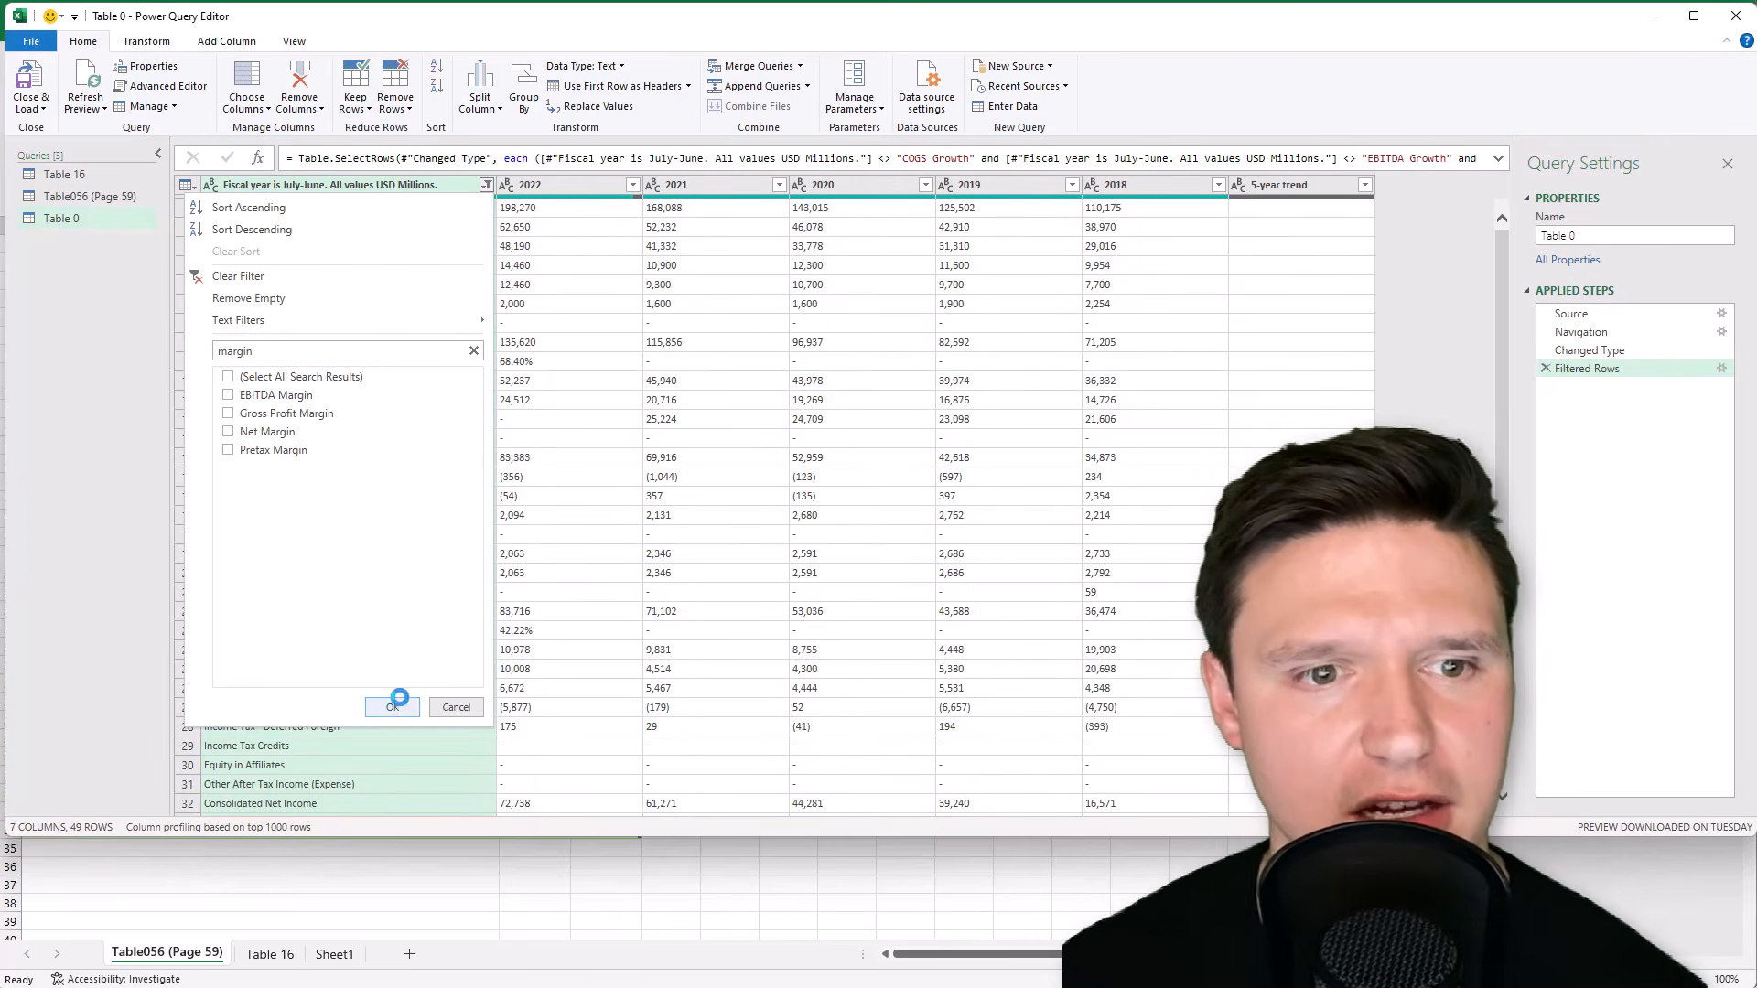
pyautogui.click(35, 87)
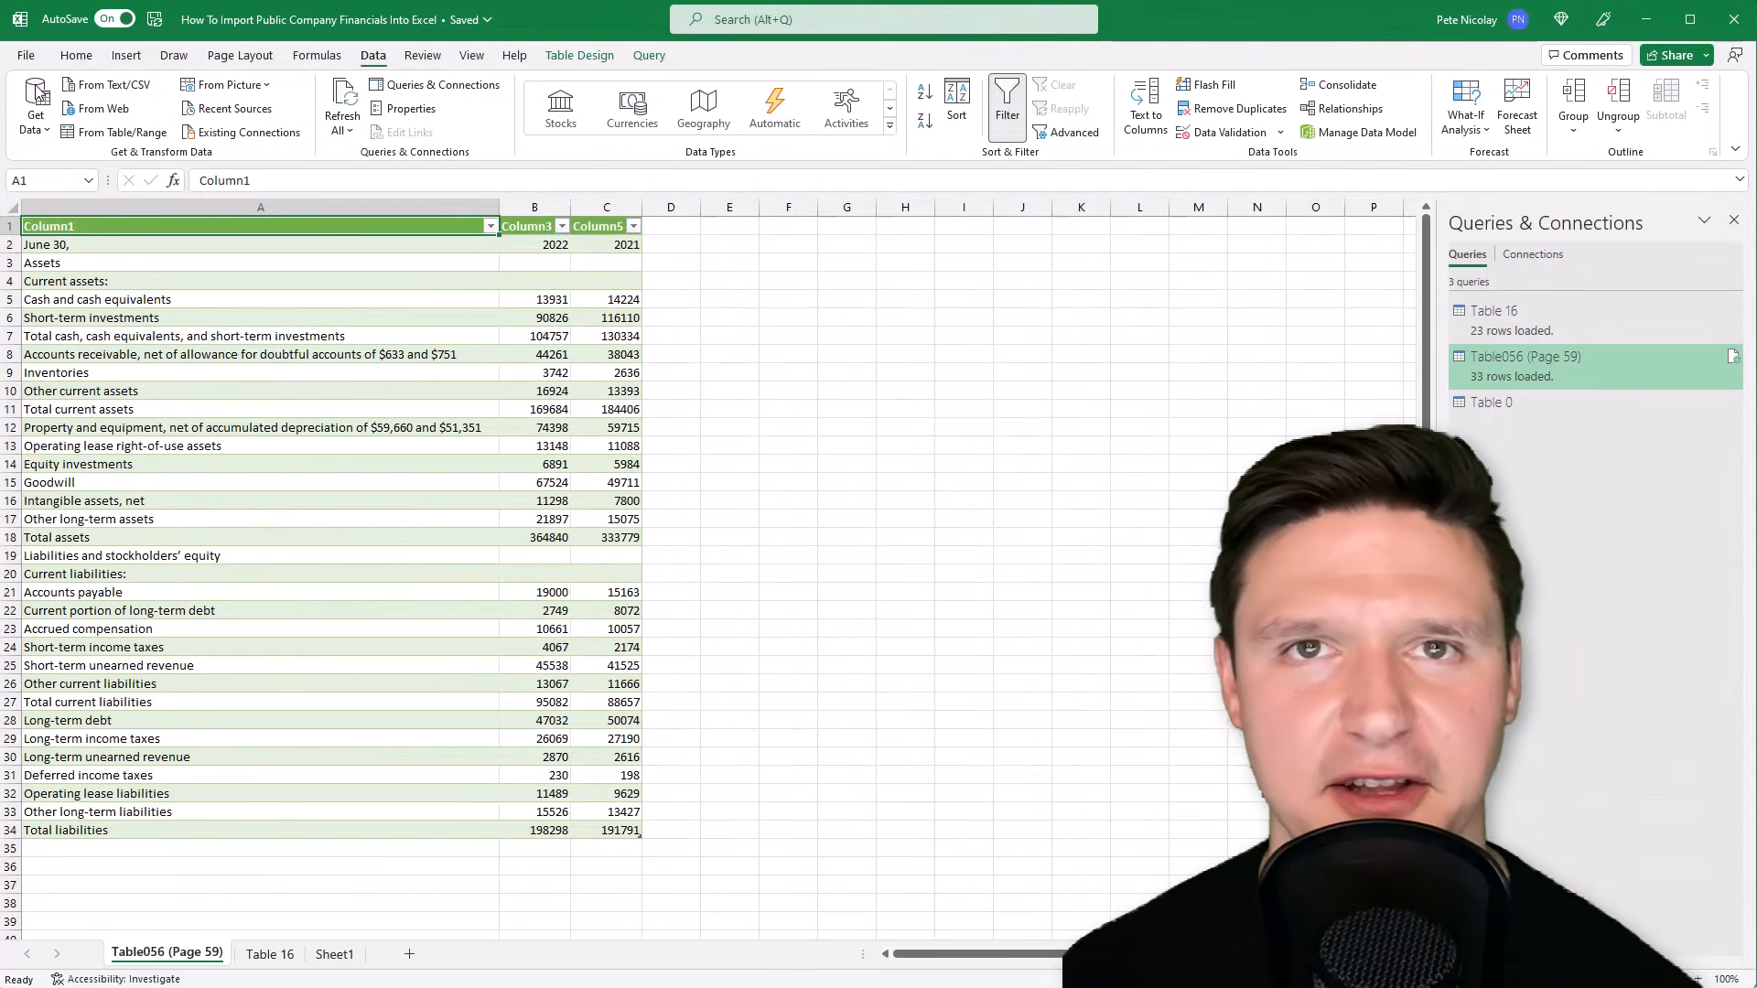